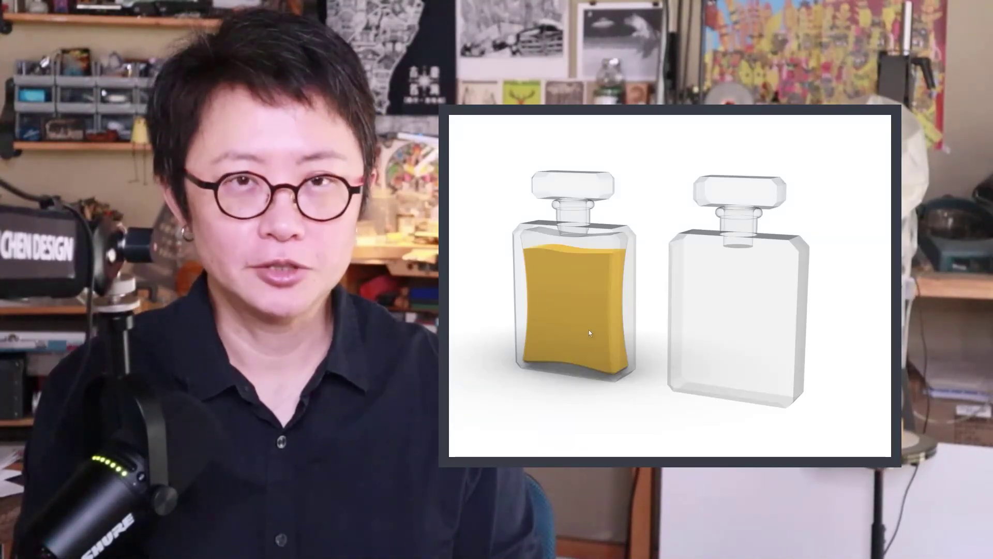
pyautogui.moveTo(483, 266); pyautogui.dragTo(523, 263, button='right')
pyautogui.scroll(4, 574, 238)
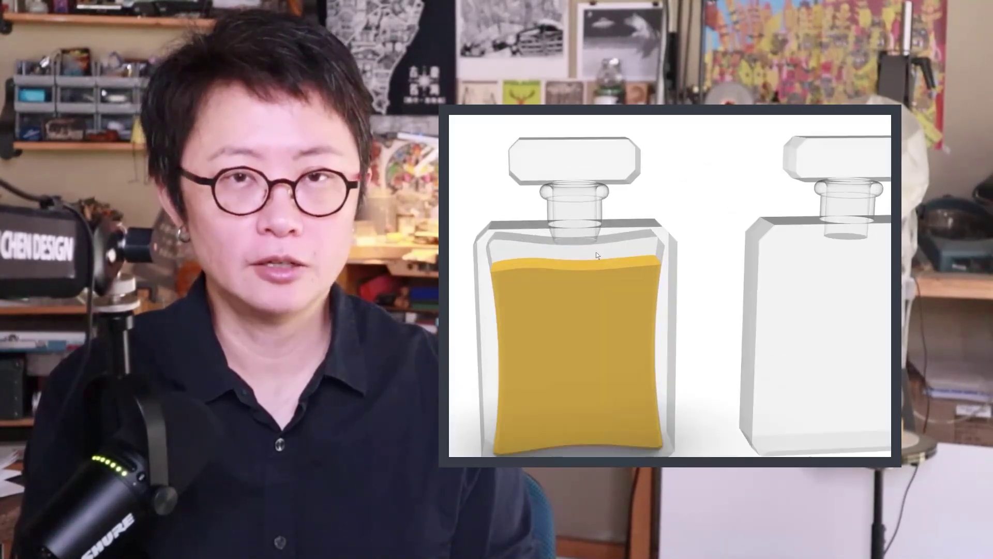
pyautogui.moveTo(596, 252); pyautogui.dragTo(558, 252, button='right')
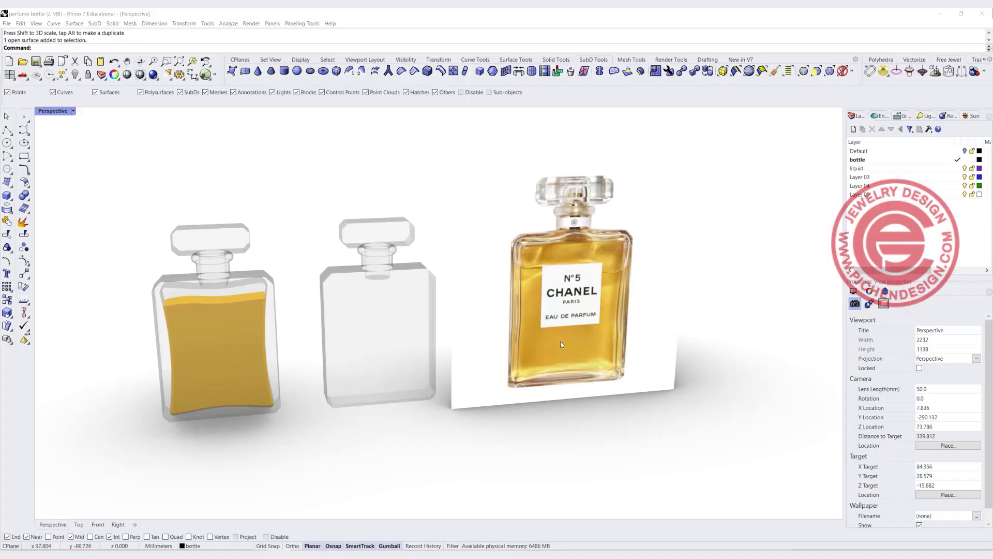
# - Examine the Chanel No. 5 reference picture beside the finished perfume bottle models in the Perspective view
pyautogui.scroll(-3, 560, 341)
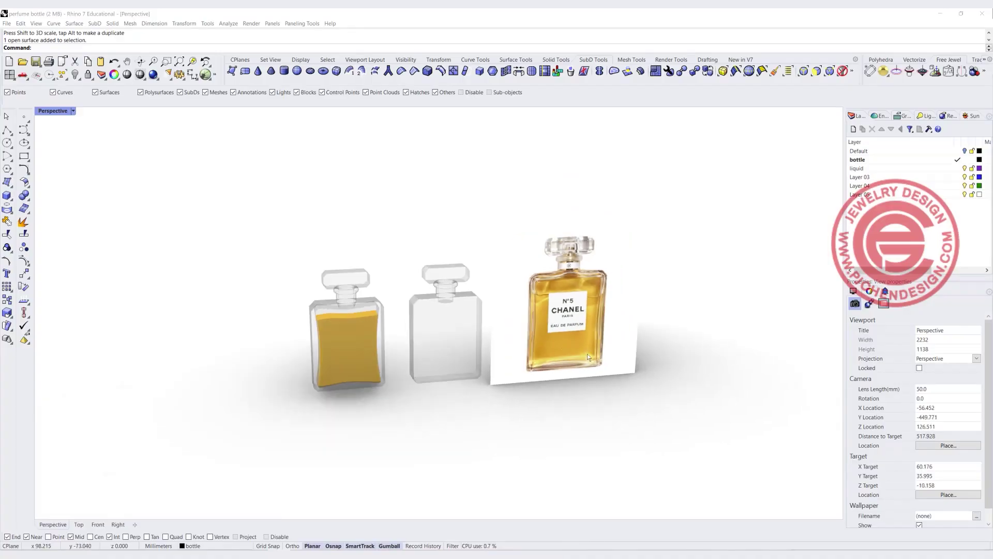
pyautogui.scroll(3, 588, 354)
pyautogui.scroll(5, 563, 340)
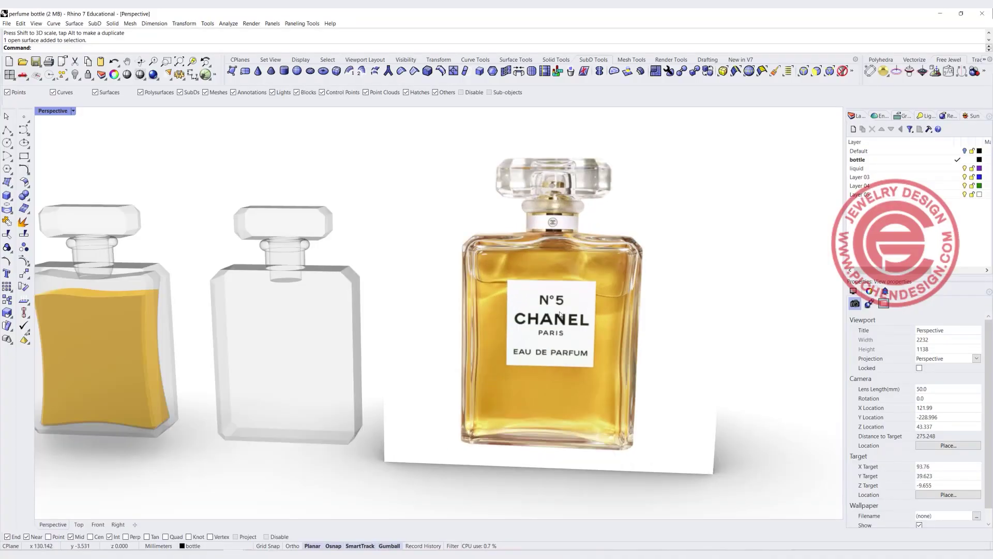
pyautogui.keyDown('shift'); pyautogui.moveTo(580, 320); pyautogui.dragTo(521, 318, button='right'); pyautogui.keyUp('shift')
pyautogui.click(506, 263)
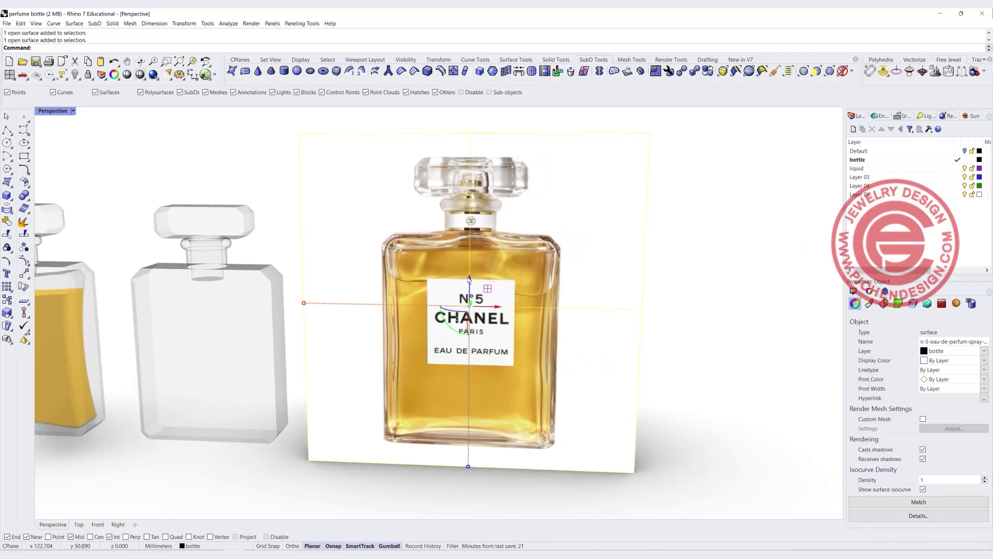
pyautogui.moveTo(395, 251); pyautogui.dragTo(685, 335, button='right')
pyautogui.scroll(3, 517, 261)
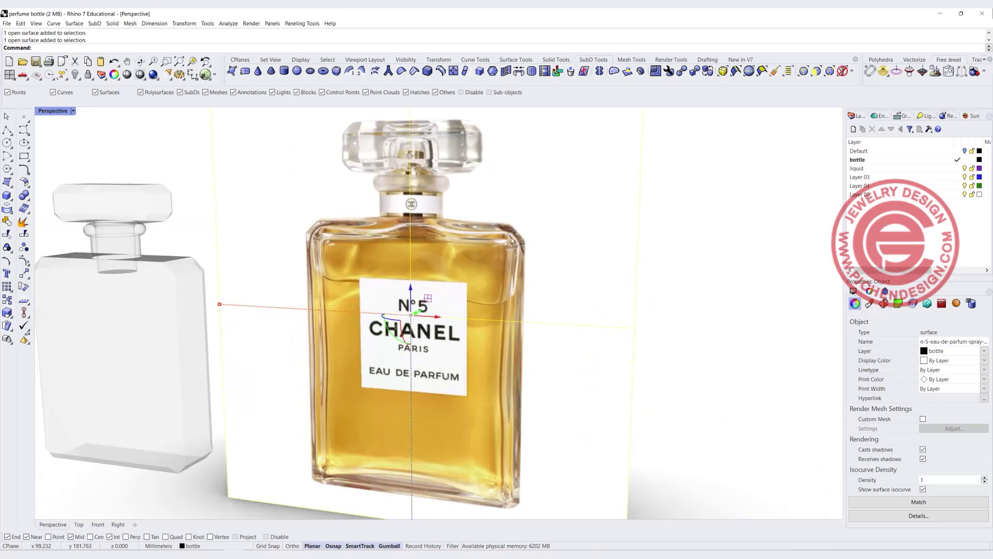
pyautogui.scroll(-3, 473, 315)
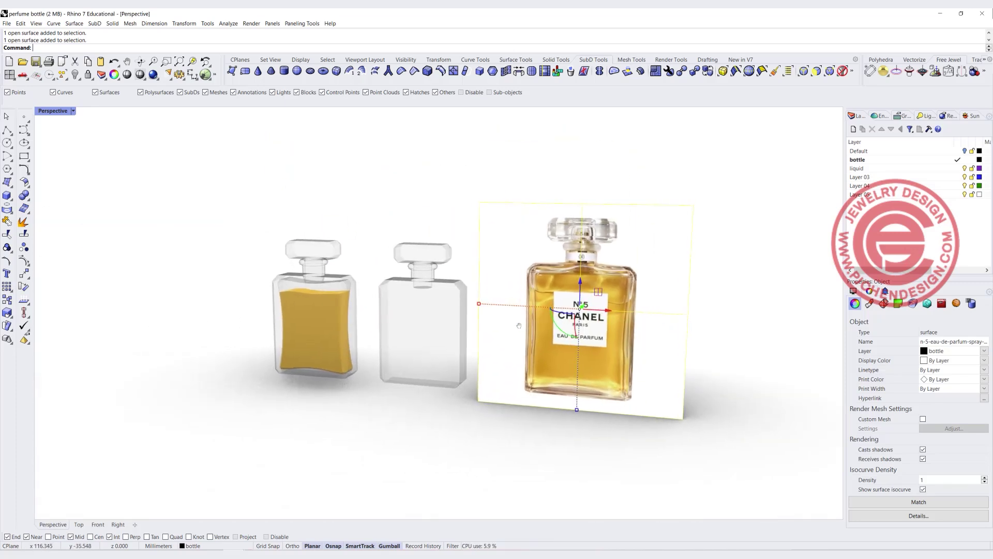
# - Examine the empty bottle and the liquid-filled bottle from several angles, comparing the glass body, neck, stopper and inner liquid
pyautogui.scroll(4, 444, 299)
pyautogui.click(436, 305)
pyautogui.scroll(-2, 478, 310)
pyautogui.moveTo(478, 310)
pyautogui.mouseDown(button='right')
pyautogui.moveTo(454, 318)
pyautogui.moveTo(534, 331)
pyautogui.moveTo(512, 309)
pyautogui.moveTo(479, 326)
pyautogui.moveTo(493, 322)
pyautogui.mouseUp(button='right')
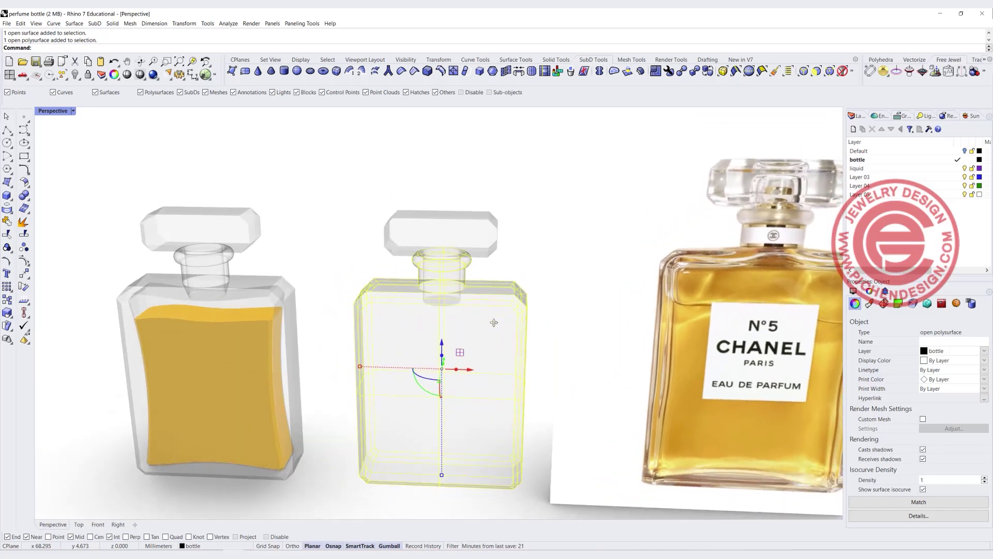
pyautogui.scroll(-4, 466, 308)
pyautogui.keyDown('shift'); pyautogui.moveTo(356, 331); pyautogui.dragTo(474, 305, button='right'); pyautogui.keyUp('shift')
pyautogui.scroll(7, 465, 299)
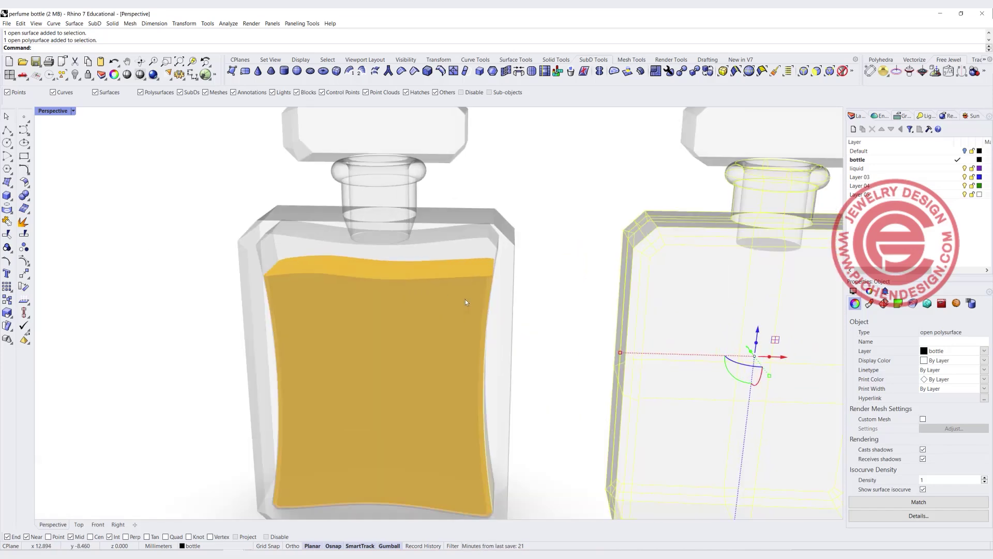
pyautogui.click(543, 286)
pyautogui.click(489, 240)
pyautogui.click(544, 258)
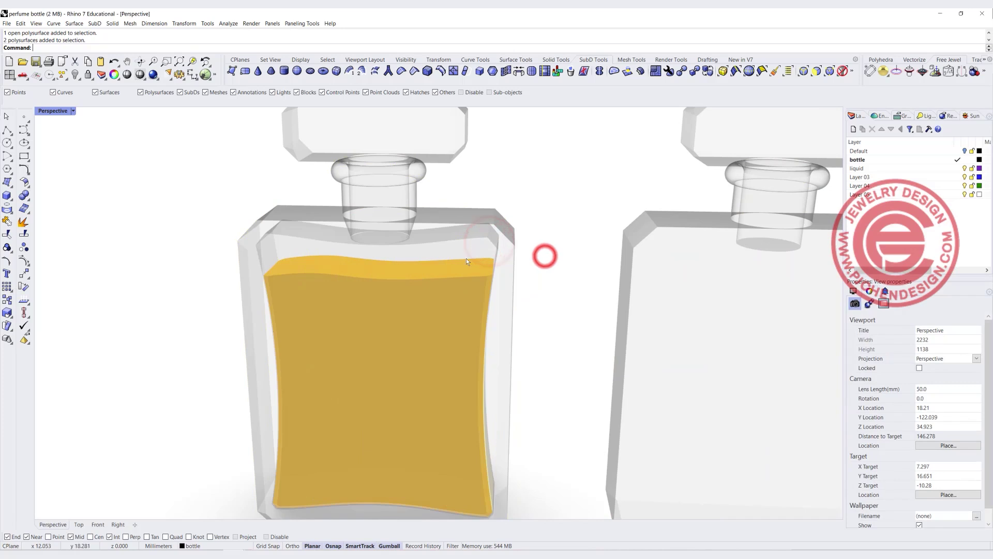
pyautogui.scroll(-3, 467, 276)
pyautogui.moveTo(467, 277); pyautogui.dragTo(525, 300, button='right')
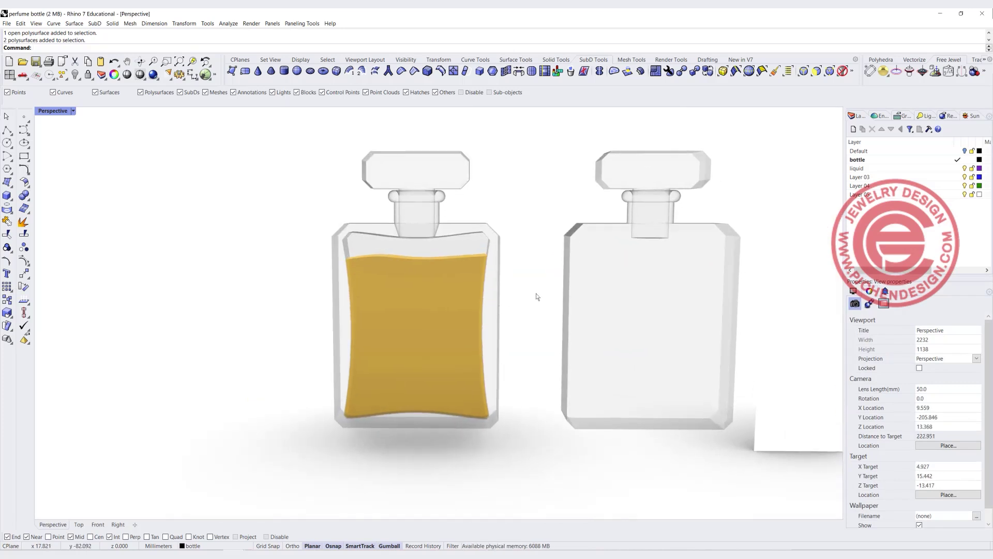
pyautogui.moveTo(476, 274); pyautogui.dragTo(412, 257, button='right')
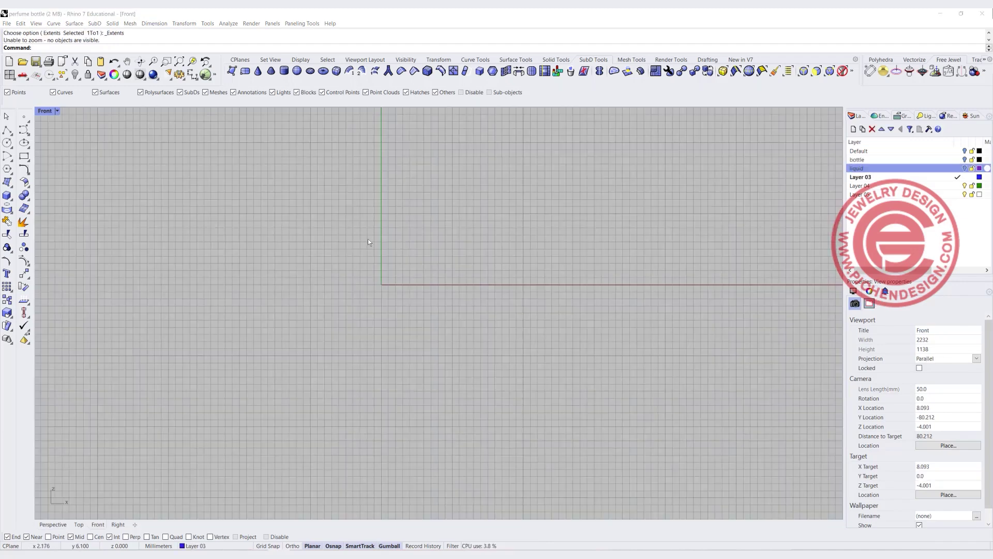
# - Insert the Chanel No. 5 bottle photo with the Picture command in the Front view, placing it near the origin
pyautogui.scroll(-3, 364, 239)
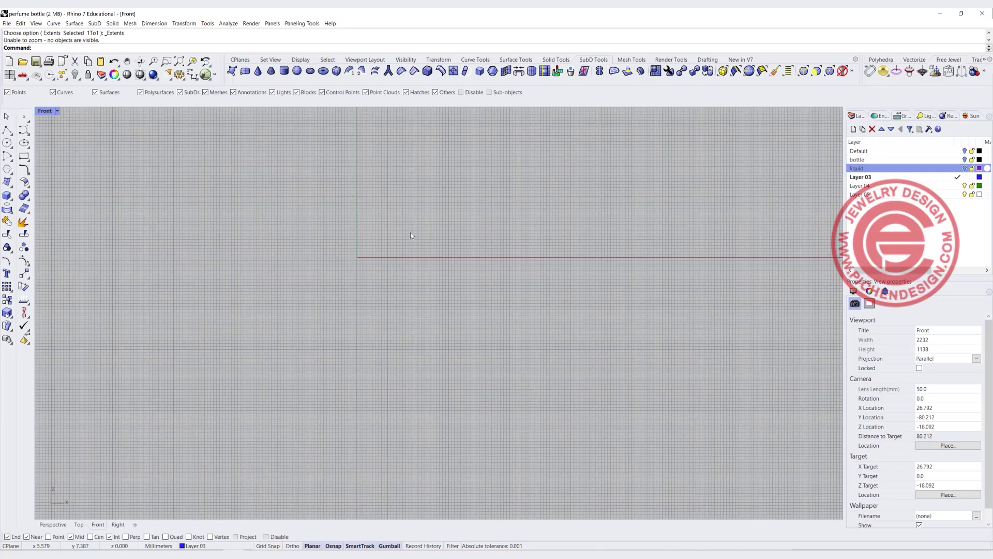
pyautogui.write('Picture')
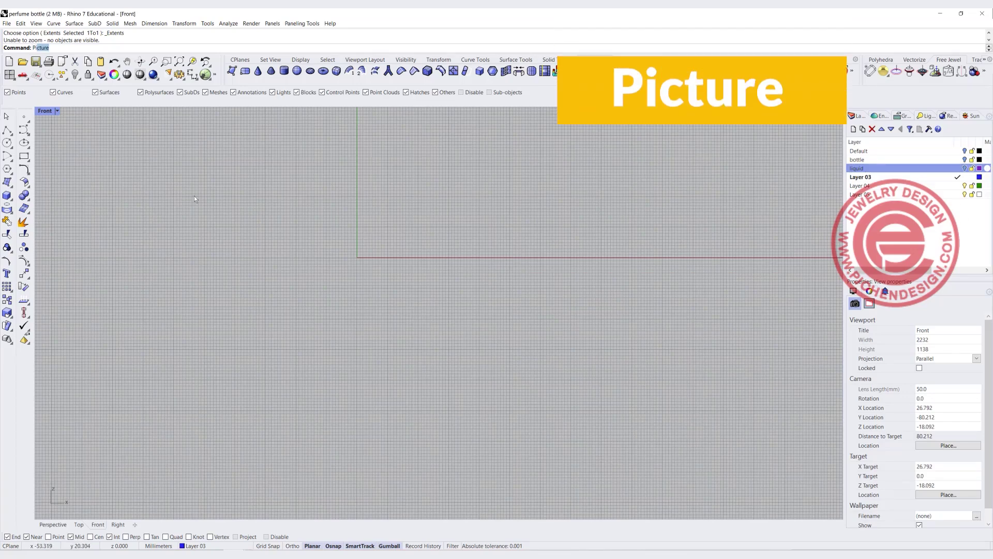
pyautogui.press('Return')
pyautogui.click(227, 122)
pyautogui.click(466, 340)
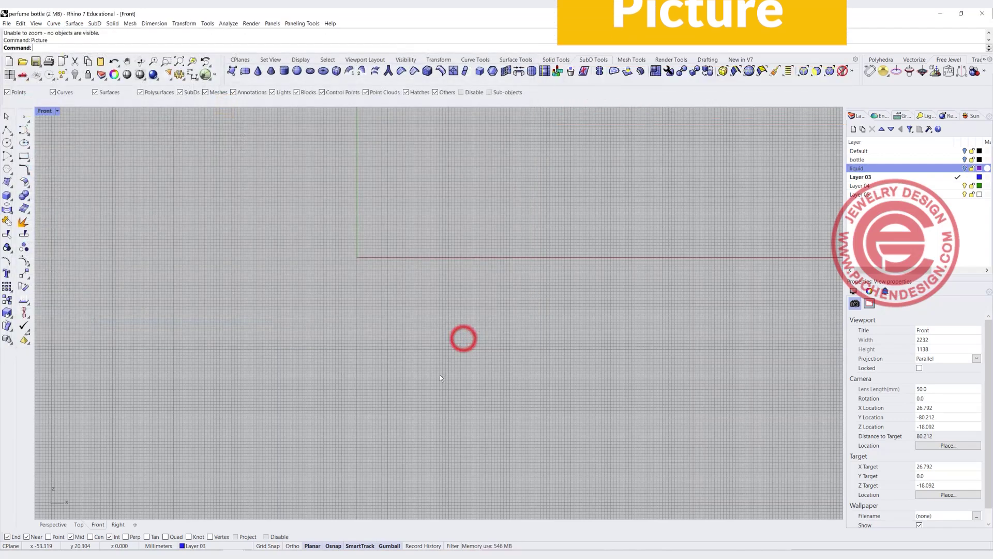
pyautogui.click(293, 334)
pyautogui.click(441, 173)
pyautogui.moveTo(413, 212); pyautogui.dragTo(466, 227)
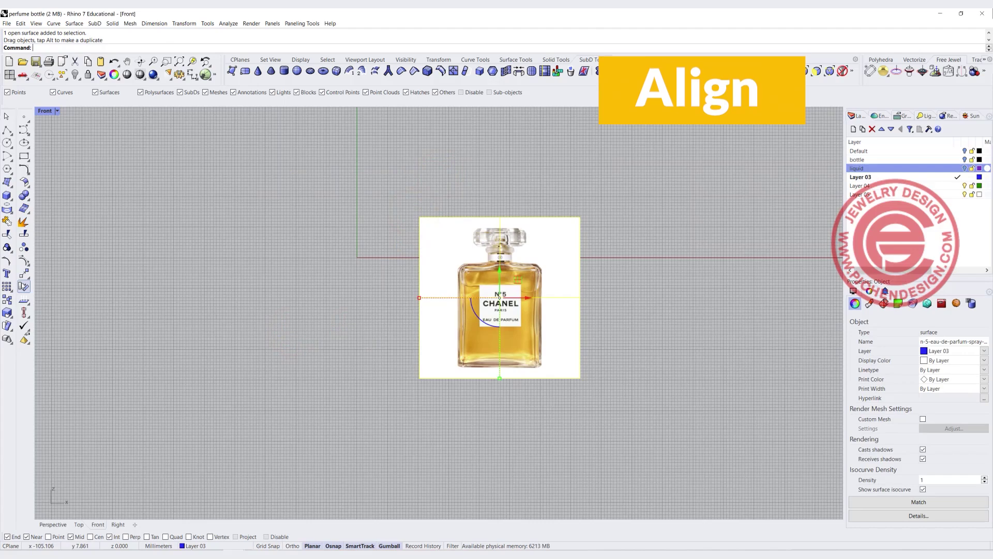
pyautogui.click(23, 312)
pyautogui.scroll(10, 500, 251)
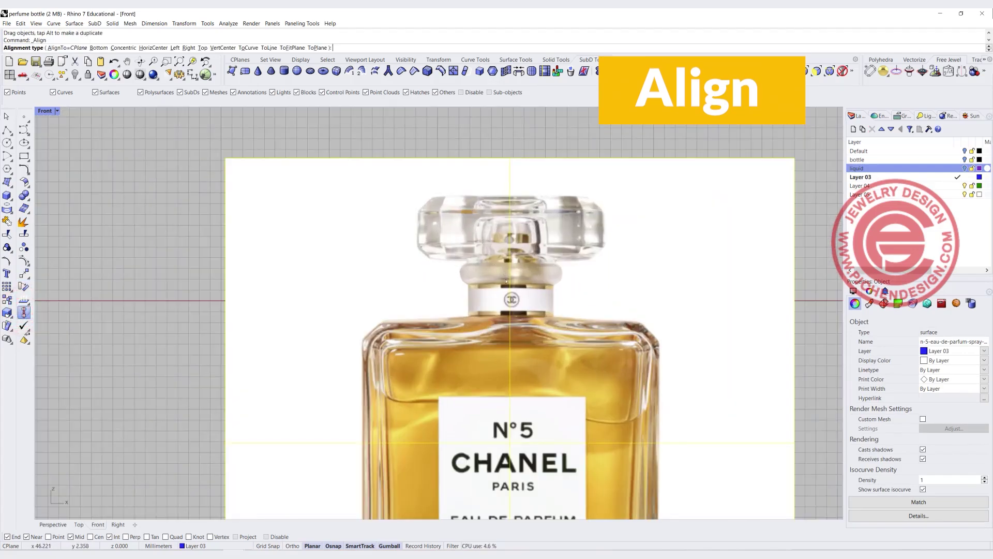
pyautogui.scroll(3, 519, 306)
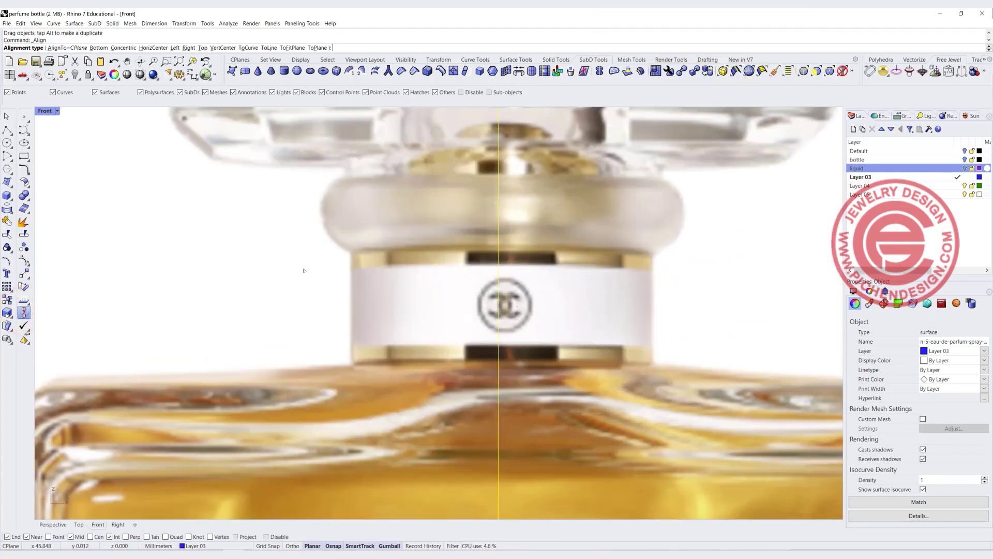
# - Move the picture from the centre of the logo on the bottle's neck to 0, and raise it straight up the vertical axis
pyautogui.click(23, 272)
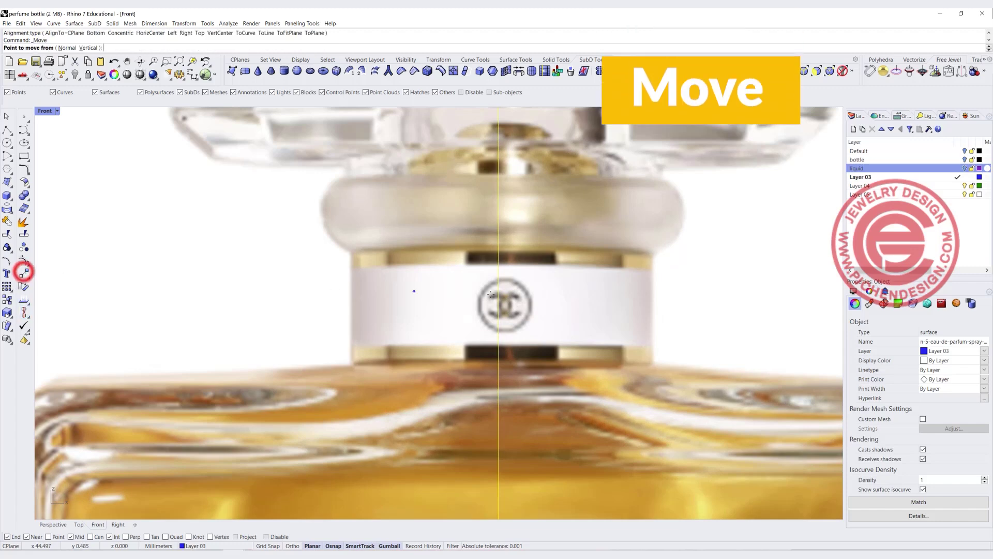
pyautogui.scroll(8, 489, 313)
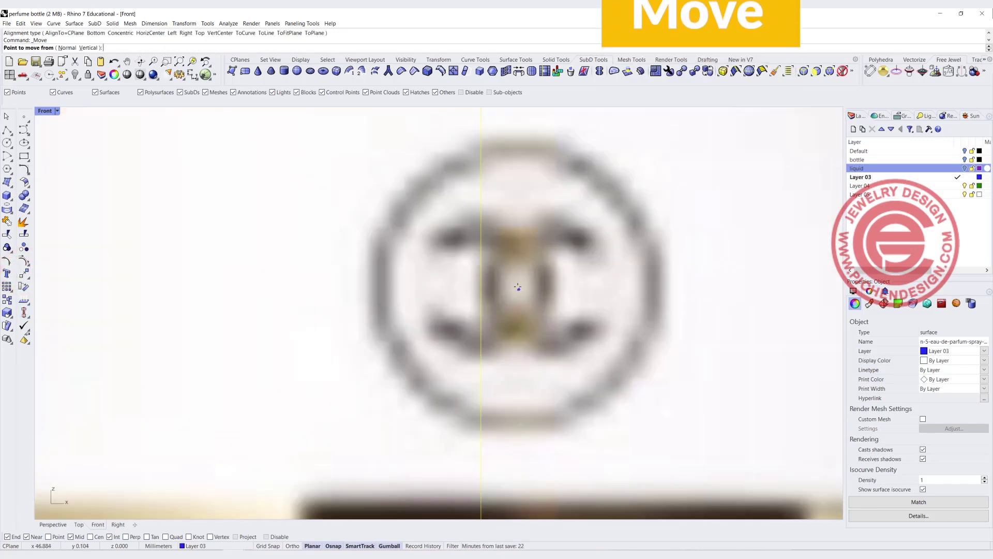
pyautogui.click(517, 286)
pyautogui.scroll(-8, 517, 286)
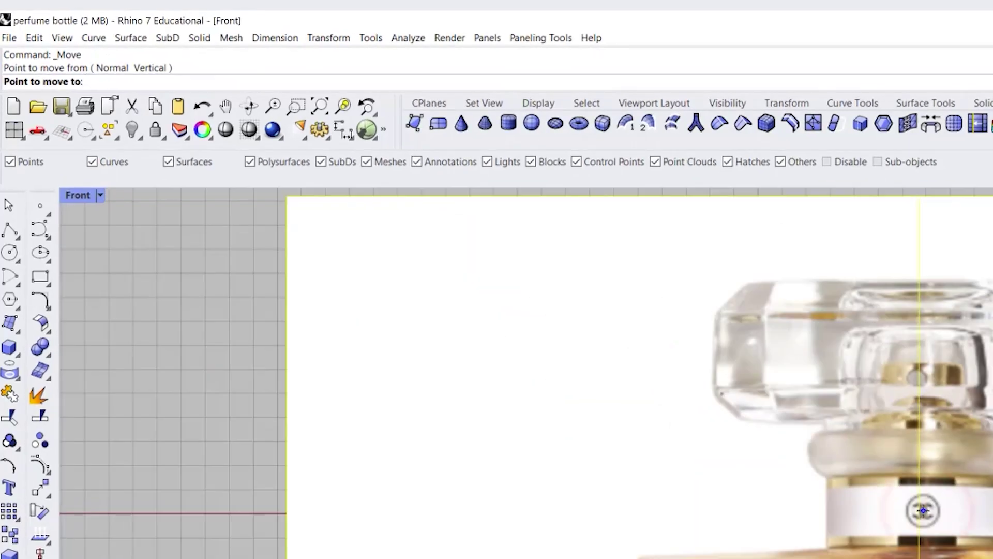
pyautogui.write('0')
pyautogui.press('Return')
pyautogui.scroll(-5, 747, 528)
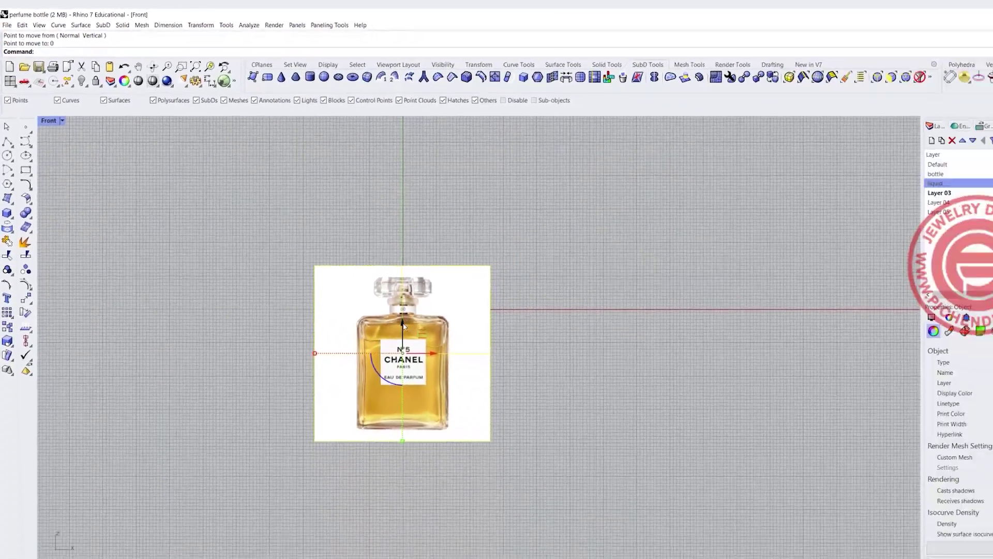
pyautogui.moveTo(403, 326); pyautogui.dragTo(404, 257)
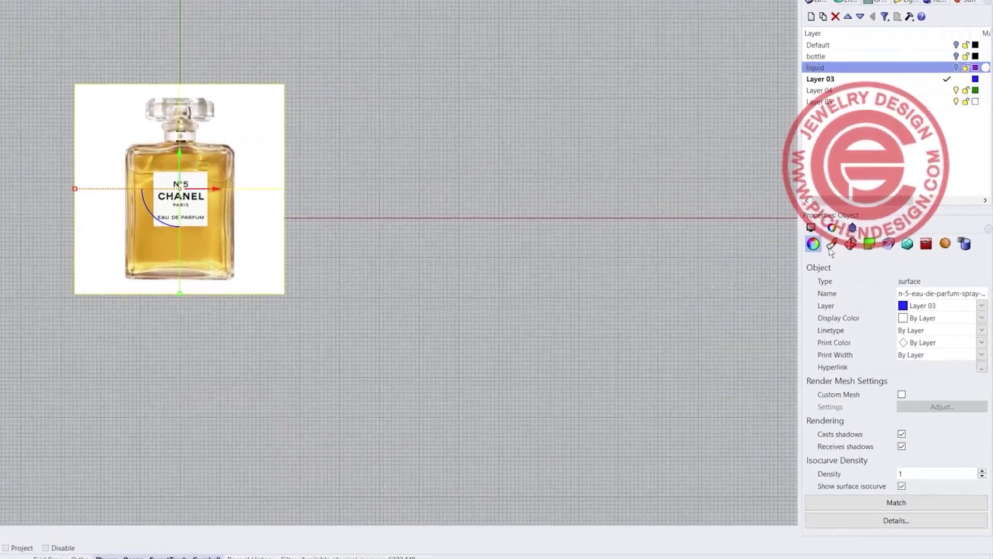
# - Set the transparency of the reference picture's material to 57% and deselect the picture
pyautogui.click(869, 303)
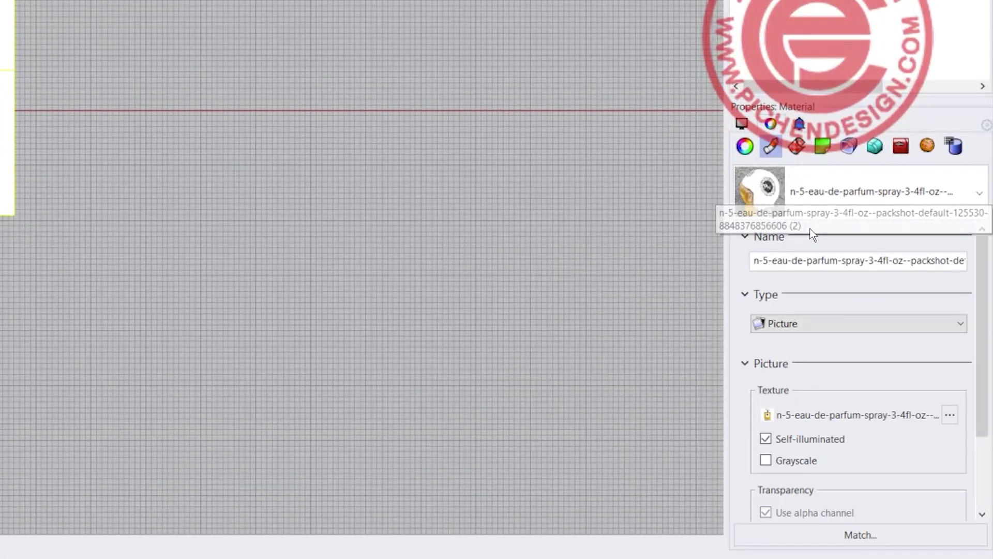
pyautogui.scroll(-1, 844, 385)
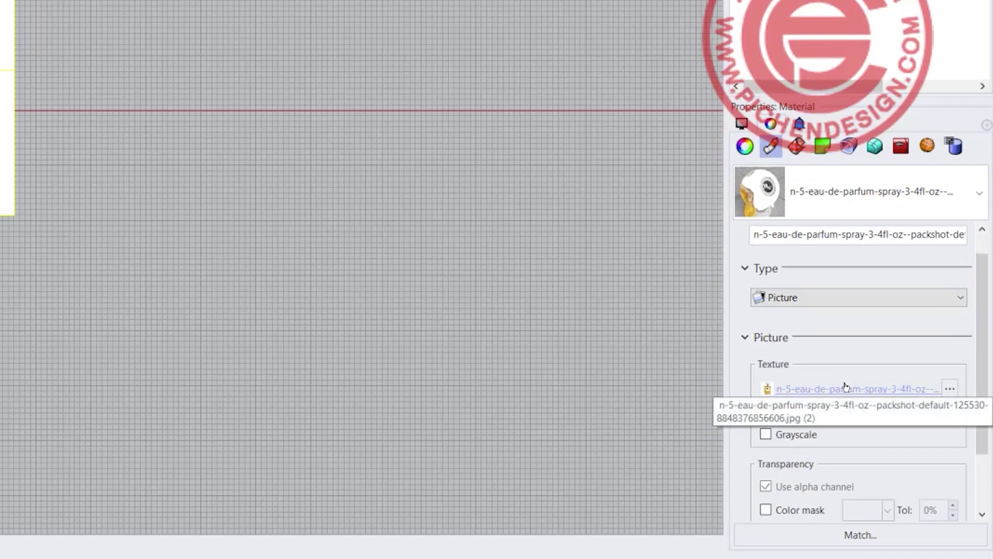
pyautogui.scroll(-1, 845, 387)
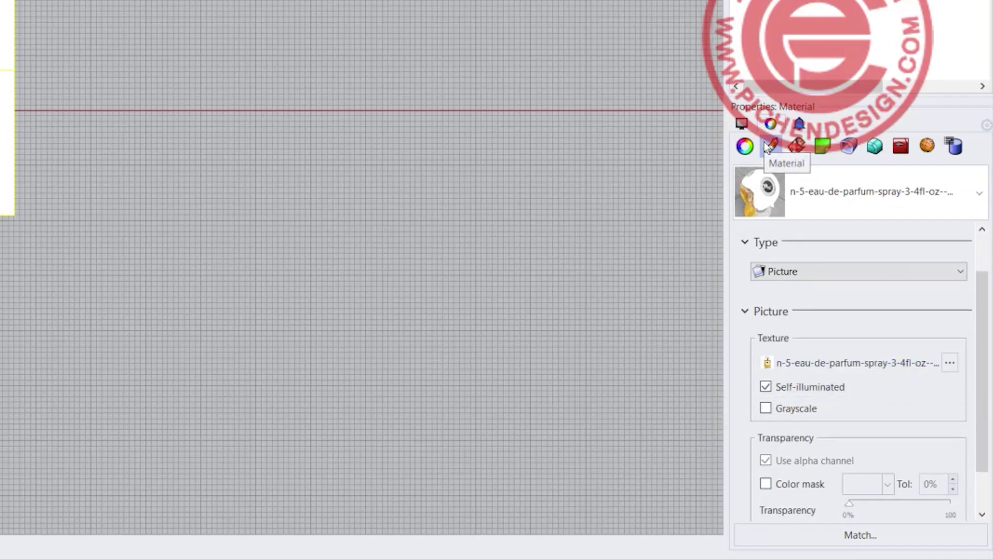
pyautogui.scroll(-1, 856, 362)
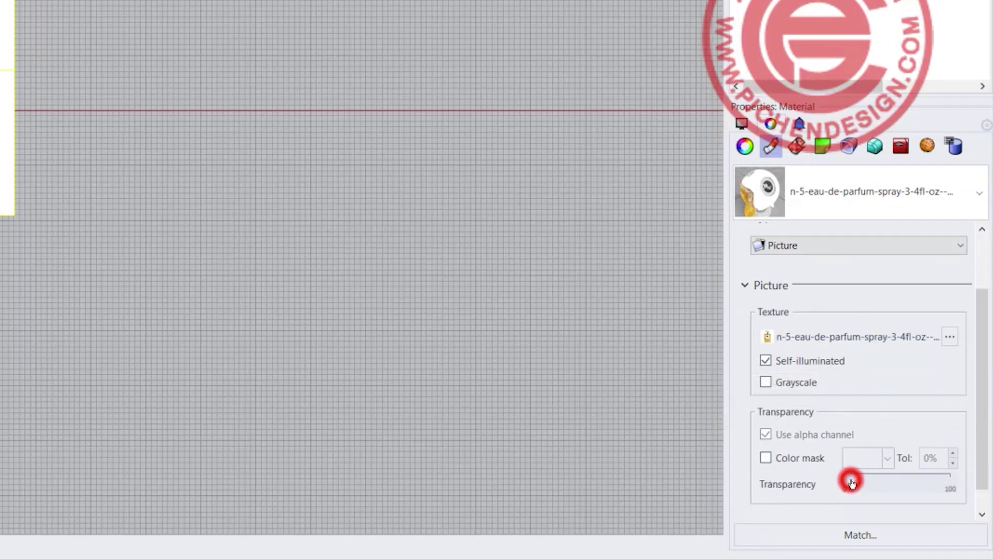
pyautogui.moveTo(851, 482); pyautogui.dragTo(907, 479)
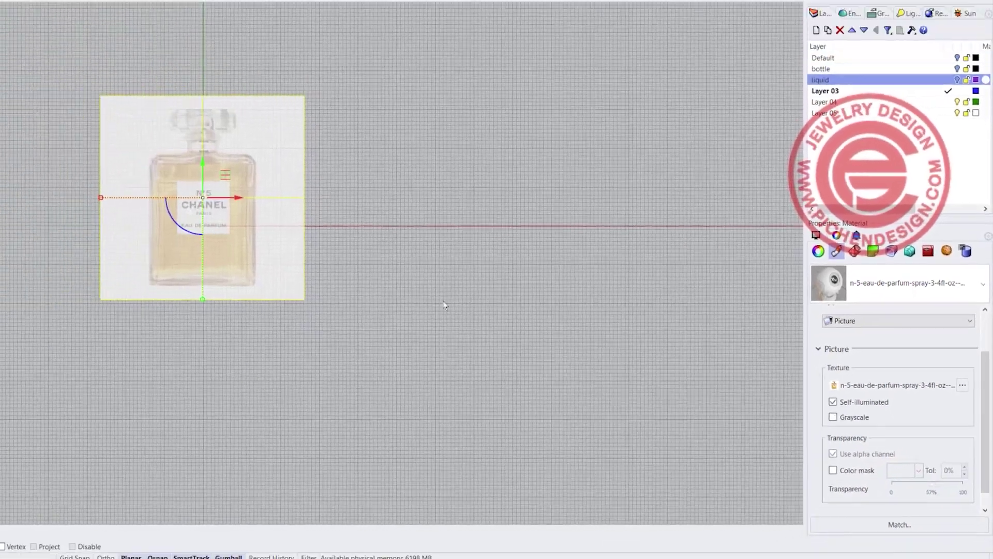
pyautogui.click(423, 292)
# - Lock the semi-transparent reference picture in place
pyautogui.scroll(2, 294, 220)
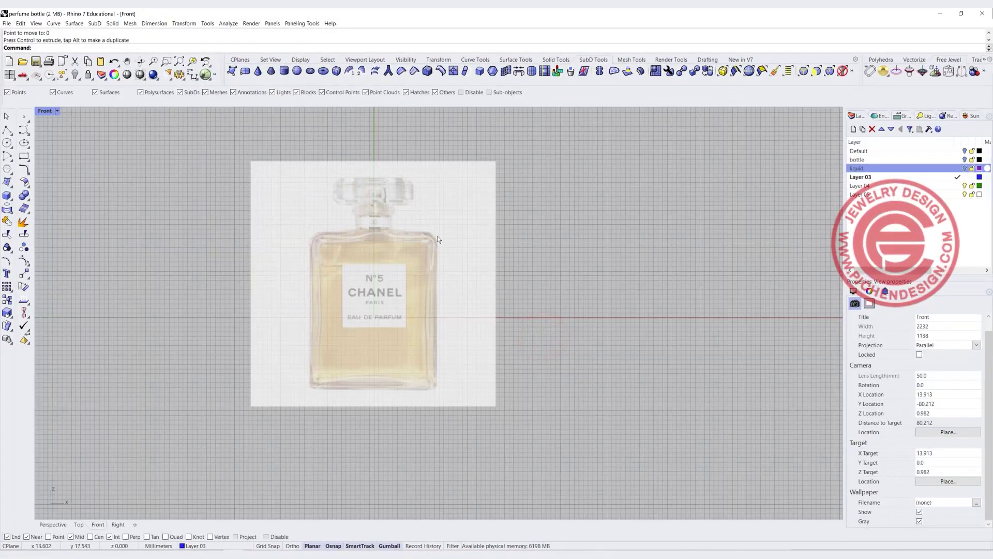
pyautogui.scroll(2, 414, 237)
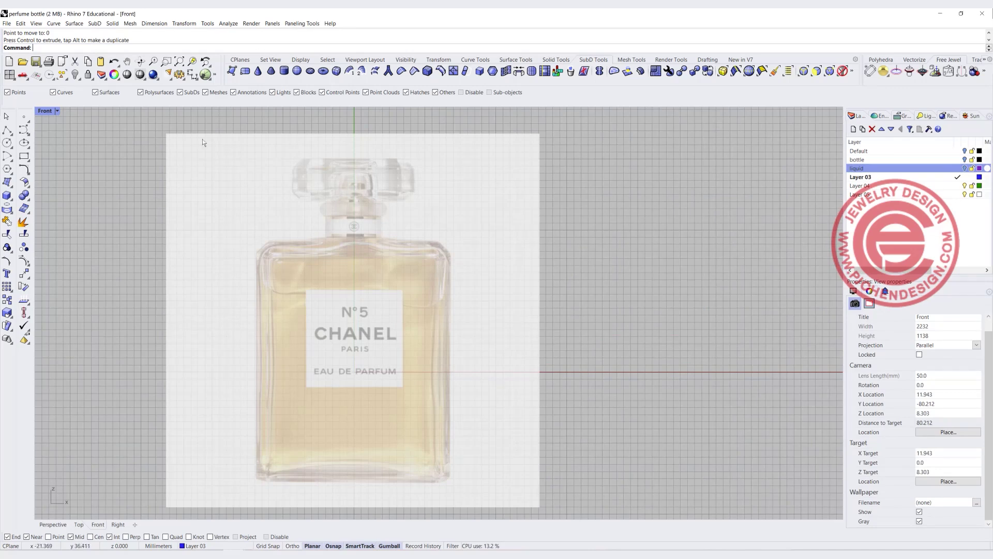
pyautogui.click(219, 170)
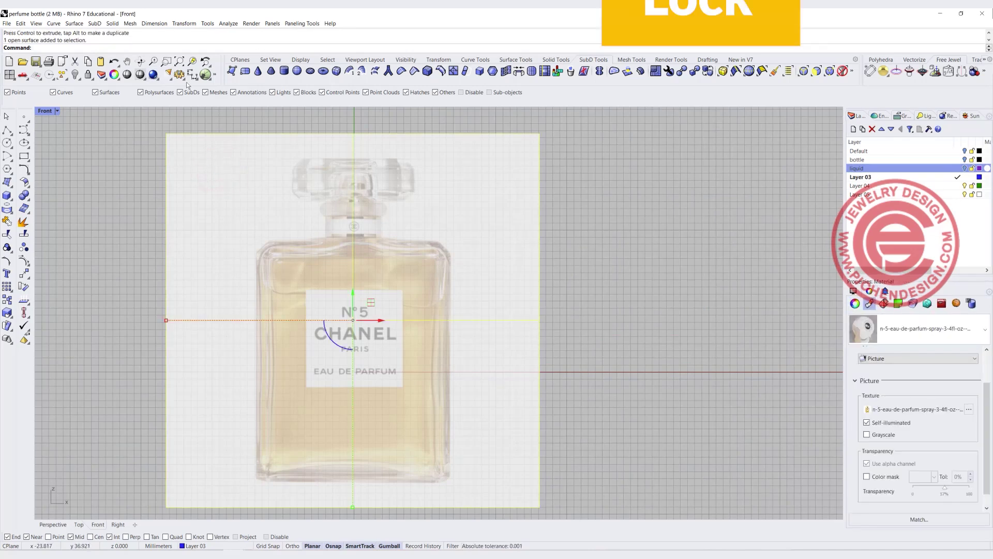
pyautogui.click(88, 76)
# - Draw a corner-to-corner rectangle tracing the outer outline of the bottle's body over the reference picture and select it
pyautogui.scroll(-1, 406, 229)
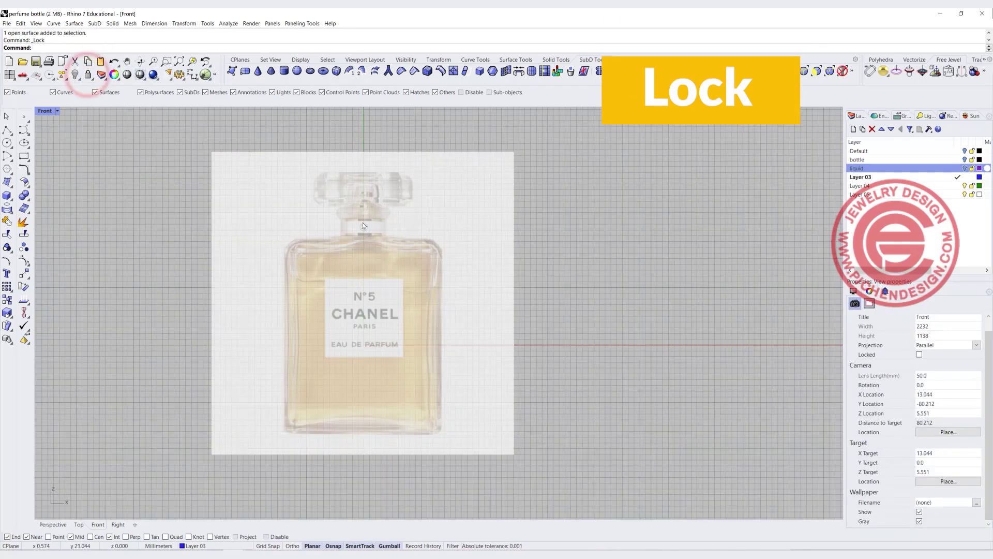
pyautogui.click(24, 155)
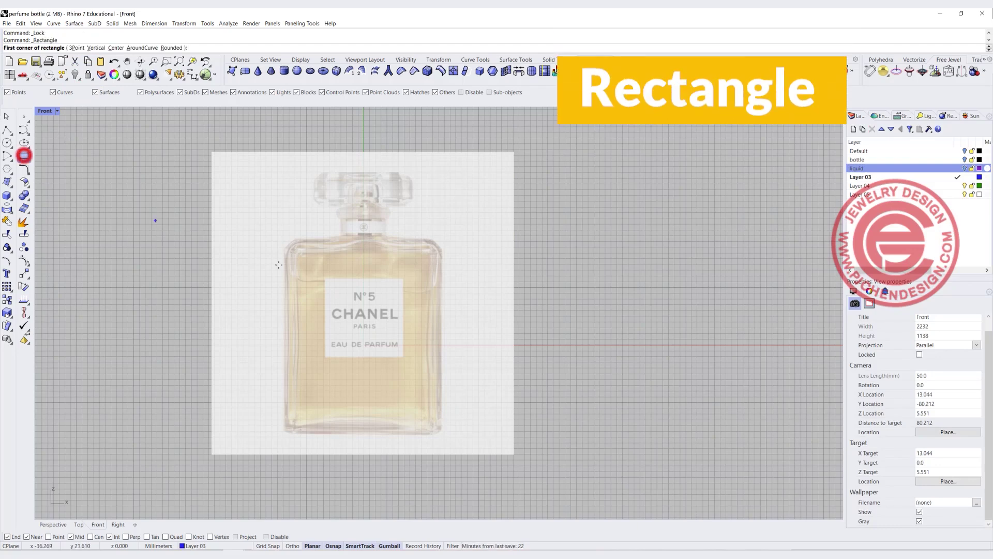
pyautogui.click(285, 239)
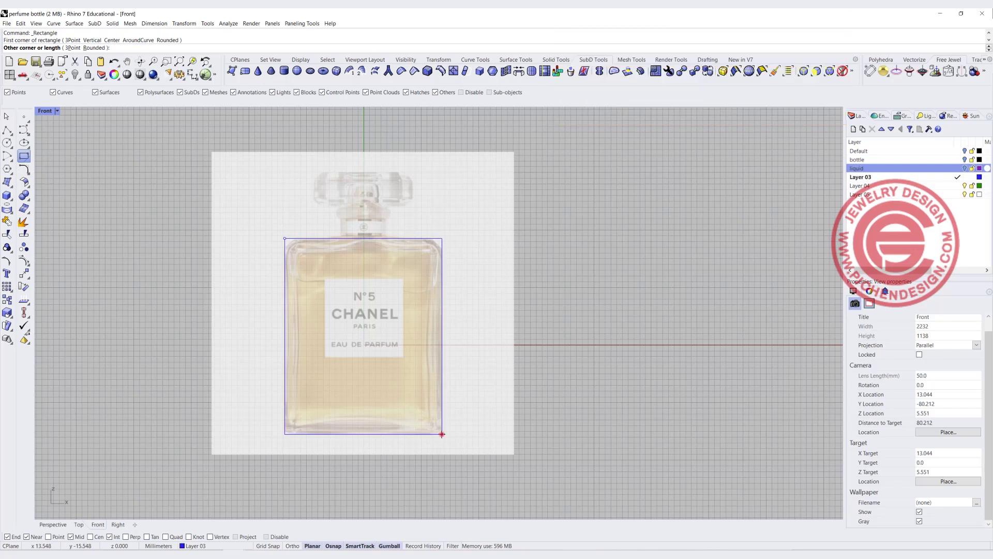
pyautogui.click(441, 434)
pyautogui.click(427, 238)
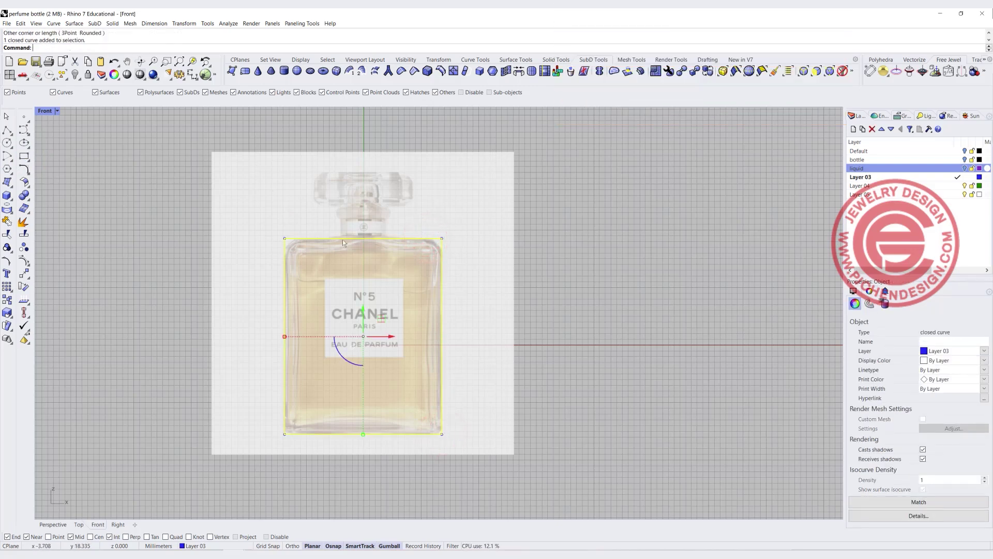
# - Shift the traced rectangle off its place and align its centre to the origin, 0, with Align Centers
pyautogui.moveTo(369, 322); pyautogui.dragTo(354, 313)
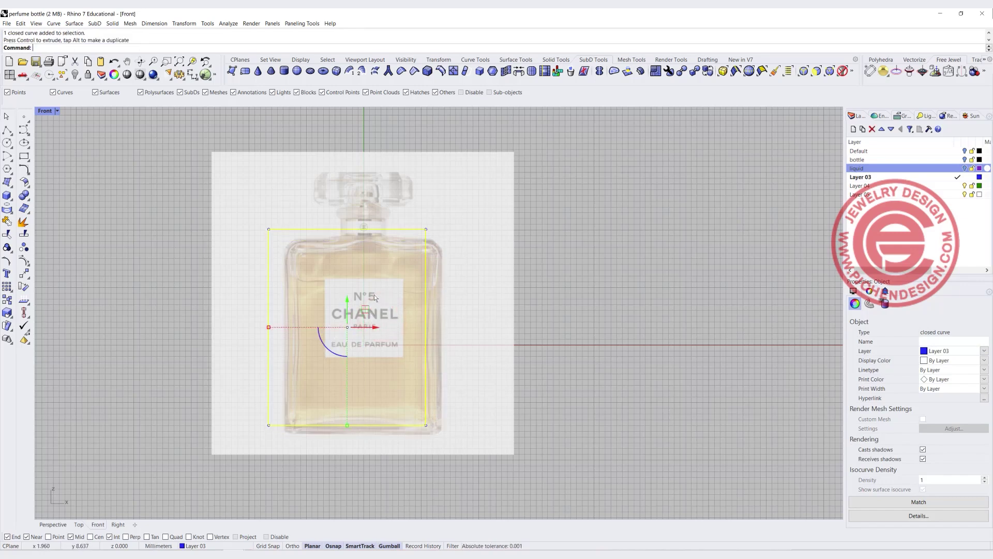
pyautogui.click(26, 313)
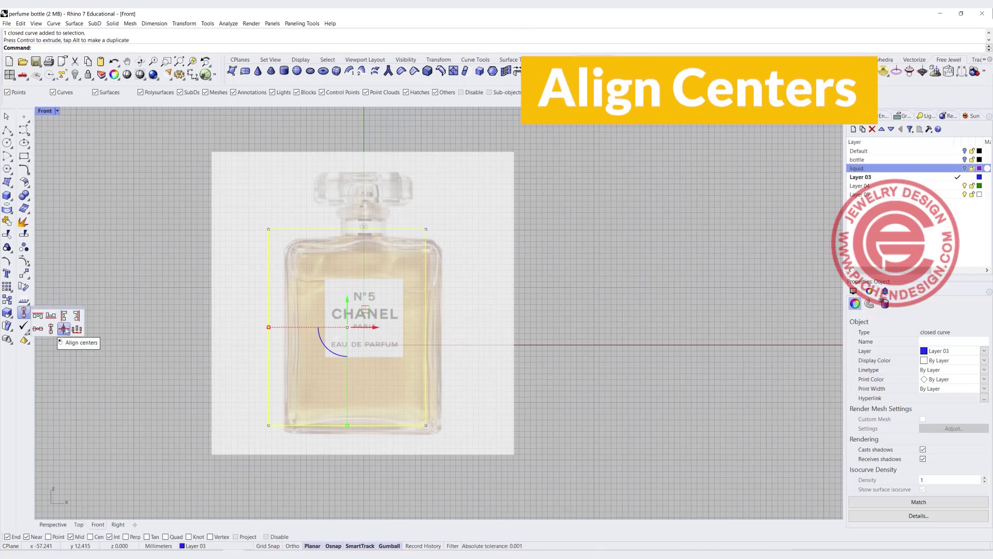
pyautogui.click(65, 329)
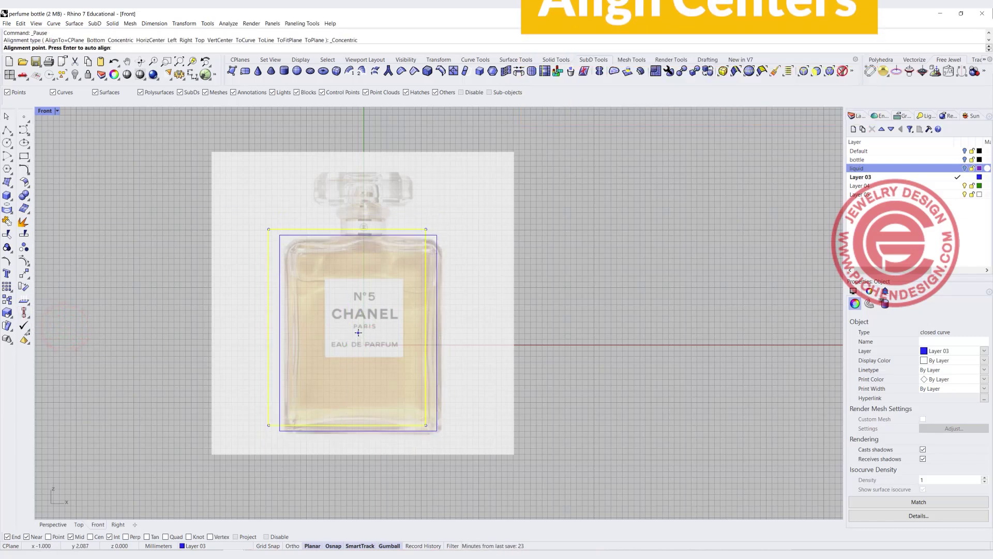
pyautogui.write('0')
pyautogui.press('Return')
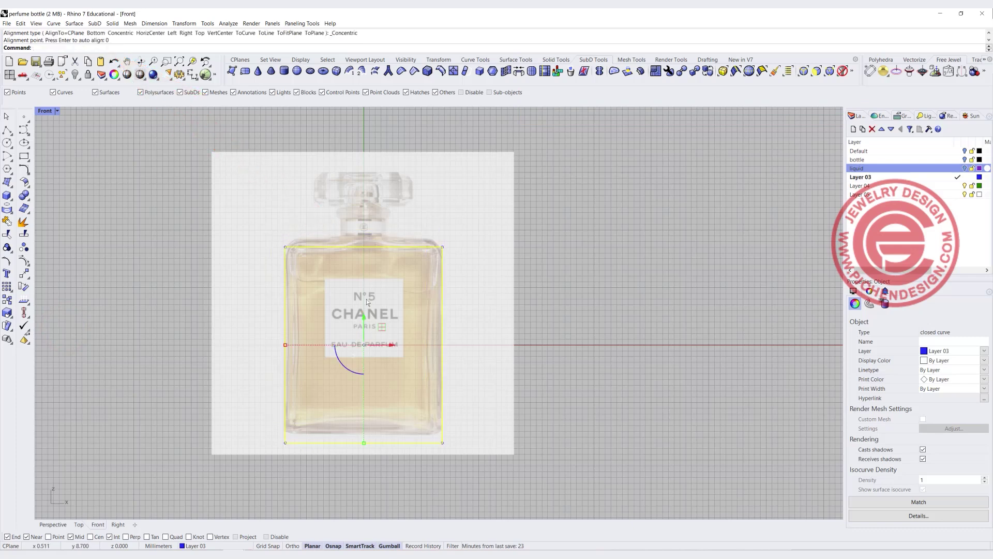
# - Move the centred rectangle vertically until its top and bottom edges fit the bottle body's outline in the reference picture
pyautogui.moveTo(365, 319); pyautogui.dragTo(375, 309)
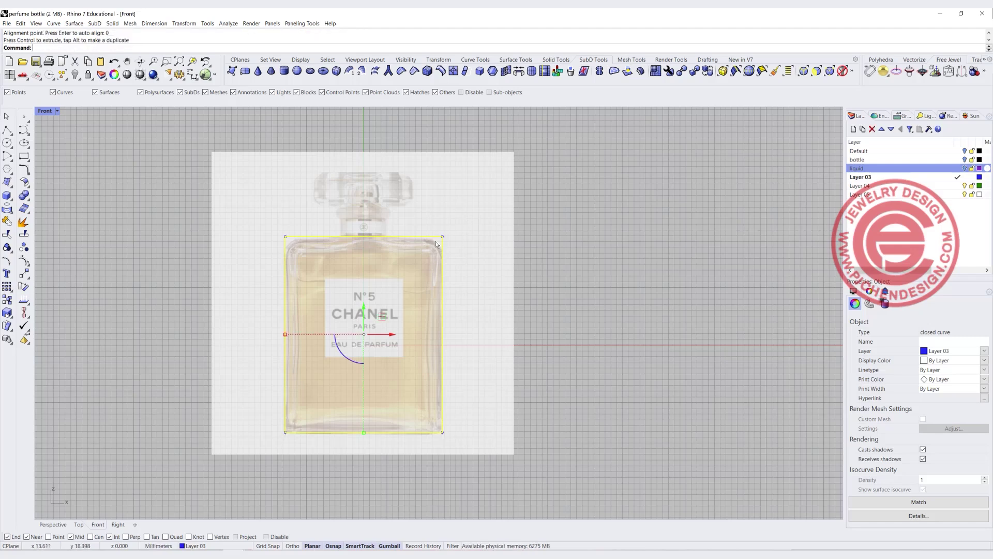
pyautogui.scroll(5, 438, 243)
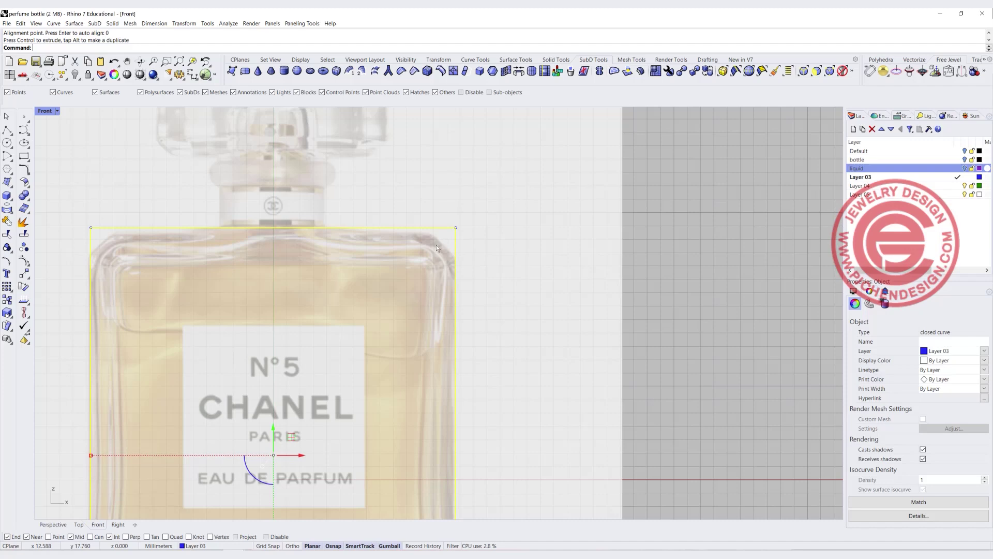
pyautogui.scroll(-4, 380, 358)
pyautogui.scroll(8, 453, 428)
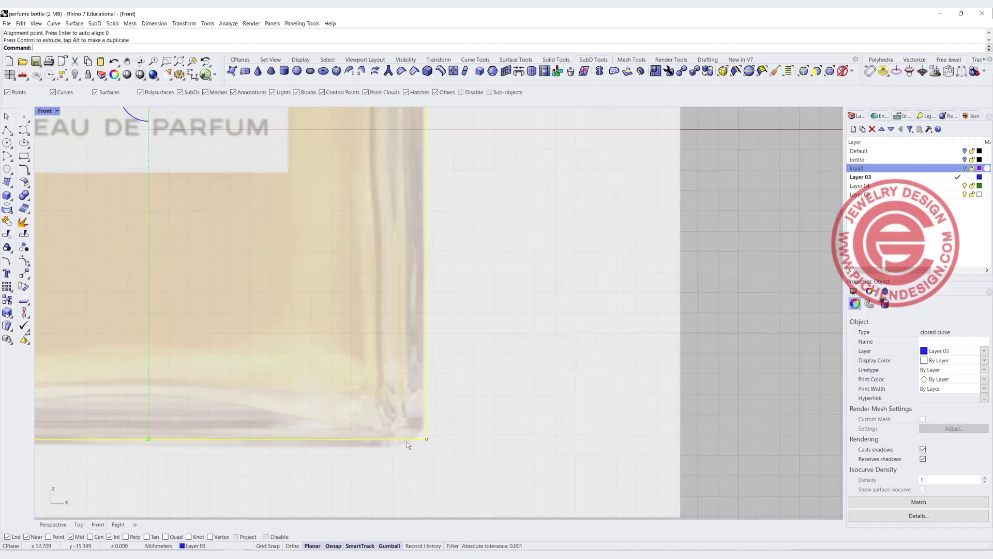
pyautogui.scroll(-4, 407, 445)
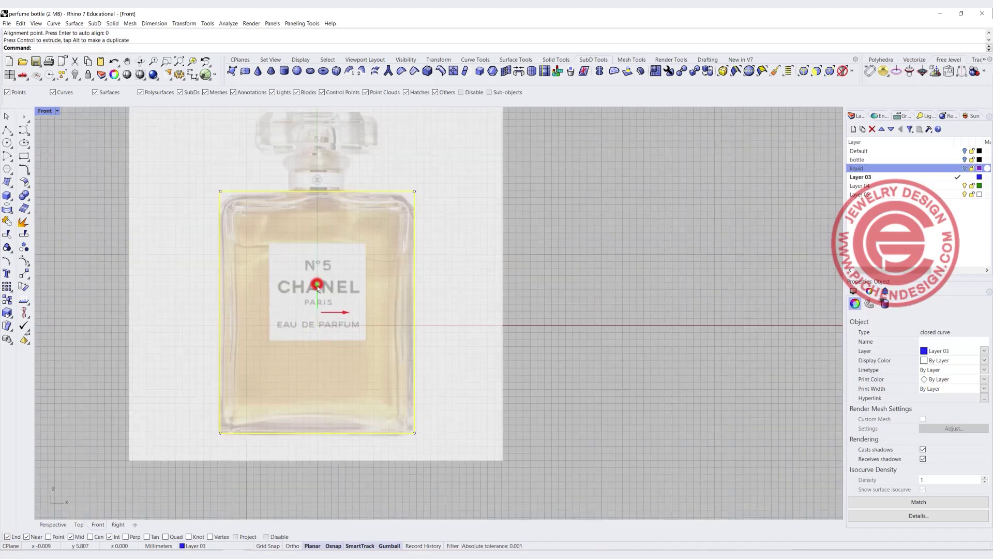
pyautogui.moveTo(317, 284); pyautogui.dragTo(317, 287)
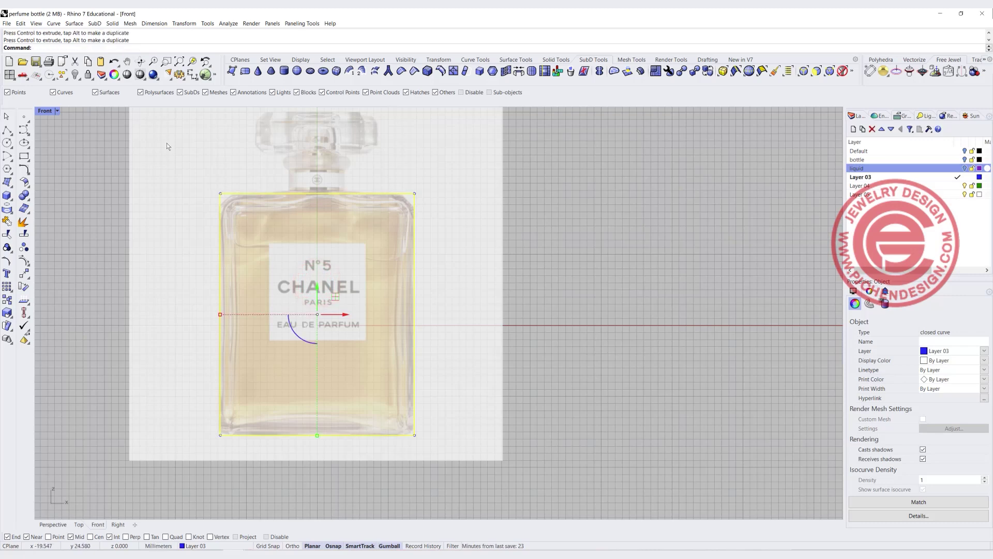
# - Chamfer the rectangle's upper-left corner with the repeating Chamfer Curves command, using 2.5 mm for both distances
pyautogui.click(26, 169)
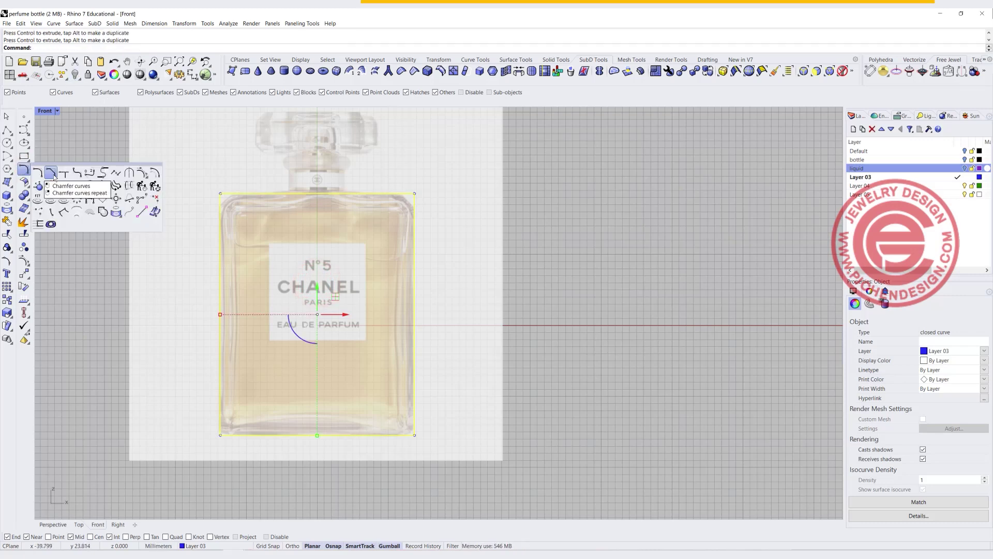
pyautogui.rightClick(53, 177)
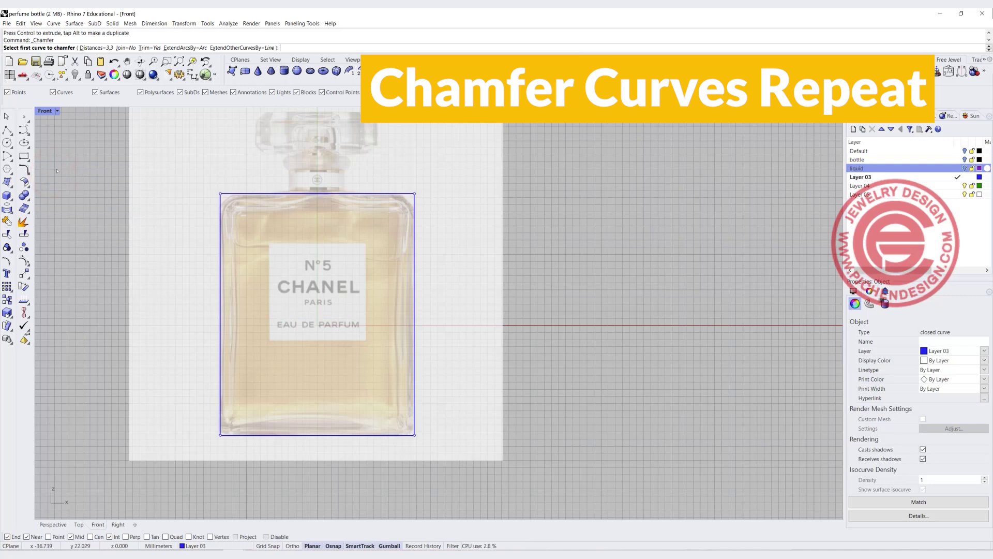
pyautogui.write('2.')
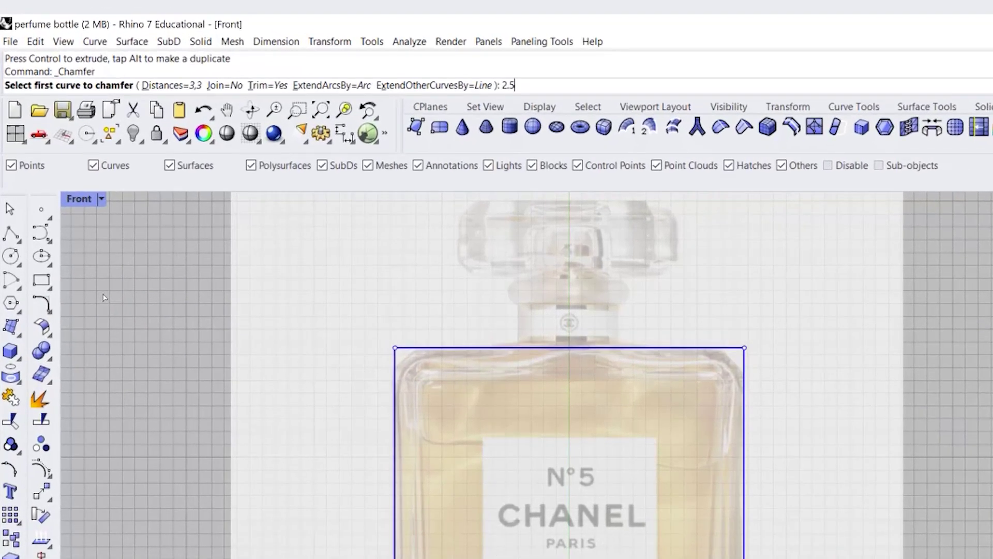
pyautogui.write('5')
pyautogui.press('Return')
pyautogui.write('2.5')
pyautogui.press('Return')
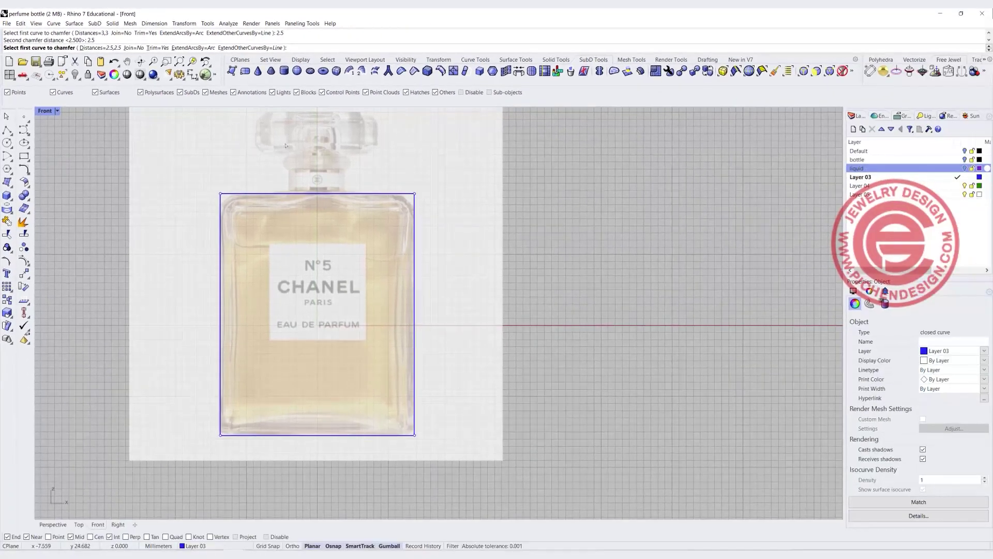
pyautogui.click(221, 205)
pyautogui.click(226, 197)
# - Chamfer the rectangle's upper-right corner with the same 2.5 mm distances
pyautogui.press('Return')
pyautogui.click(400, 194)
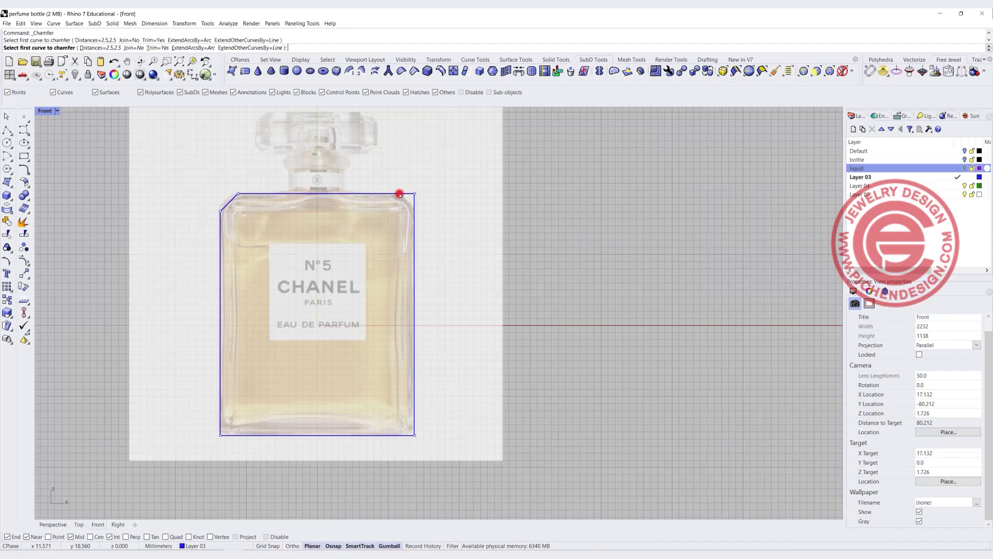
pyautogui.click(402, 195)
pyautogui.click(414, 203)
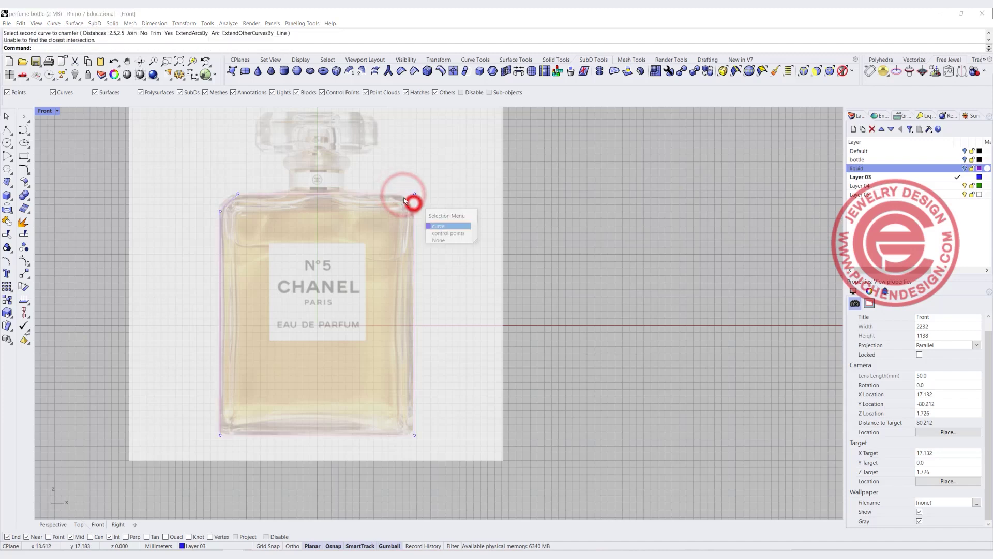
pyautogui.click(448, 226)
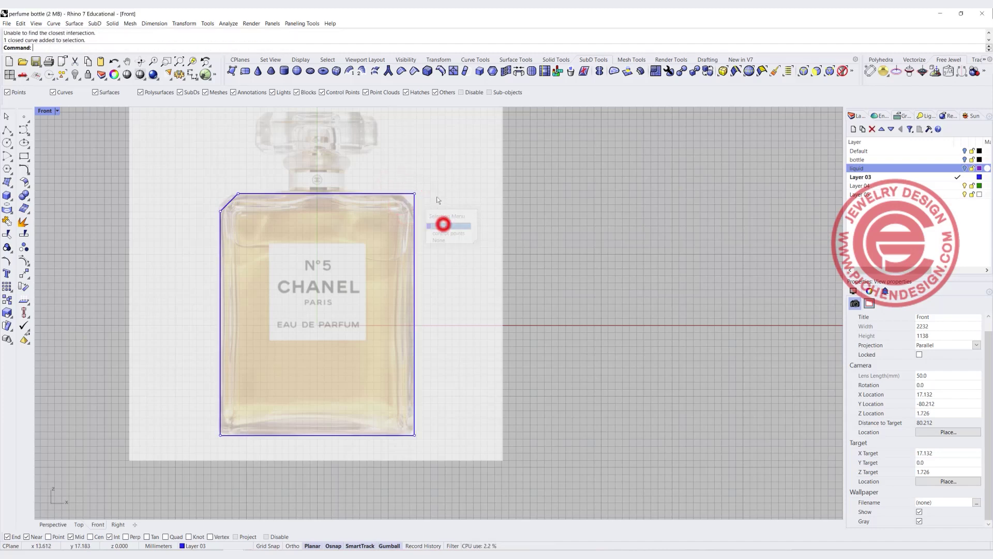
pyautogui.press('Return')
pyautogui.click(401, 193)
pyautogui.click(413, 204)
# - Chamfer the outline's lower-left corner with 2.5 mm along the bottom edge and 1.5 mm up the side
pyautogui.scroll(-2, 408, 210)
pyautogui.moveTo(343, 327); pyautogui.dragTo(343, 299, button='right')
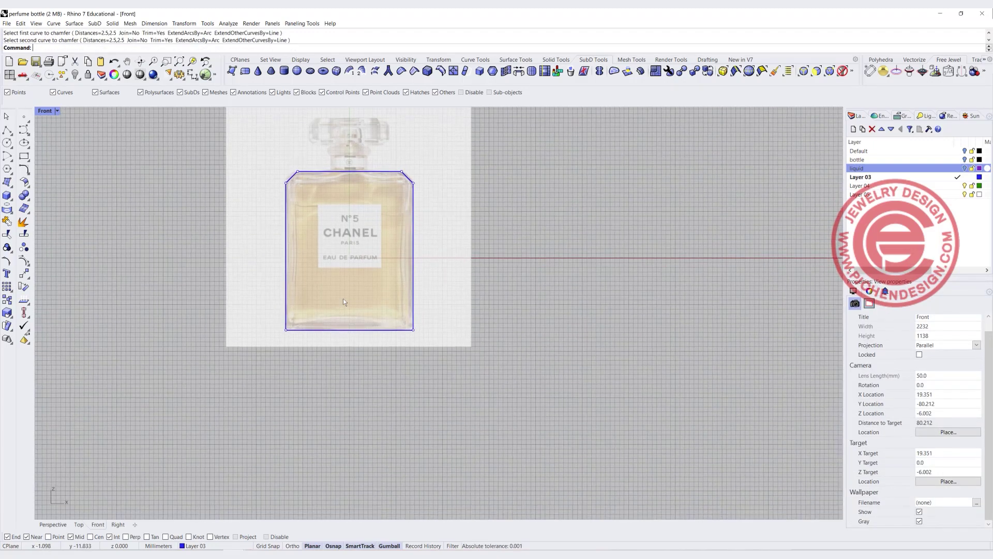
pyautogui.scroll(4, 281, 336)
pyautogui.scroll(-2, 302, 303)
pyautogui.moveTo(317, 210); pyautogui.dragTo(317, 247, button='right')
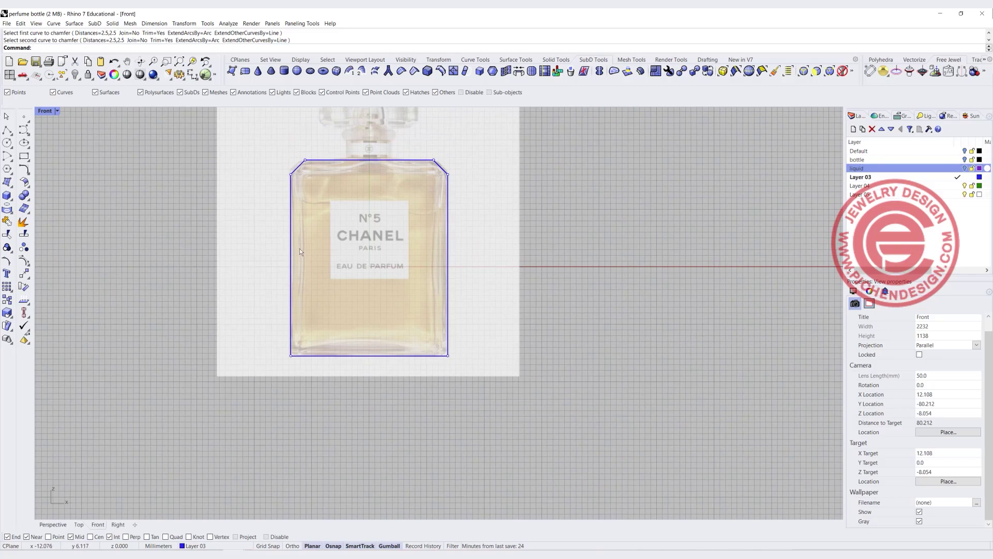
pyautogui.scroll(3, 269, 362)
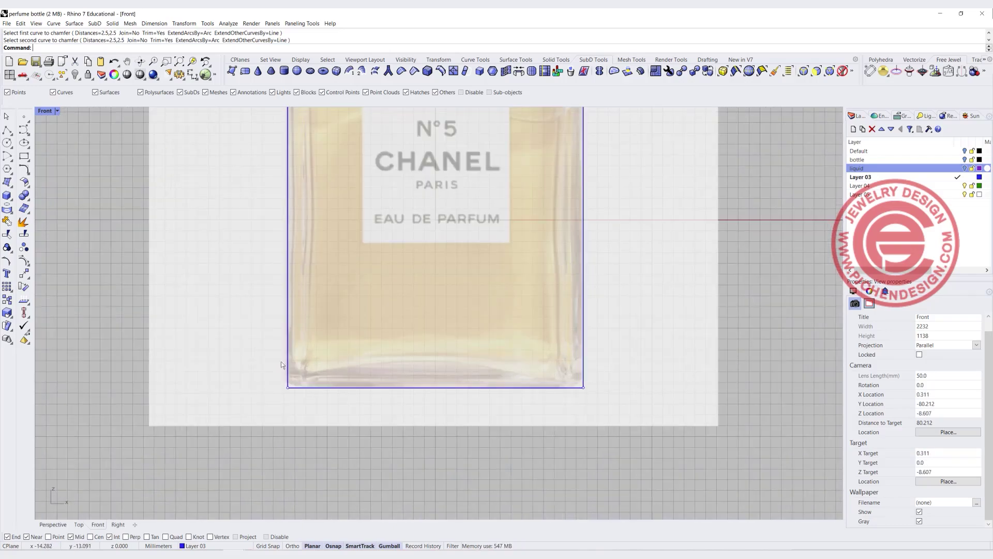
pyautogui.rightClick(262, 366)
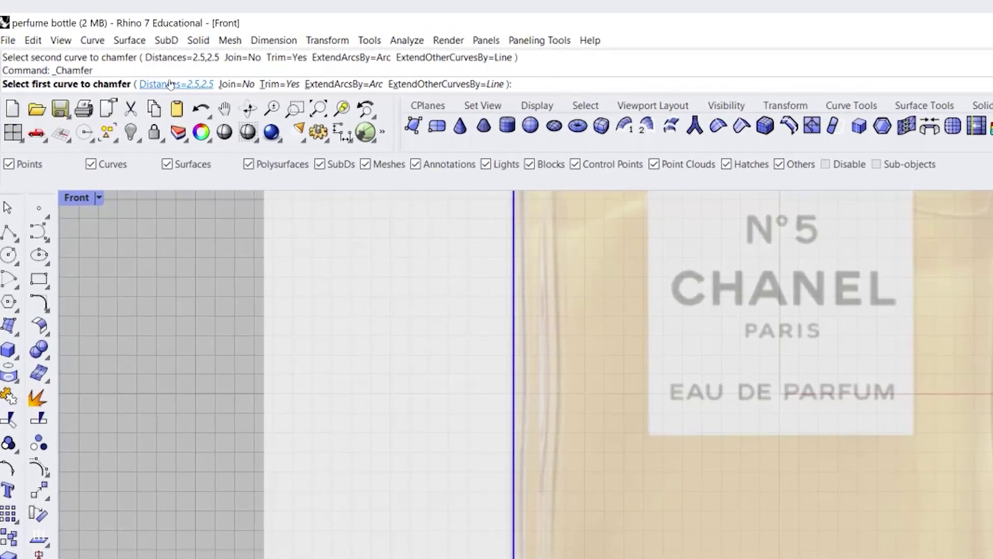
pyautogui.click(171, 84)
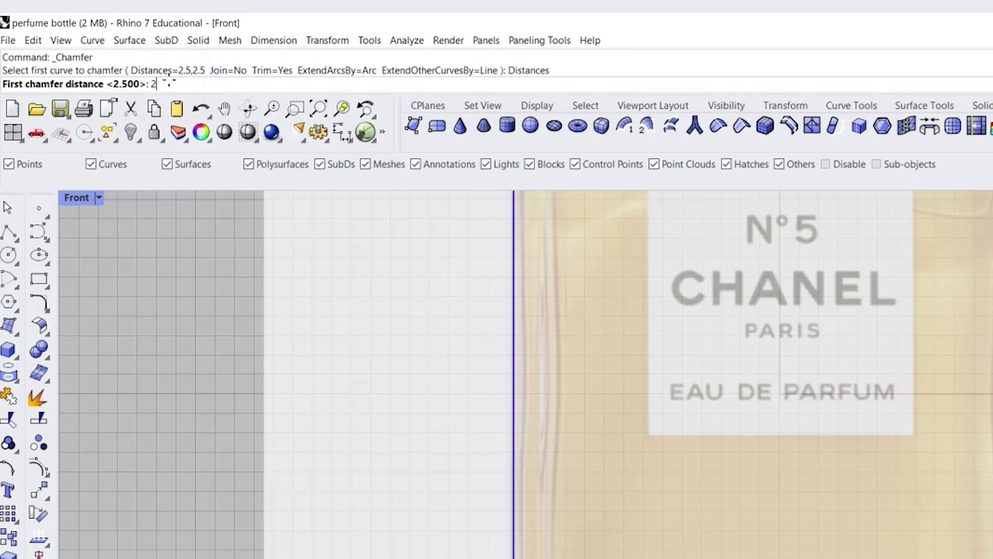
pyautogui.write('2.5')
pyautogui.press('Return')
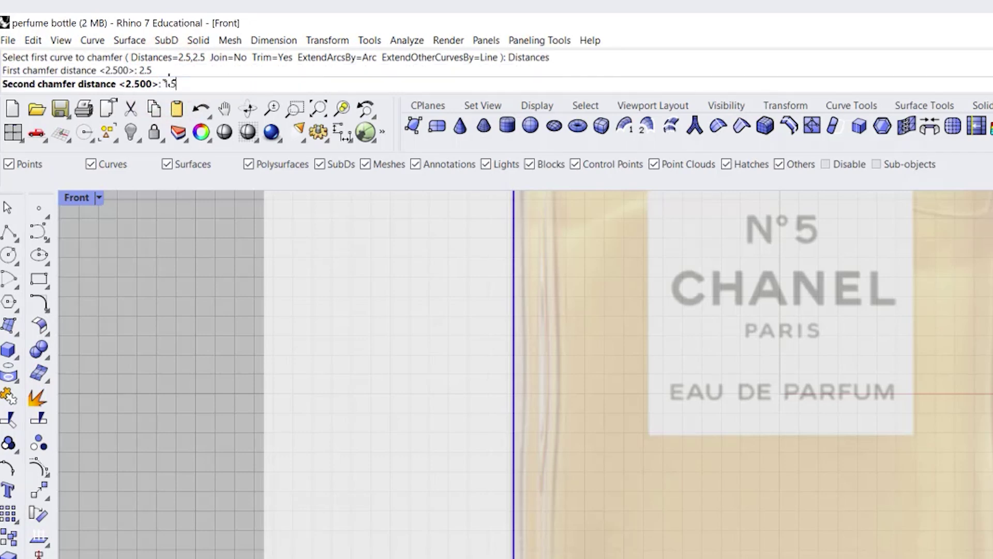
pyautogui.press('Return')
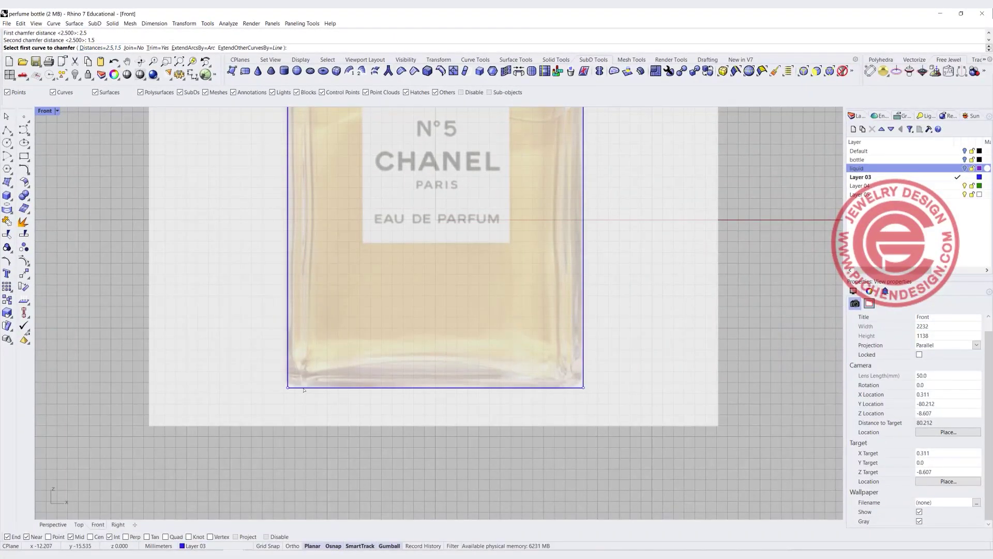
pyautogui.click(303, 388)
pyautogui.click(290, 378)
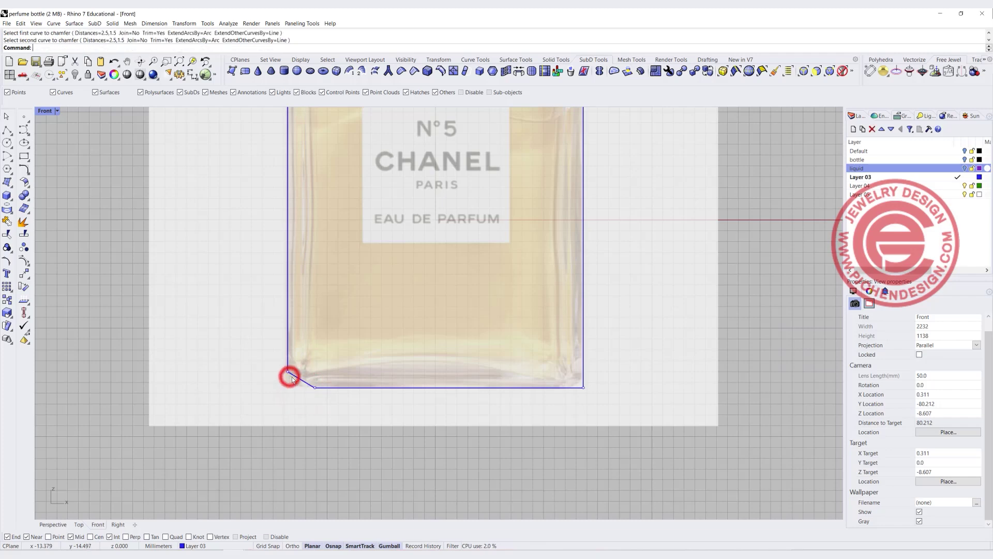
# - Chamfer the outline's lower-right corner to match, 2.5 mm along the bottom edge and 1.5 mm up the side
pyautogui.press('Return')
pyautogui.click(570, 387)
pyautogui.click(583, 372)
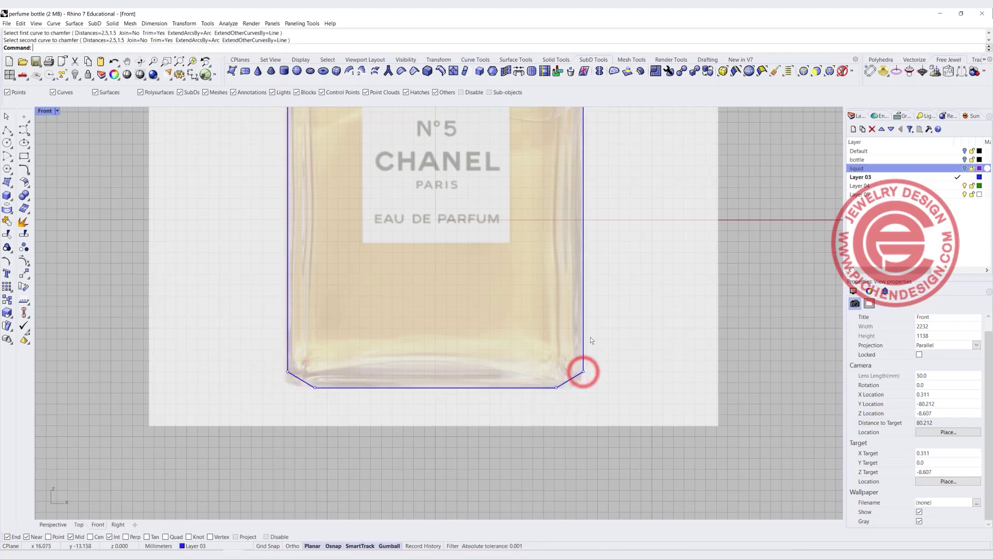
pyautogui.scroll(-4, 572, 315)
pyautogui.press('Escape')
# - Switch to the four-viewport layout and extrude the chamfered bottle outline straight into a solid toward both sides
pyautogui.moveTo(392, 193); pyautogui.dragTo(335, 220, button='right')
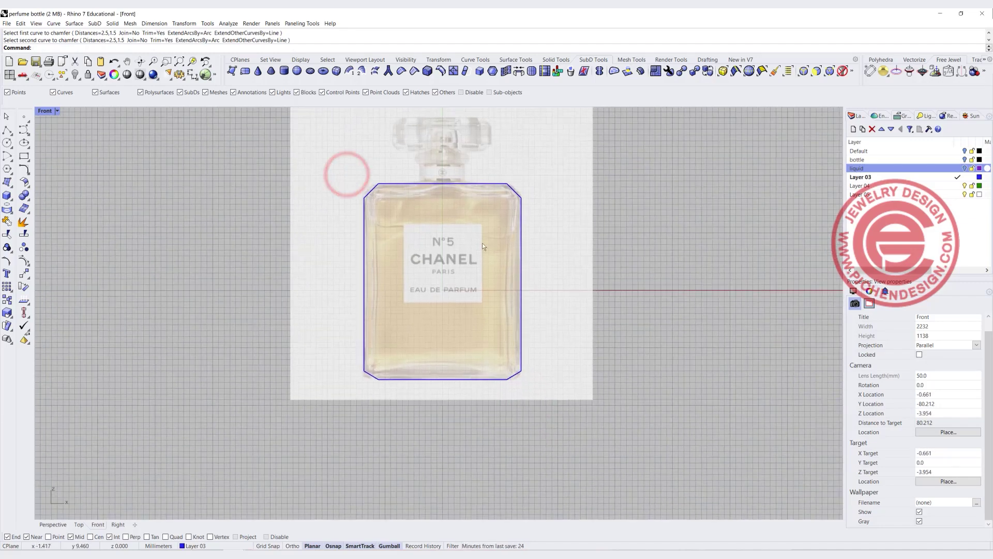
pyautogui.doubleClick(48, 110)
pyautogui.scroll(-8, 585, 181)
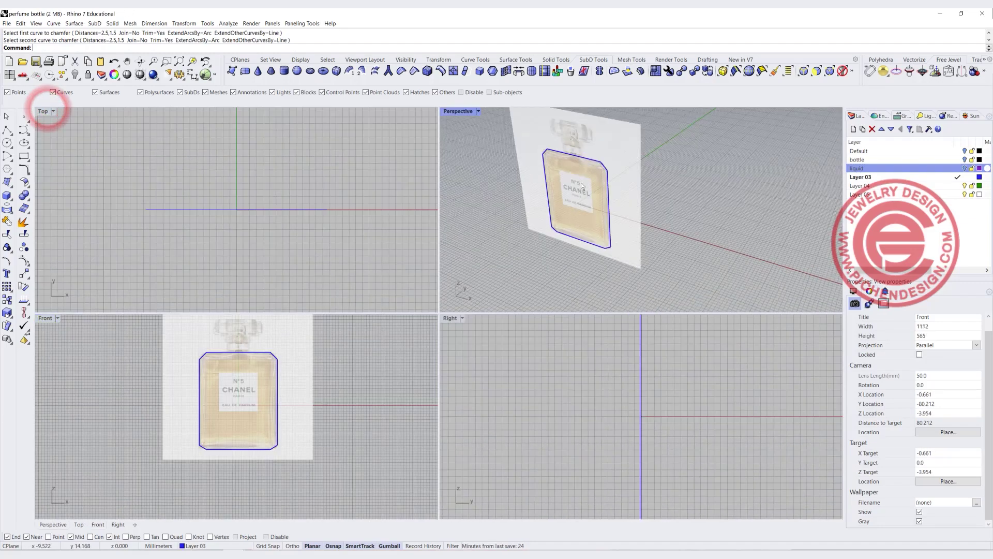
pyautogui.scroll(4, 598, 169)
pyautogui.click(599, 169)
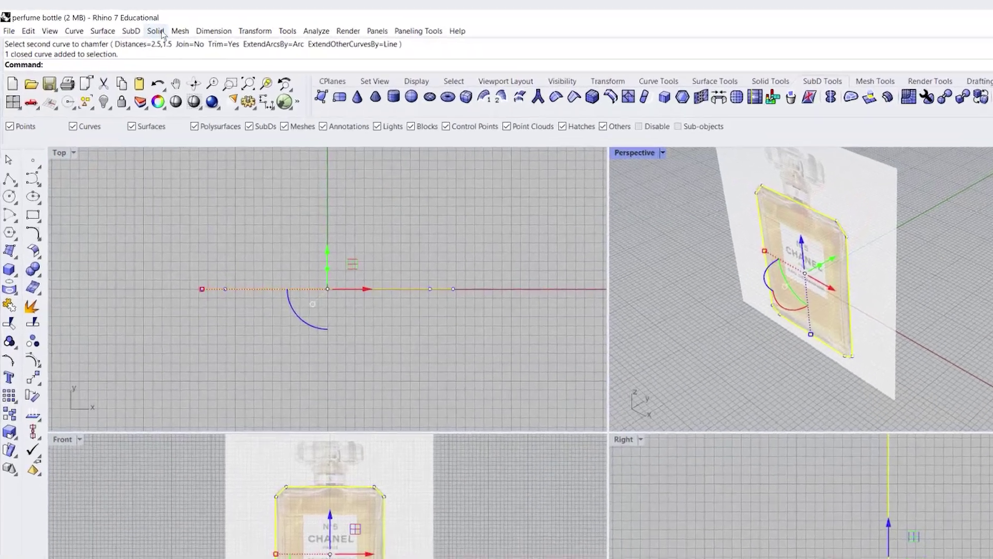
pyautogui.click(161, 33)
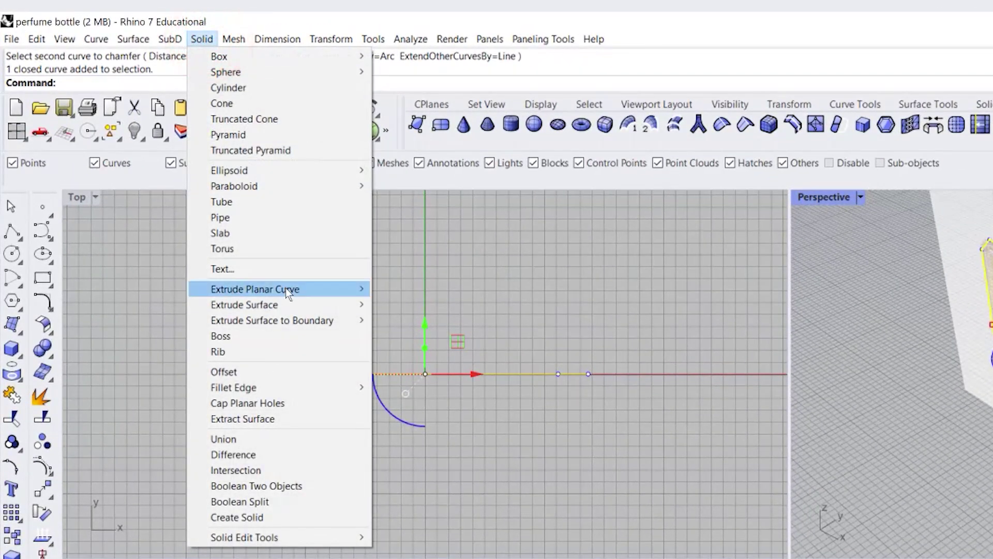
pyautogui.moveTo(287, 293)
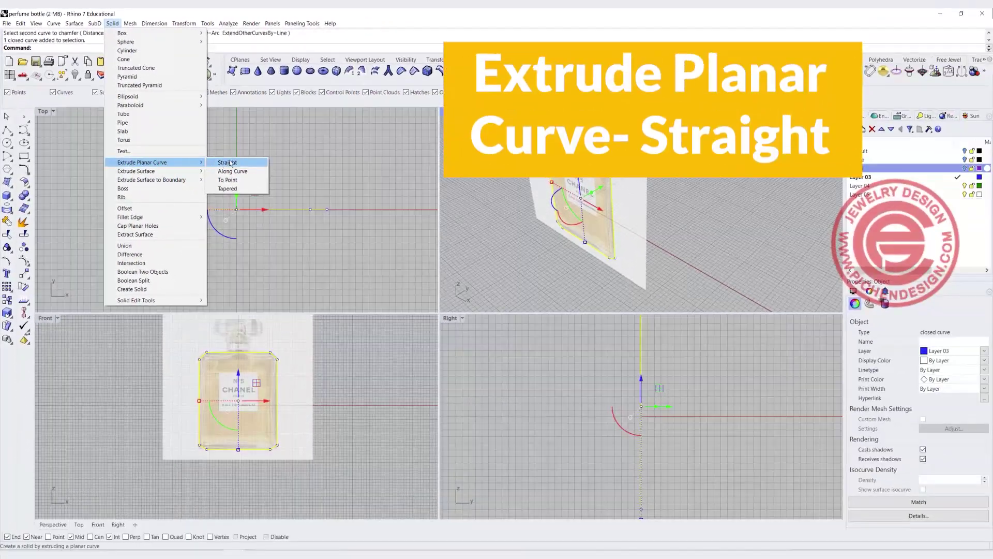
pyautogui.click(409, 289)
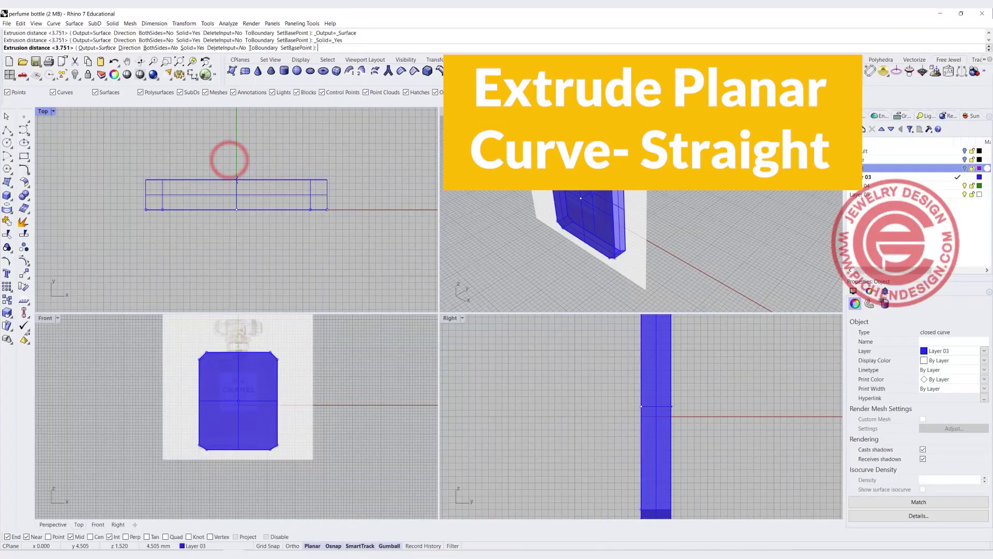
pyautogui.click(158, 47)
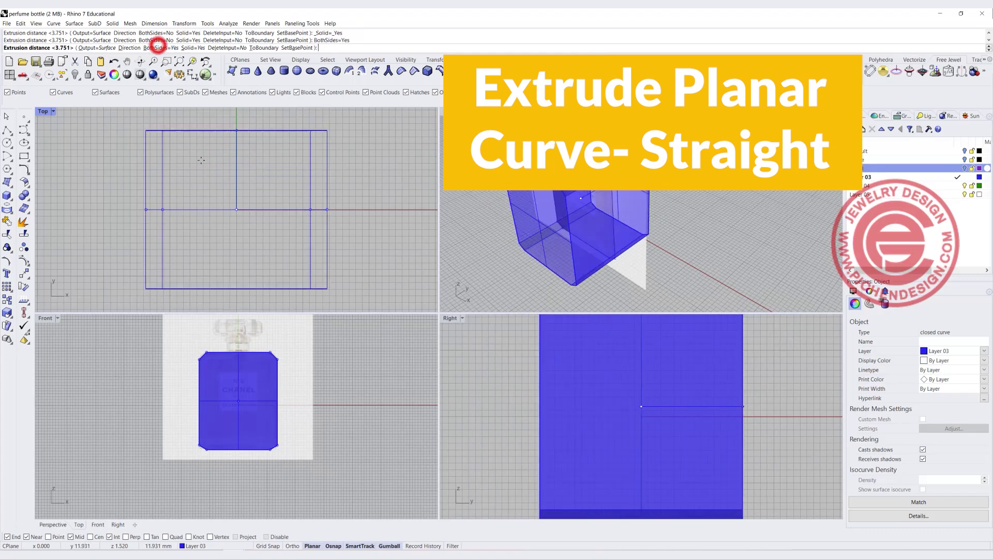
pyautogui.click(227, 177)
pyautogui.click(393, 203)
# - Change the colour of Layer 03 to black so the extruded bottle body displays in black
pyautogui.moveTo(594, 219); pyautogui.dragTo(593, 194, button='right')
pyautogui.scroll(2, 594, 201)
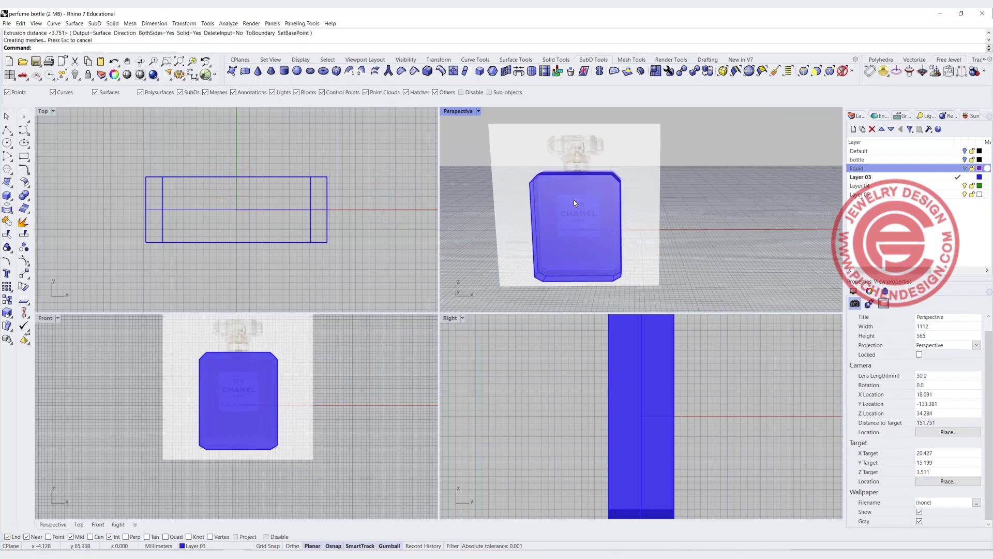
pyautogui.click(290, 172)
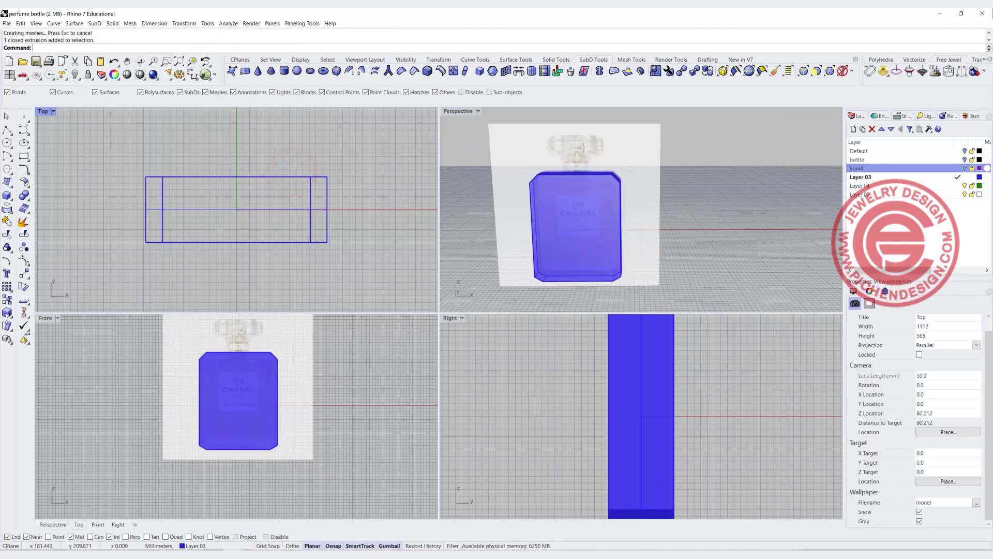
pyautogui.click(978, 177)
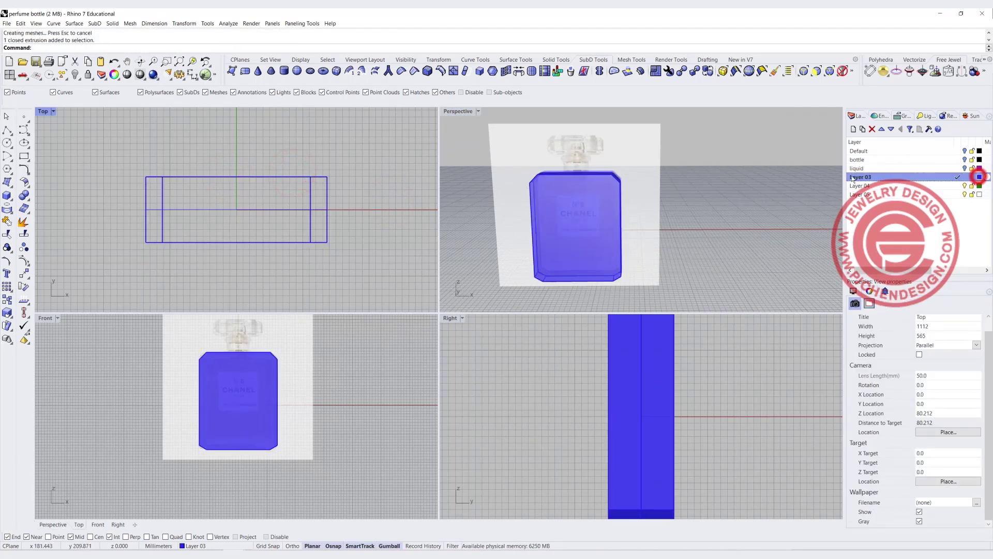
pyautogui.click(182, 205)
pyautogui.click(223, 280)
# - Try chamfering every edge of the extruded bottle solid at once with a chamfer distance of 2.5 mm
pyautogui.moveTo(594, 222); pyautogui.dragTo(588, 187, button='right')
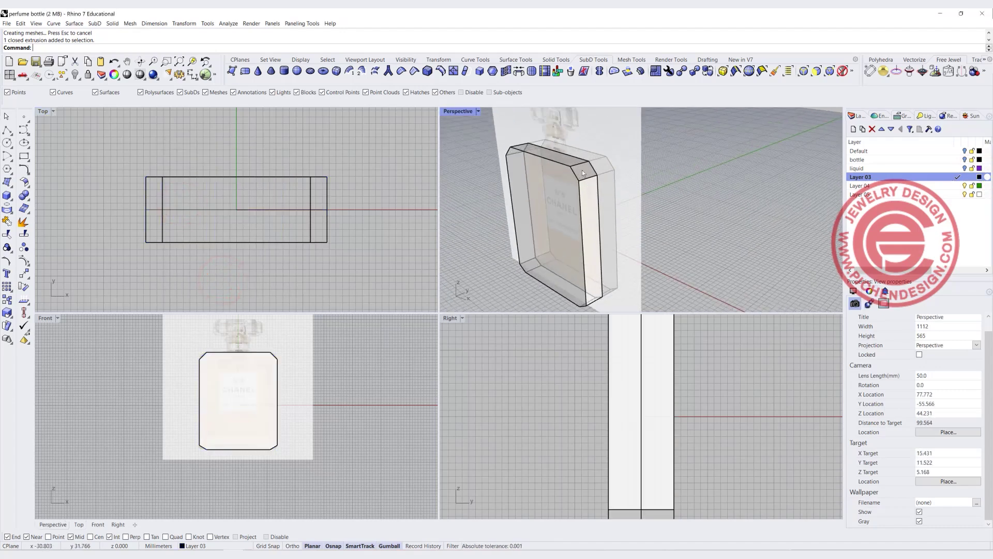
pyautogui.scroll(4, 565, 167)
pyautogui.moveTo(576, 191); pyautogui.dragTo(575, 160, button='right')
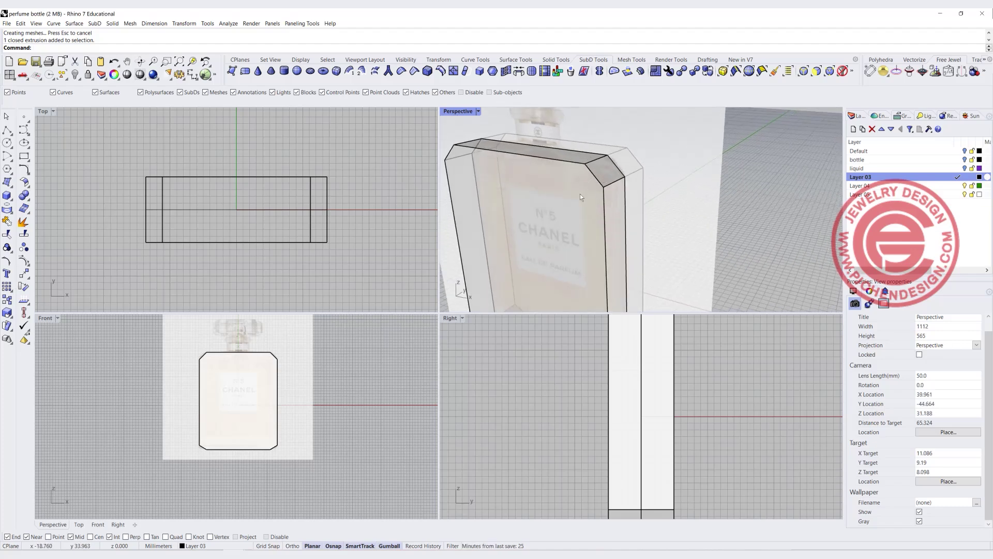
pyautogui.click(21, 195)
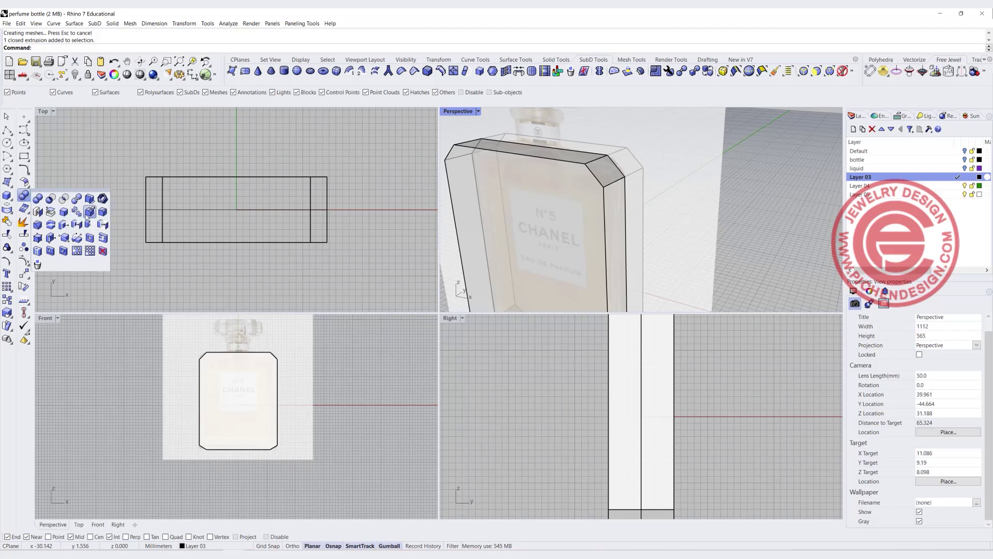
pyautogui.click(39, 225)
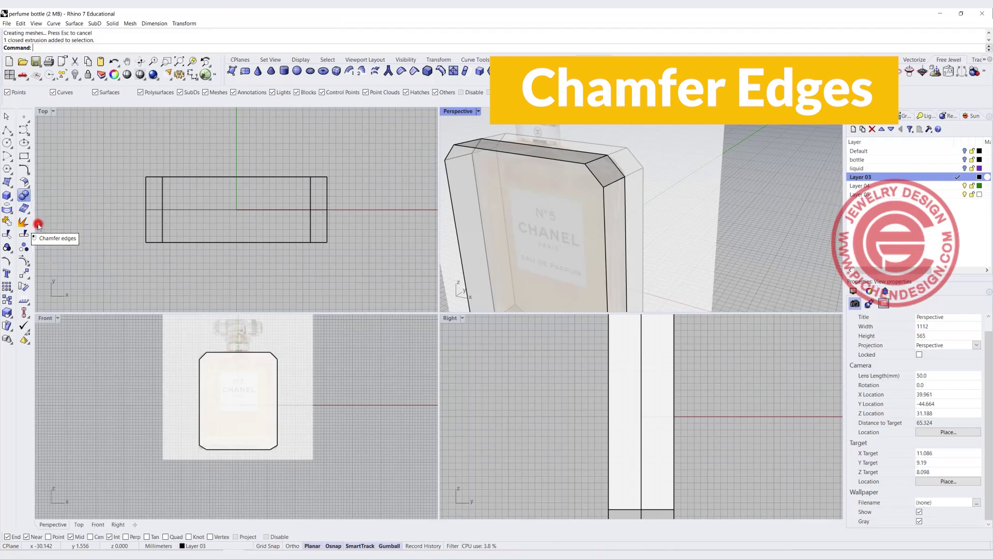
pyautogui.click(171, 47)
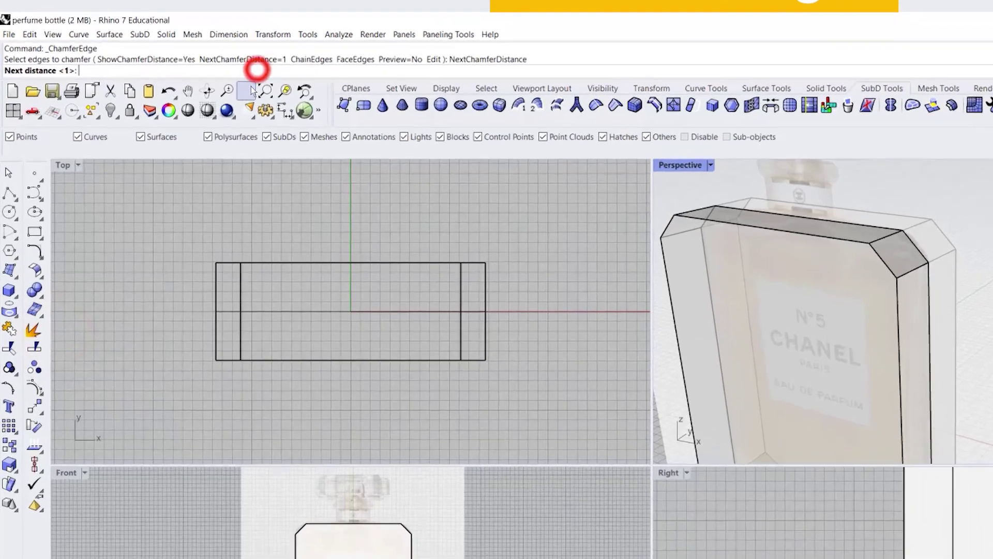
pyautogui.write('2.5')
pyautogui.press('Return')
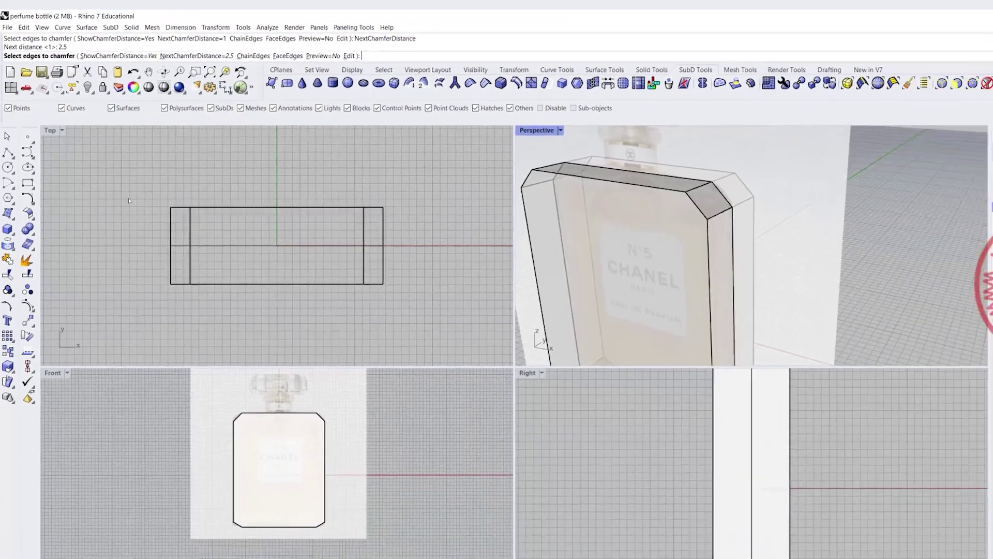
pyautogui.moveTo(229, 276); pyautogui.dragTo(760, 506)
pyautogui.press('Return')
pyautogui.press('Return')
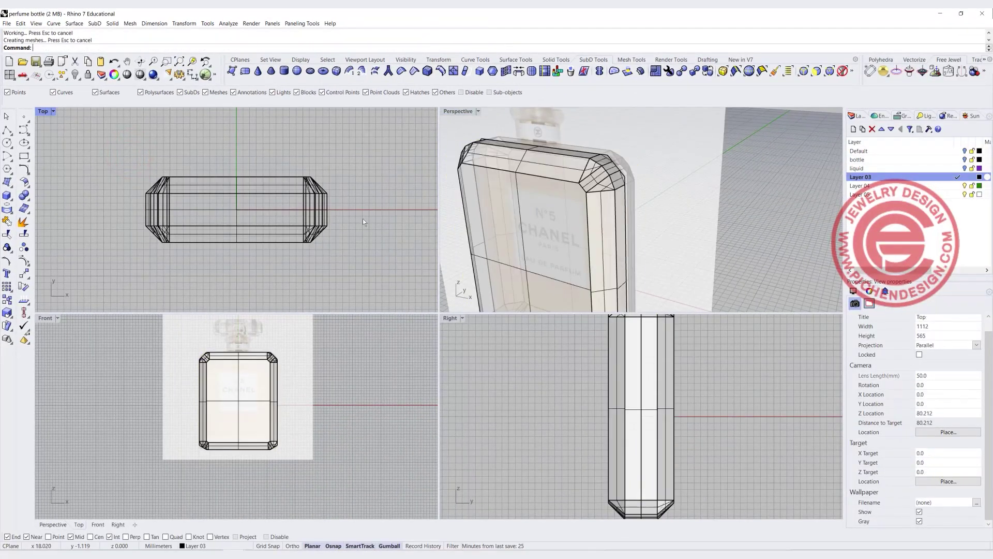
# - Examine the chamfered upper corner of the bottle up close and undo the edge chamfer
pyautogui.scroll(3, 621, 180)
pyautogui.scroll(2, 623, 180)
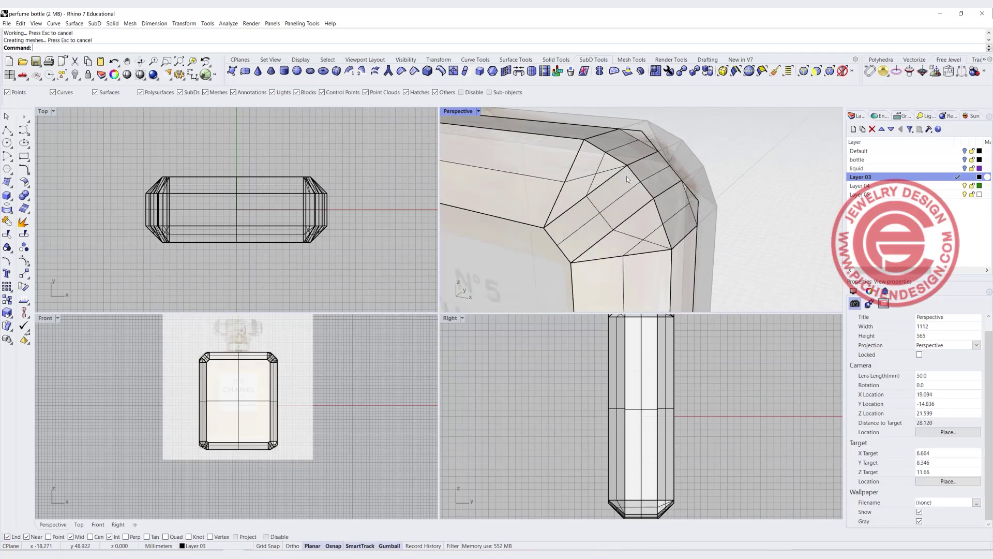
pyautogui.scroll(-4, 634, 178)
pyautogui.moveTo(636, 190); pyautogui.dragTo(603, 239, button='right')
pyautogui.scroll(4, 612, 219)
pyautogui.scroll(-8, 612, 210)
pyautogui.scroll(-6, 610, 210)
pyautogui.scroll(8, 575, 155)
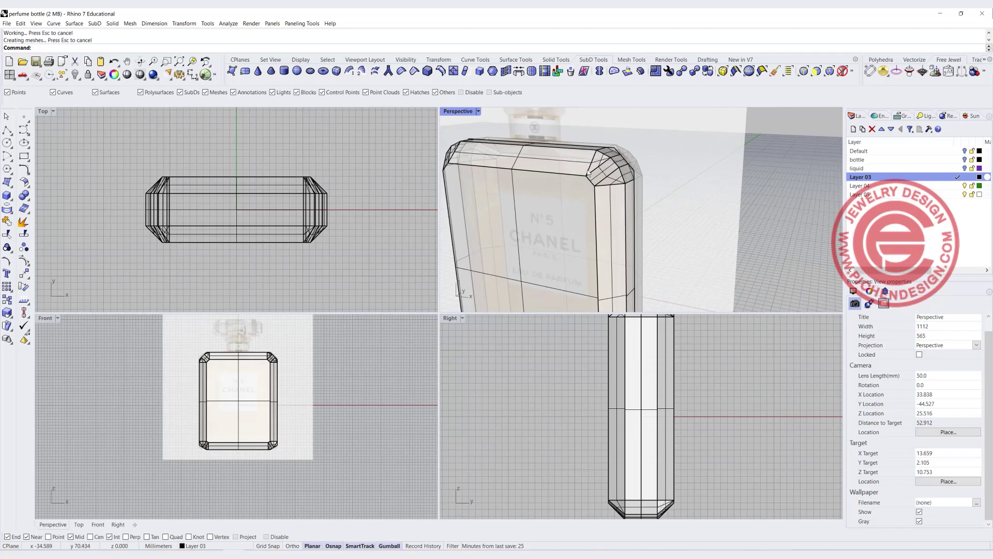
pyautogui.hotkey('ctrl', 'z')
# - Chamfer only the front and back outline edges of the bottle solid, leaving out the short corner edges, at 2.5 mm
pyautogui.moveTo(581, 170); pyautogui.dragTo(575, 176, button='right')
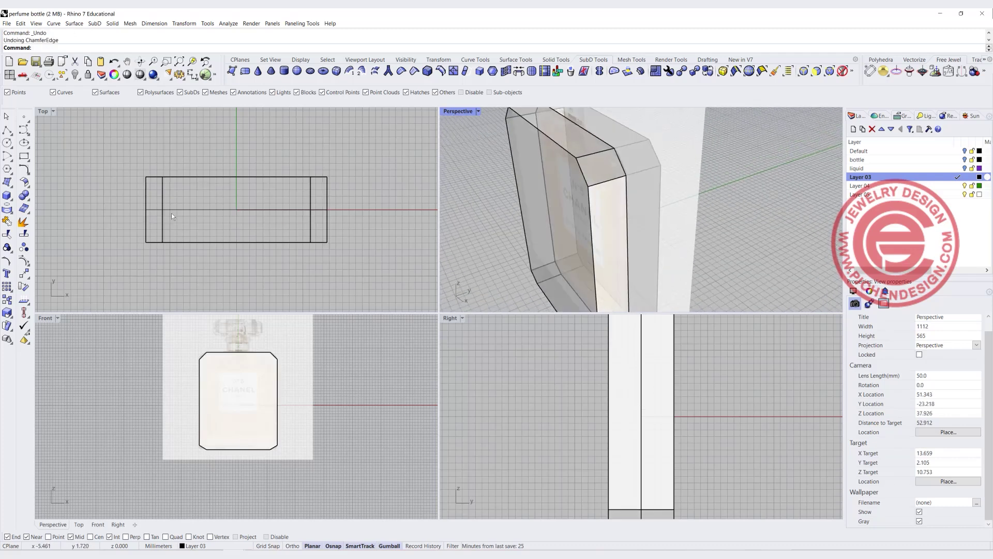
pyautogui.rightClick(105, 222)
pyautogui.click(132, 236)
pyautogui.moveTo(100, 150); pyautogui.dragTo(394, 198)
pyautogui.press('Return')
pyautogui.press('Return')
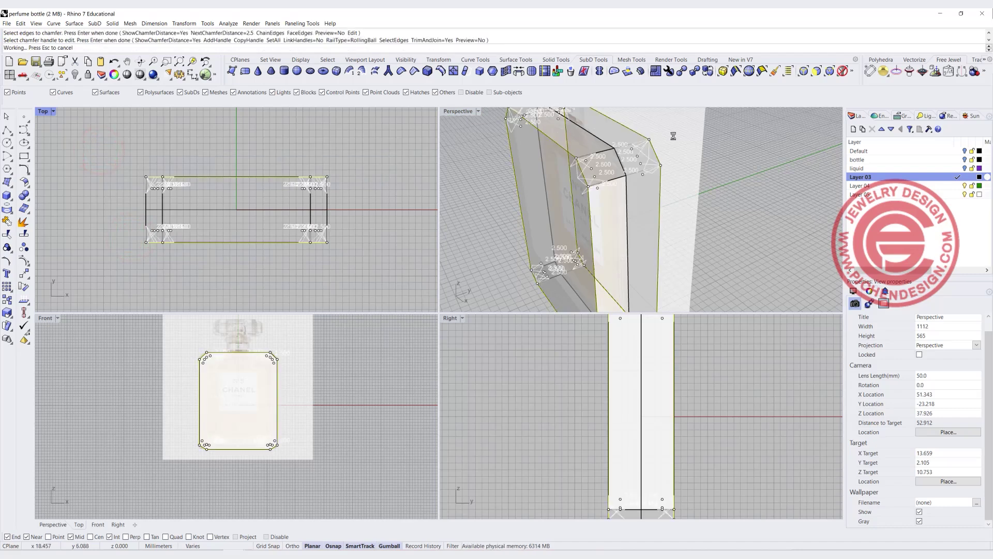
# - Make a duplicate of the chamfered bottle solid, scaled down slightly in all three directions so it sits inside the original
pyautogui.moveTo(604, 222); pyautogui.dragTo(533, 243, button='right')
pyautogui.scroll(5, 223, 341)
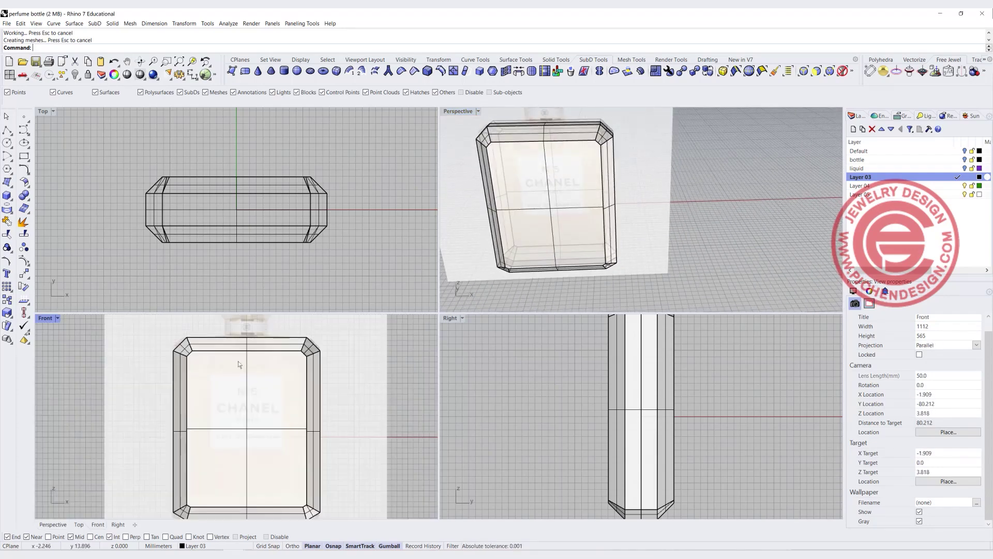
pyautogui.click(248, 346)
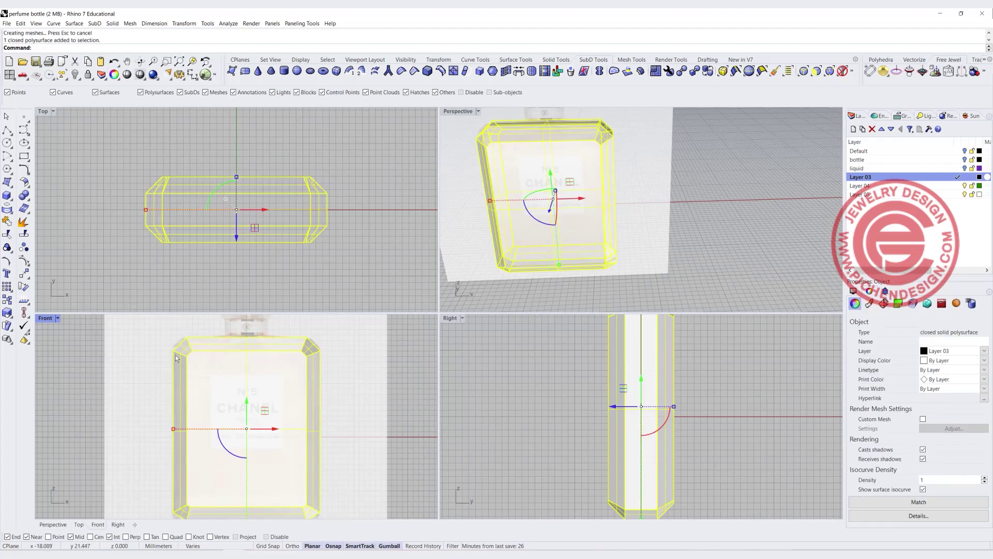
pyautogui.moveTo(174, 429); pyautogui.dragTo(182, 429)
pyautogui.press('alt')
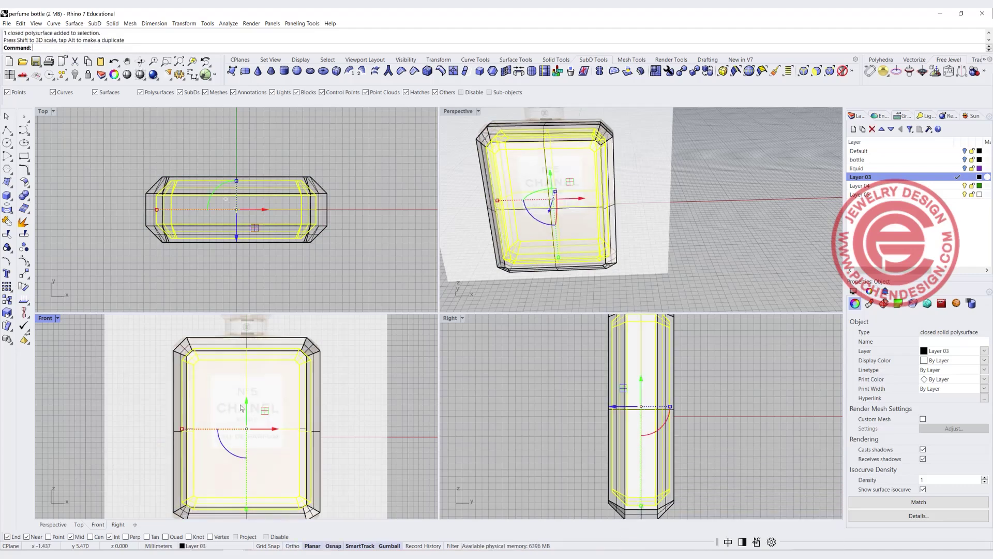
# - Give the inner copy a red display colour and reduce its front-to-back depth slightly in the Top view
pyautogui.moveTo(249, 465); pyautogui.dragTo(250, 429, button='right')
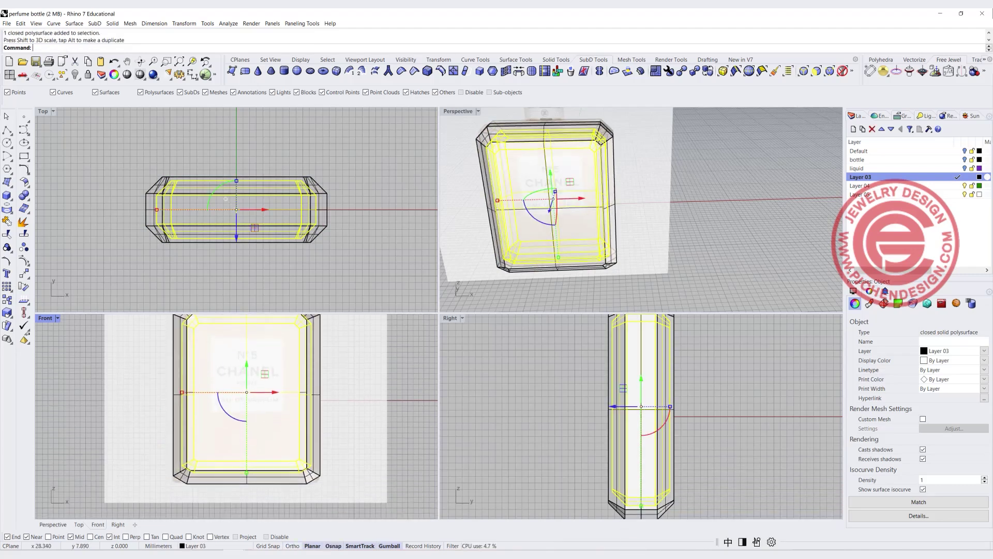
pyautogui.click(984, 359)
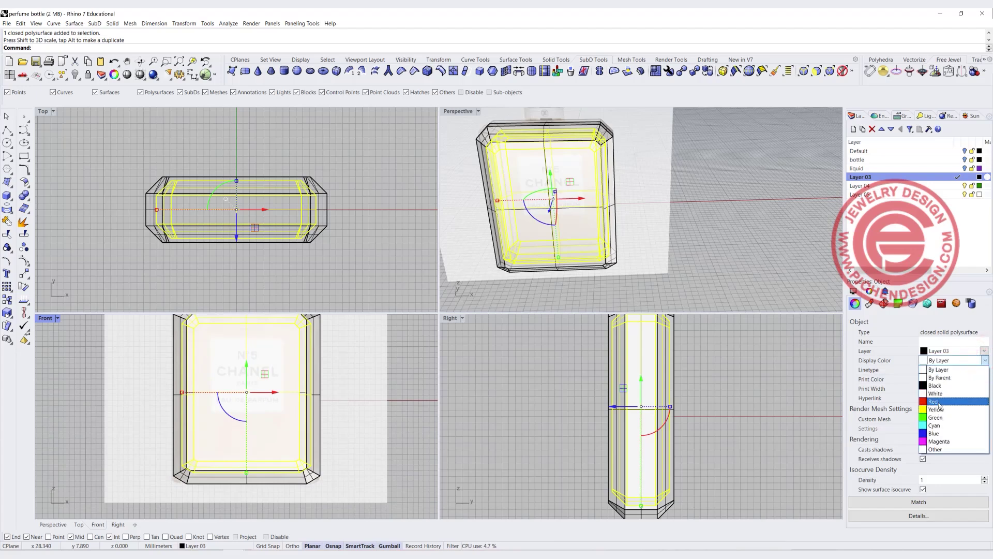
pyautogui.click(938, 402)
pyautogui.scroll(3, 235, 187)
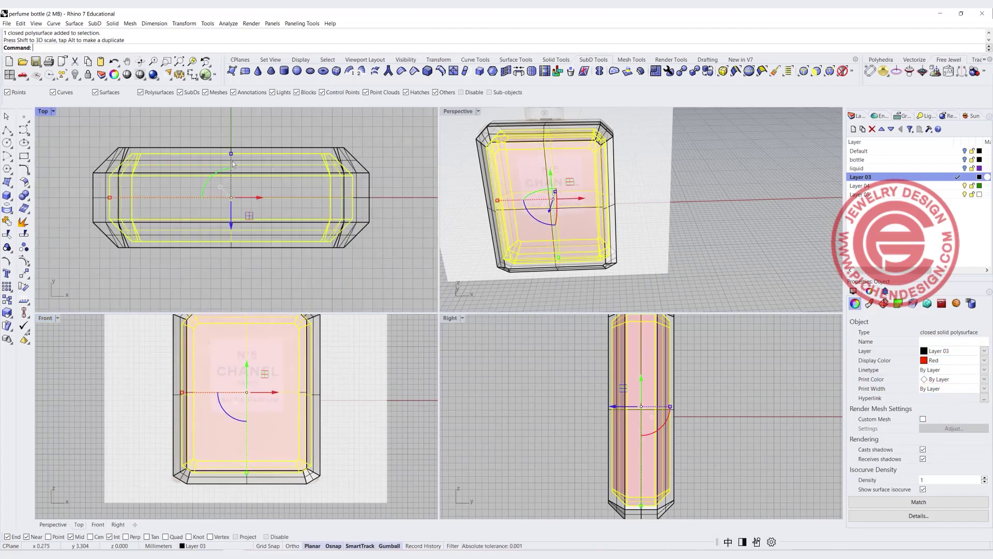
pyautogui.moveTo(232, 154); pyautogui.dragTo(232, 157)
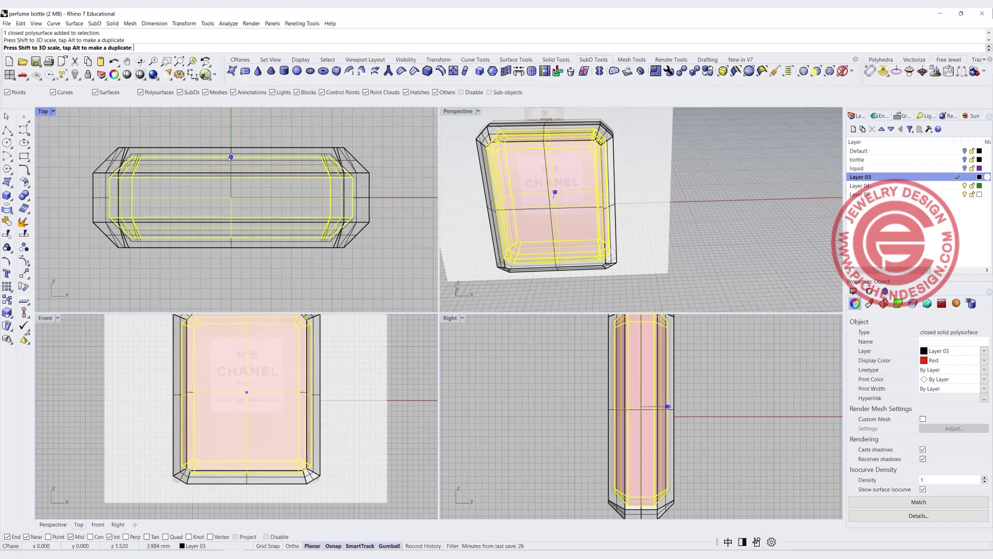
pyautogui.click(390, 258)
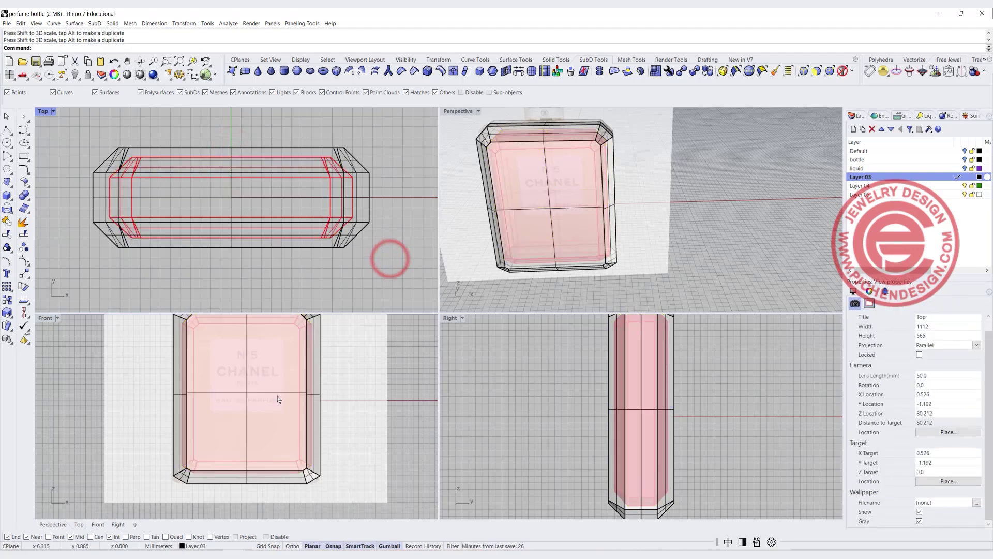
# - Maximize the Front view and scale the red inner solid slightly narrower in width
pyautogui.scroll(-2, 306, 395)
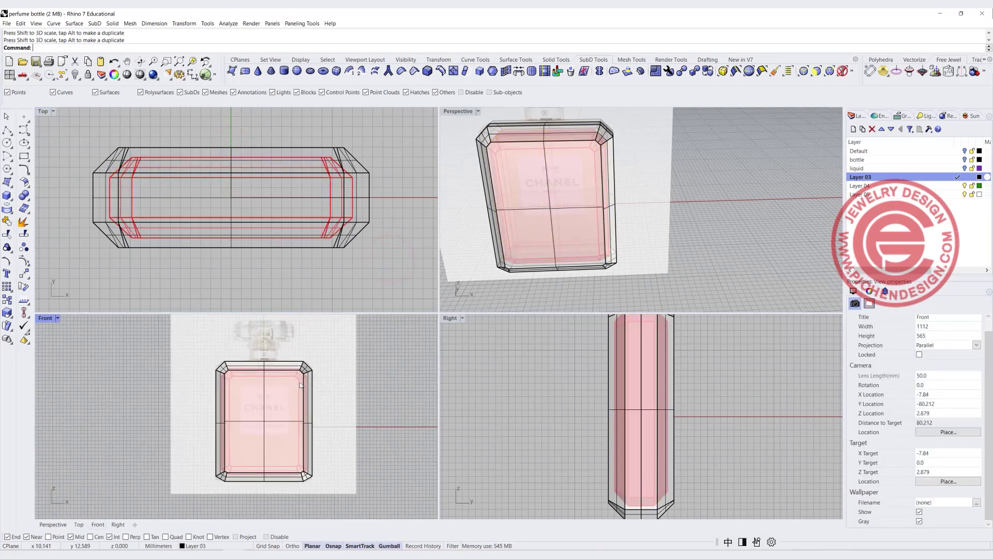
pyautogui.scroll(2, 301, 386)
pyautogui.click(42, 316)
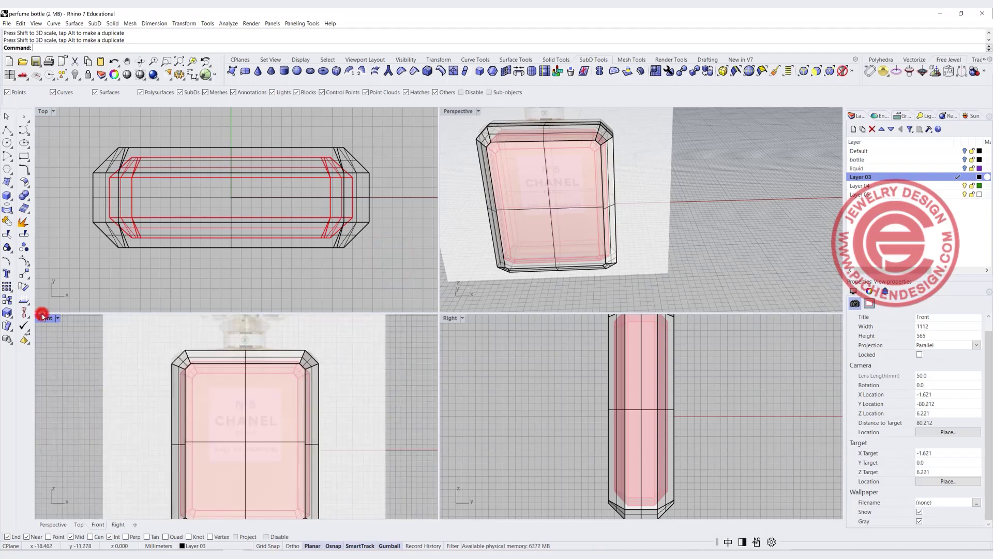
pyautogui.doubleClick(43, 316)
pyautogui.scroll(-2, 499, 265)
pyautogui.moveTo(559, 247); pyautogui.dragTo(511, 237, button='right')
pyautogui.click(516, 233)
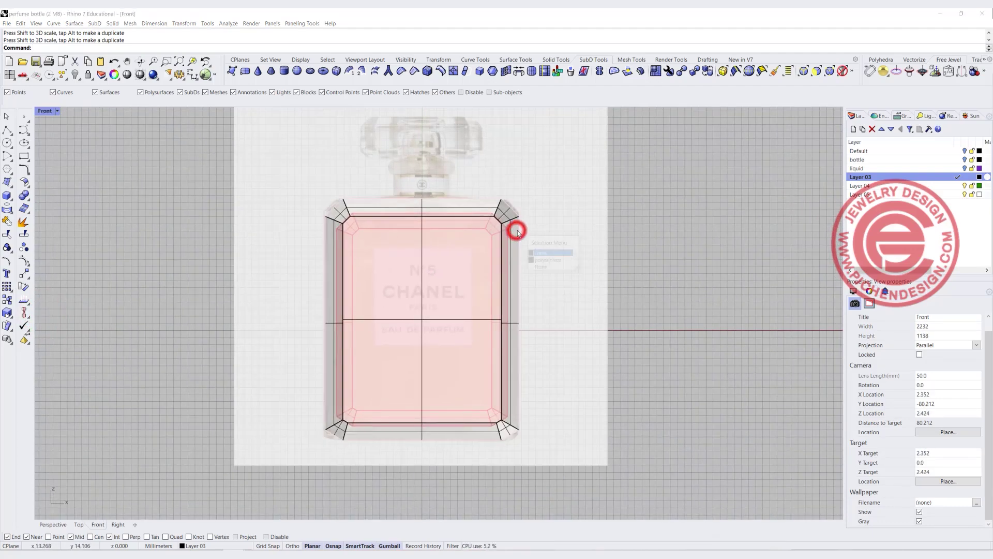
pyautogui.click(353, 231)
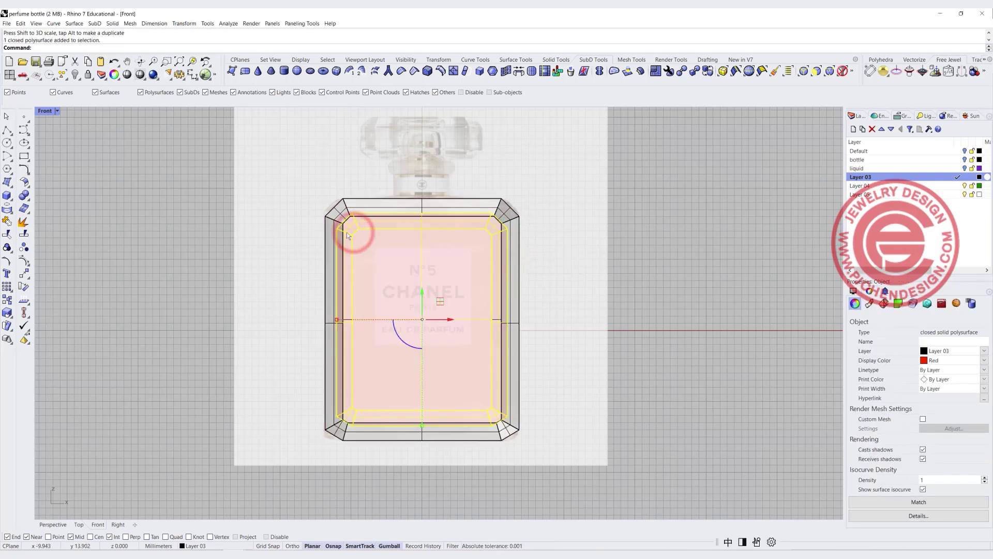
pyautogui.moveTo(337, 321); pyautogui.dragTo(339, 319)
pyautogui.click(599, 348)
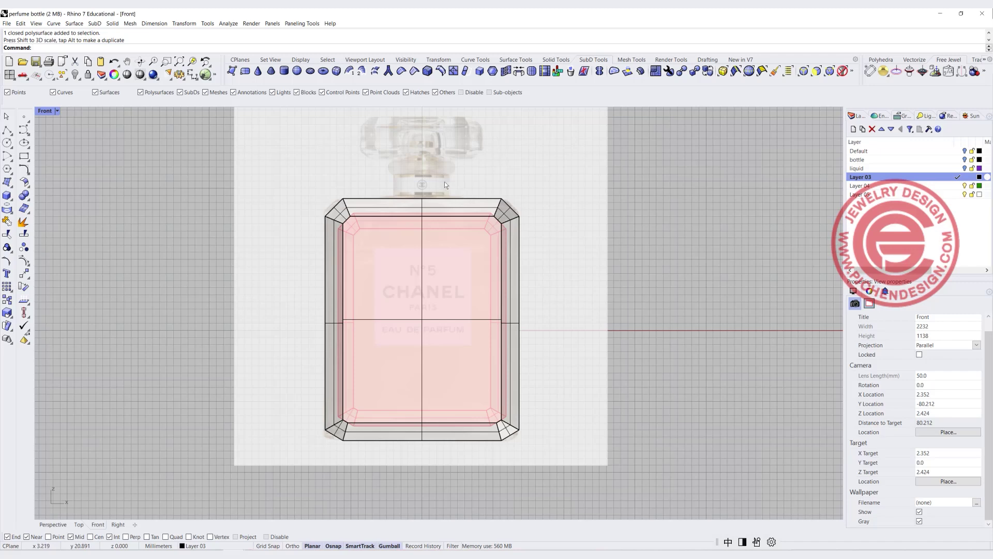
# - Hide the outer chamfered bottle solid, keeping the red inner solid and the outline curve
pyautogui.click(338, 238)
pyautogui.click(195, 148)
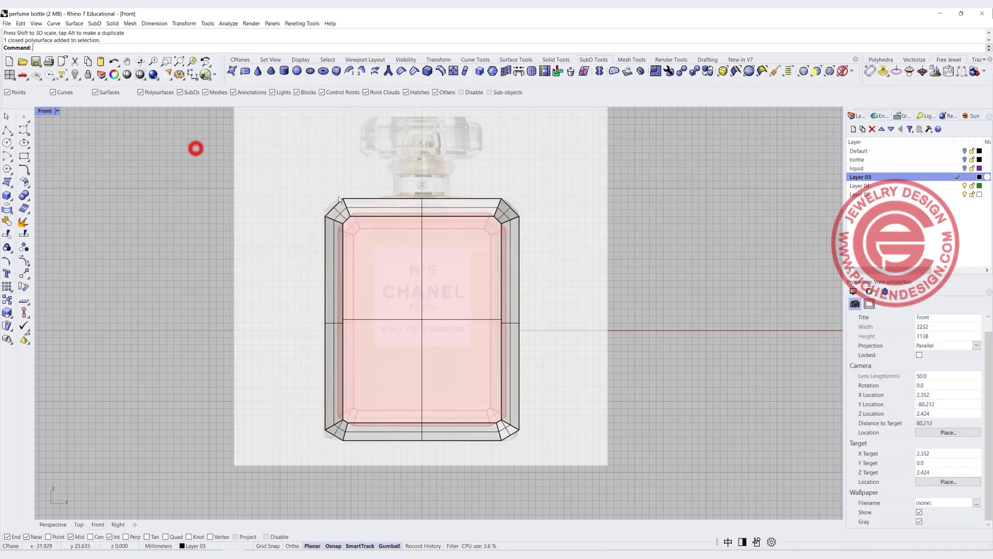
pyautogui.click(344, 198)
pyautogui.click(375, 227)
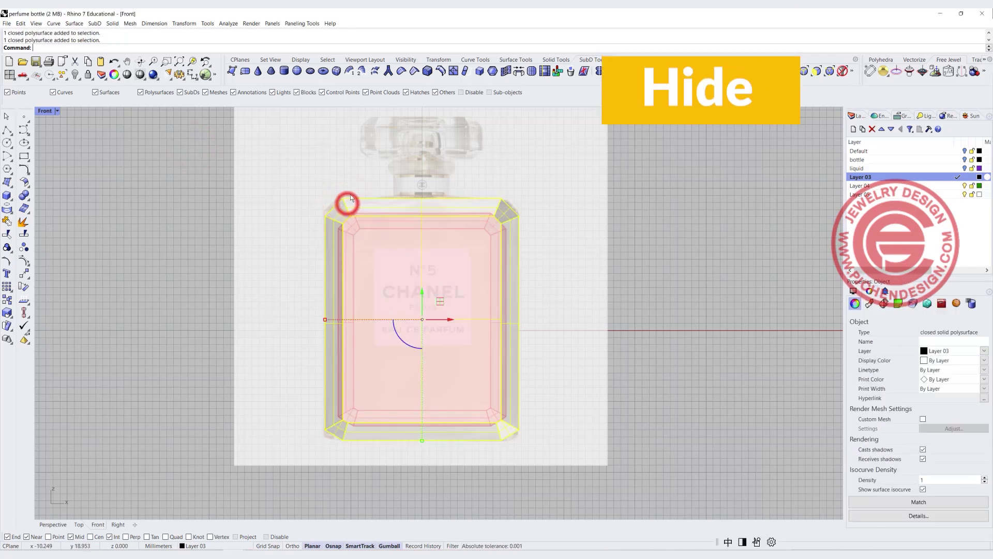
pyautogui.click(75, 74)
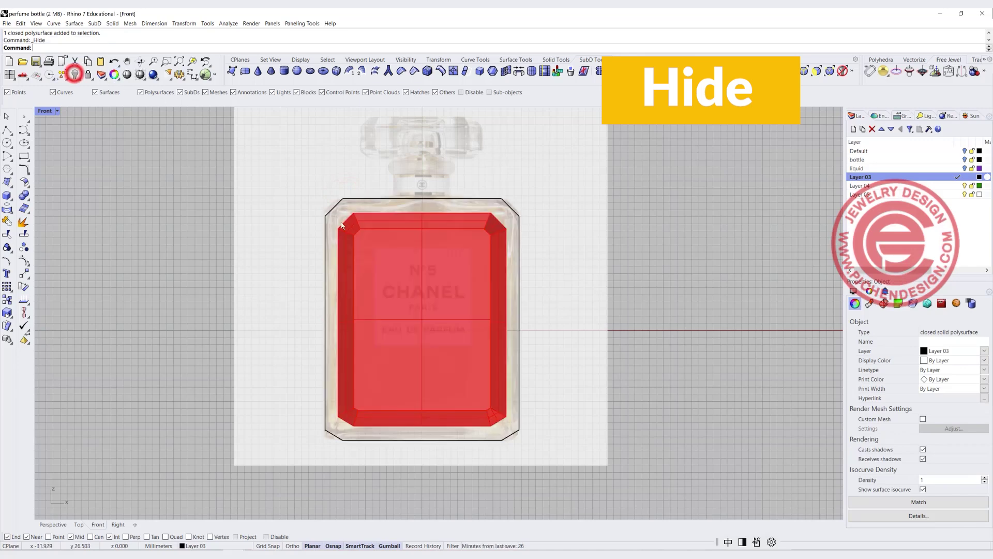
# - Start CageEdit on the red inner solid, using its bounding box as the control object in the World coordinate system
pyautogui.moveTo(461, 281); pyautogui.dragTo(418, 286, button='right')
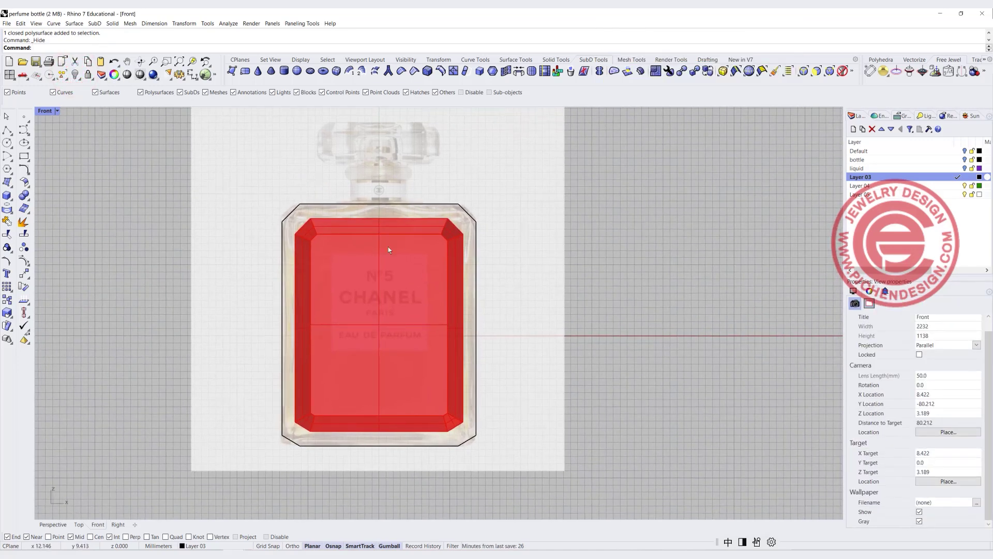
pyautogui.click(378, 231)
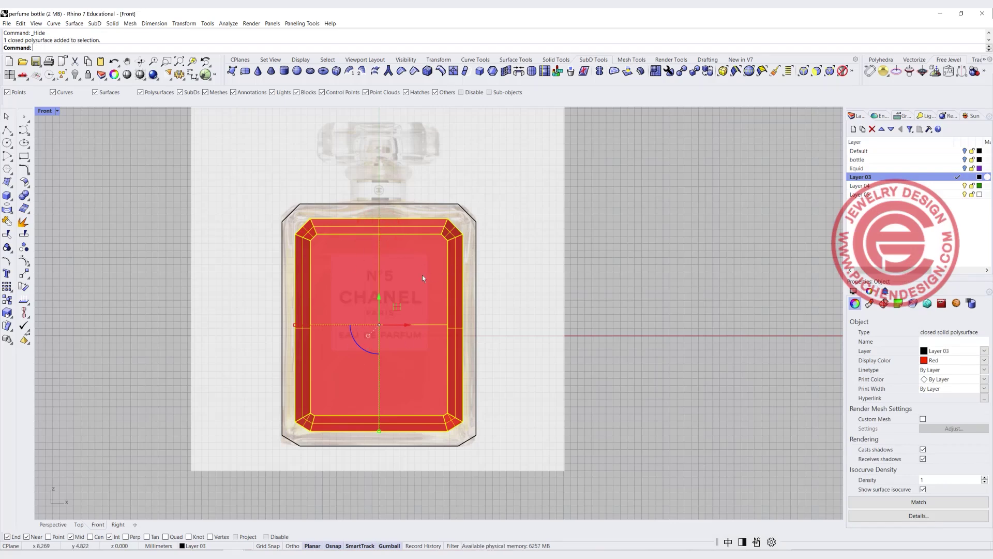
pyautogui.click(965, 331)
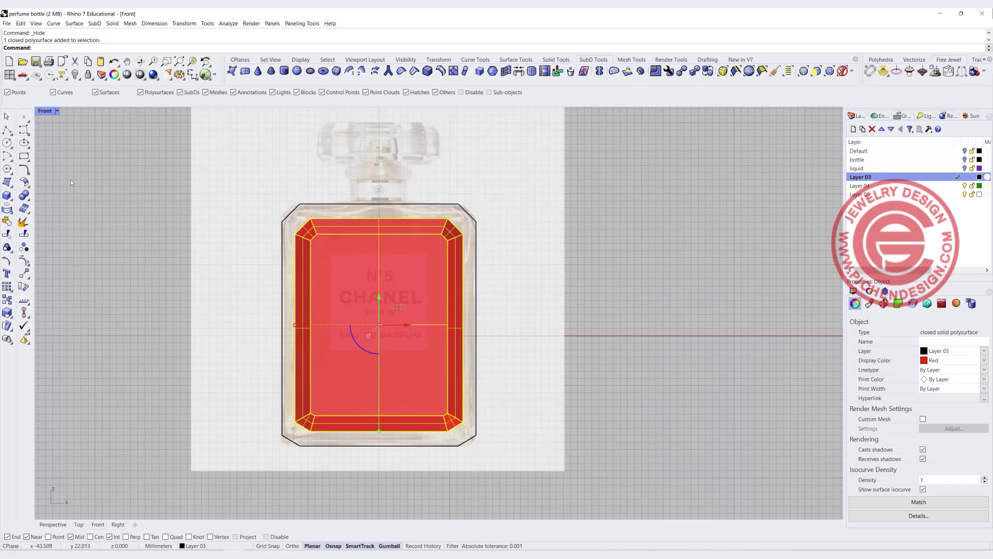
pyautogui.write('ㄇ')
pyautogui.write('Cage')
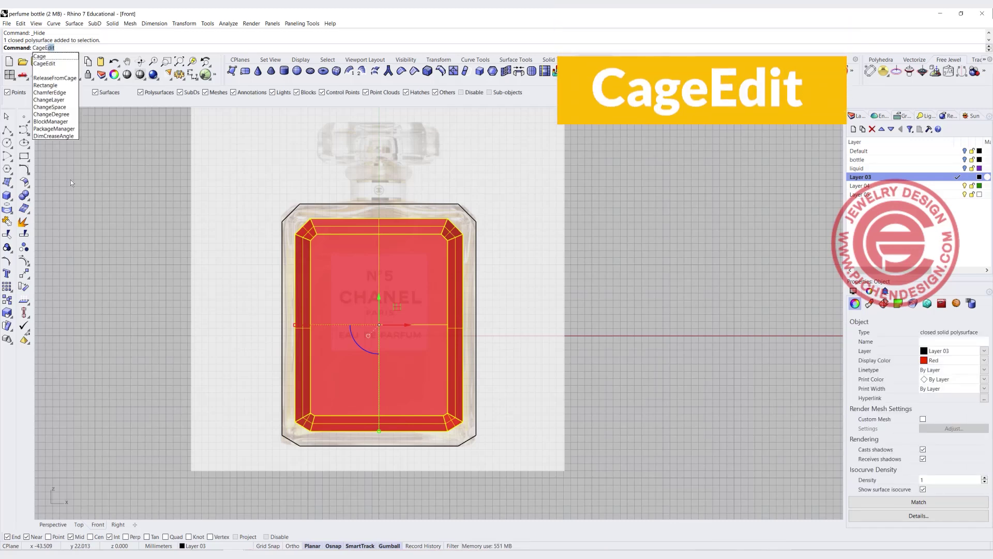
pyautogui.write('E')
pyautogui.press('Return')
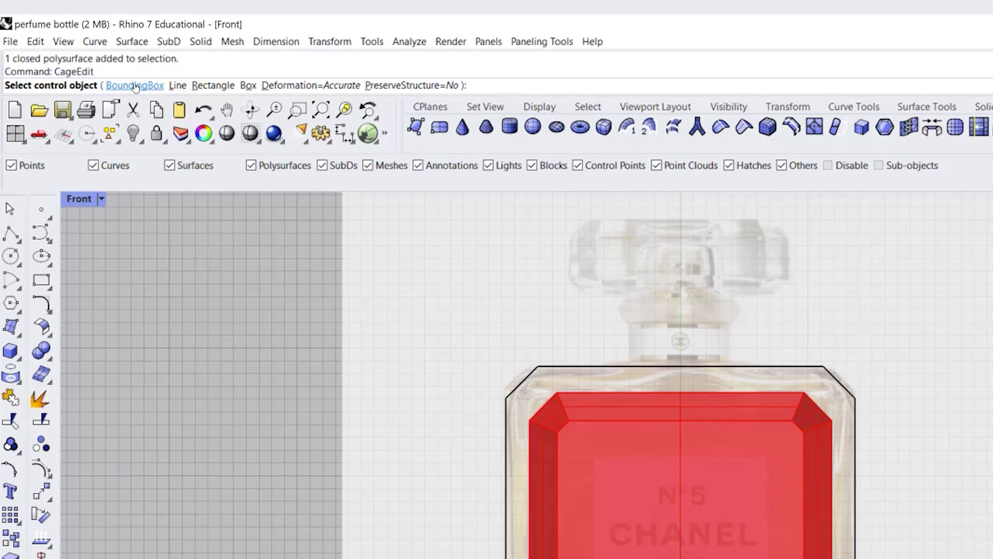
pyautogui.click(135, 86)
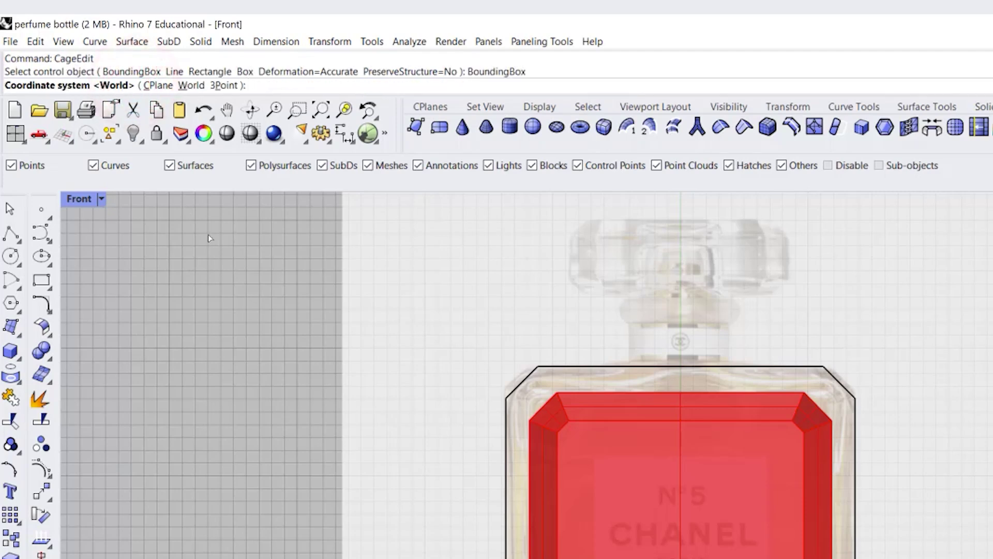
pyautogui.press('Return')
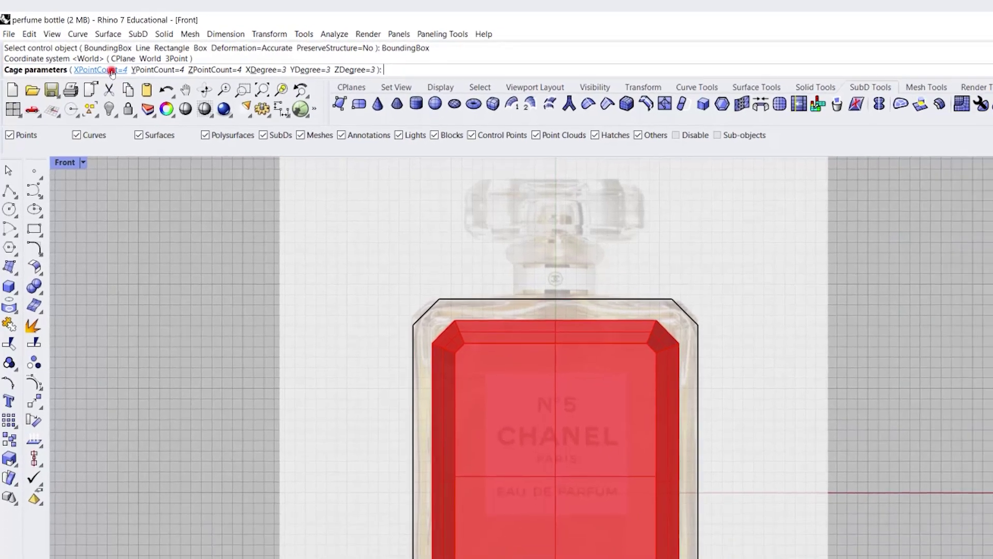
# - Create the cage with an X point count of 6 and a Z point count of 8, editing the Global region
pyautogui.click(137, 89)
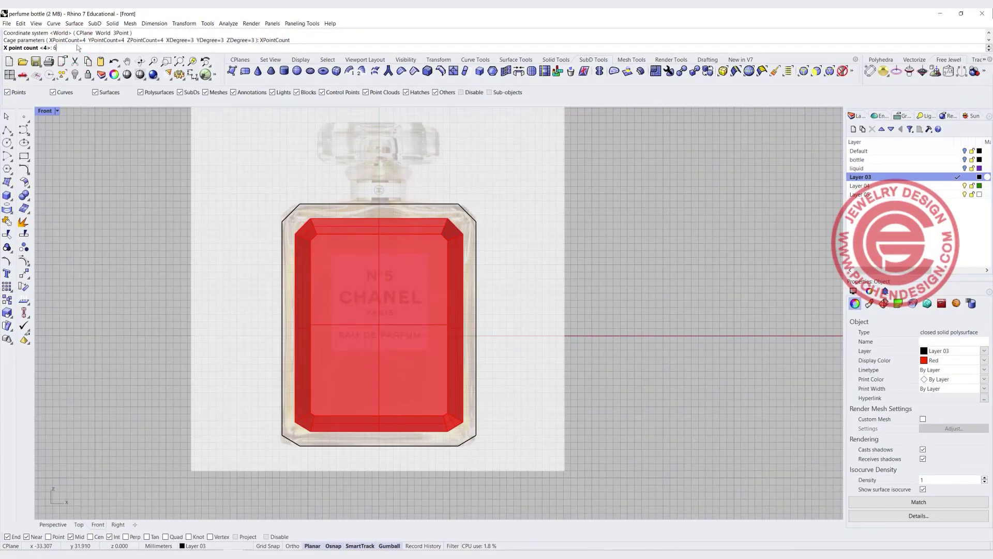
pyautogui.write('6')
pyautogui.press('Return')
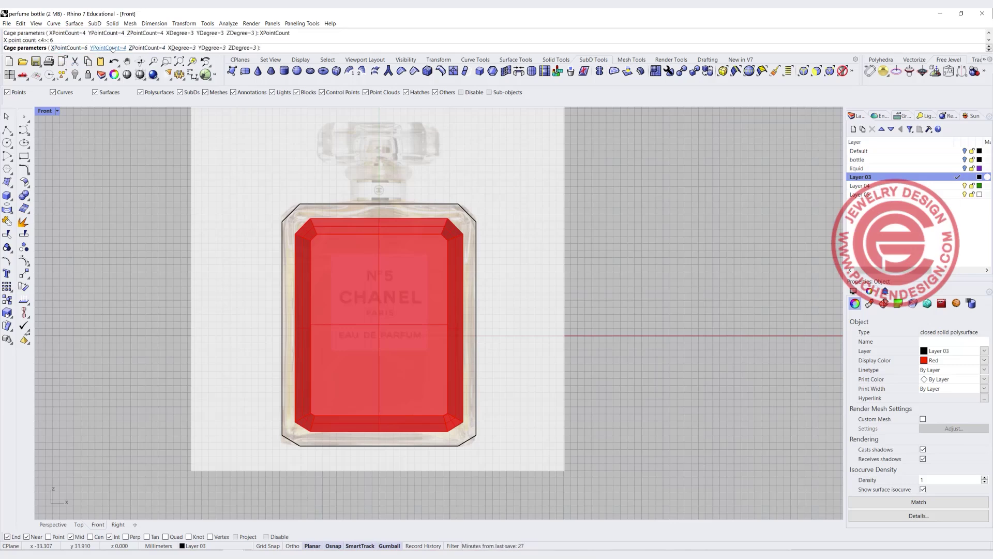
pyautogui.click(141, 47)
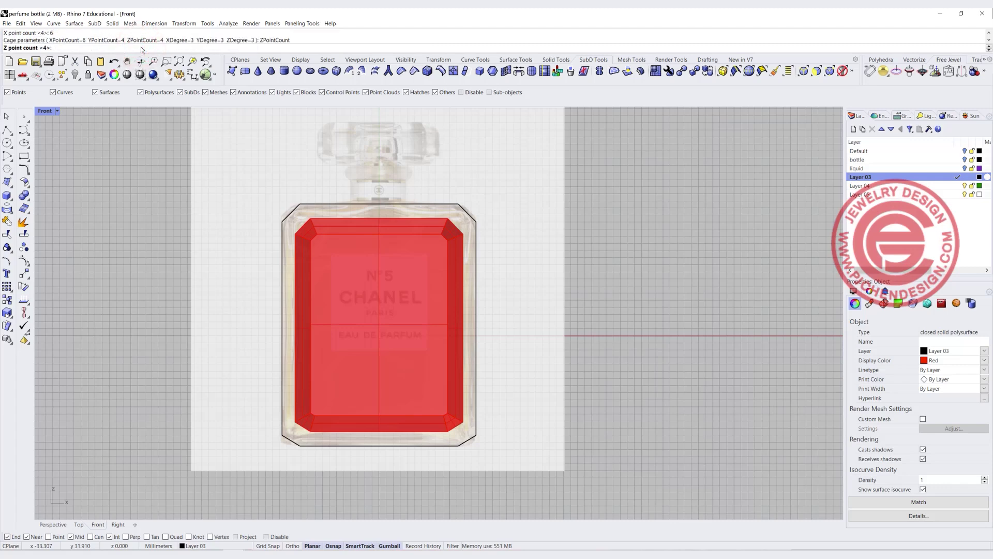
pyautogui.write('8')
pyautogui.press('Return')
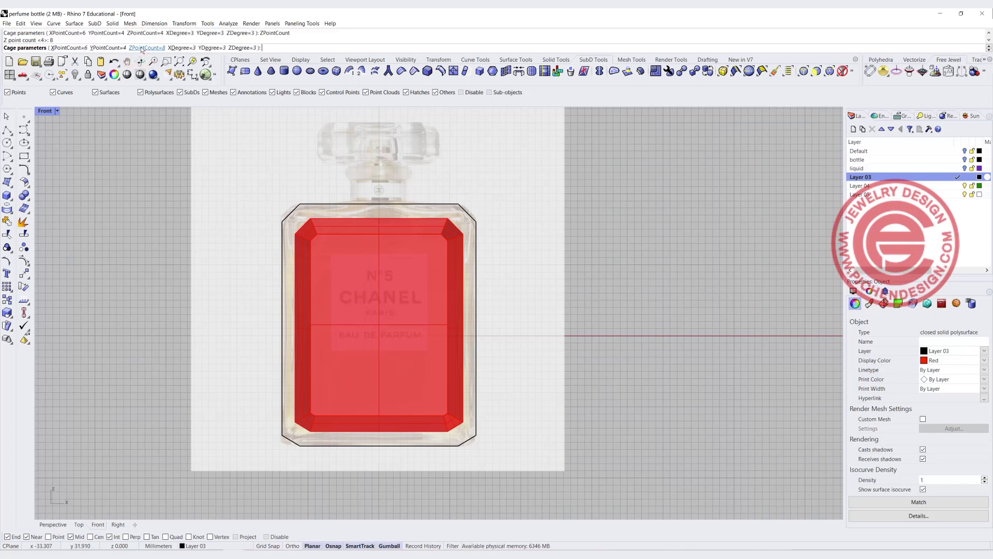
pyautogui.press('Return')
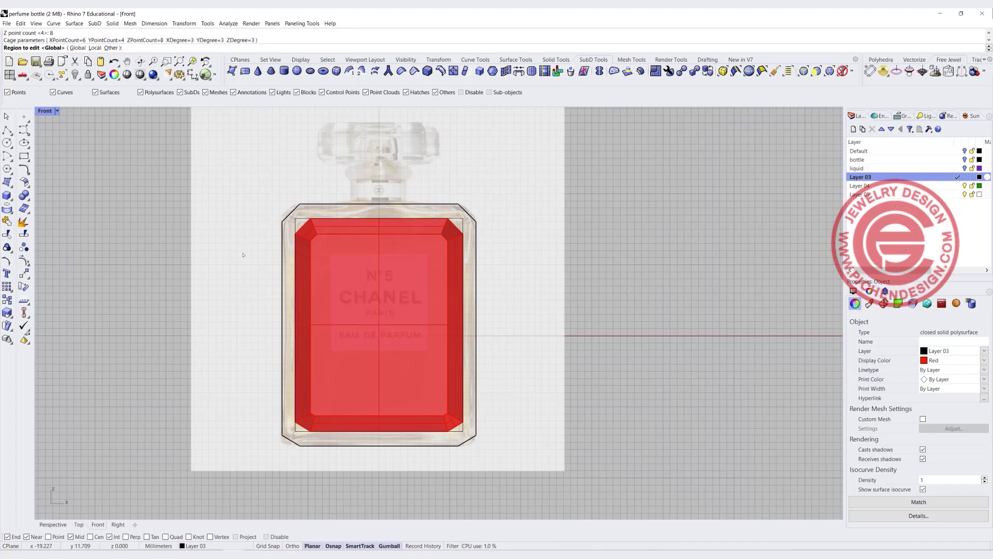
pyautogui.press('Return')
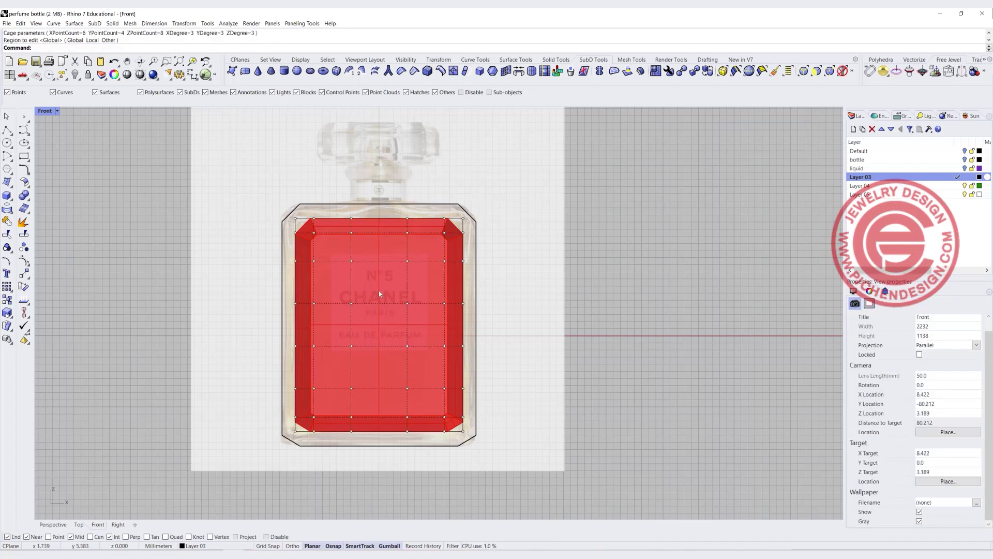
# - Return to the four-view layout and scale all cage points except the corner groups slightly inward in three directions to make the sides concave
pyautogui.doubleClick(42, 112)
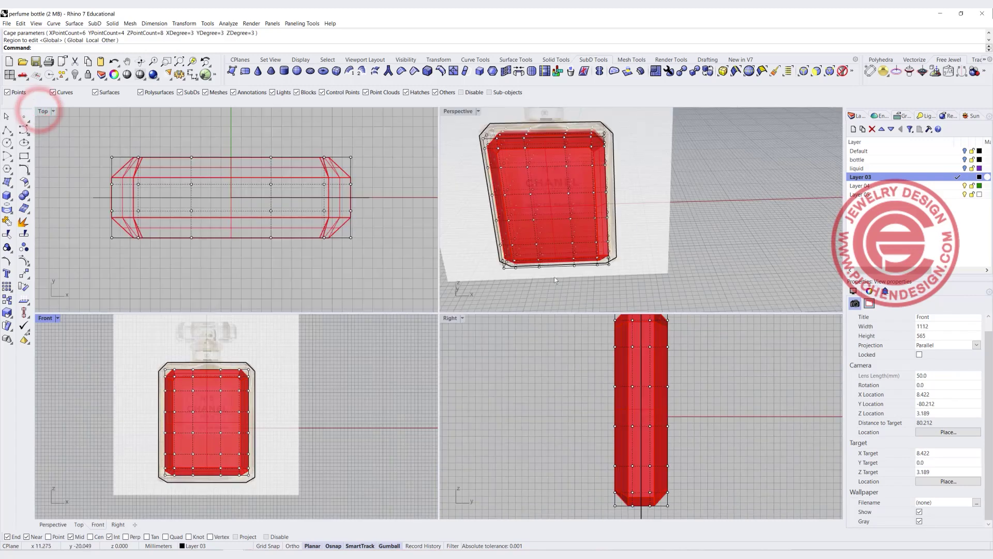
pyautogui.moveTo(148, 382); pyautogui.dragTo(316, 460)
pyautogui.keyDown('shift'); pyautogui.moveTo(188, 349); pyautogui.dragTo(230, 485); pyautogui.keyUp('shift')
pyautogui.moveTo(620, 226); pyautogui.dragTo(643, 194, button='right')
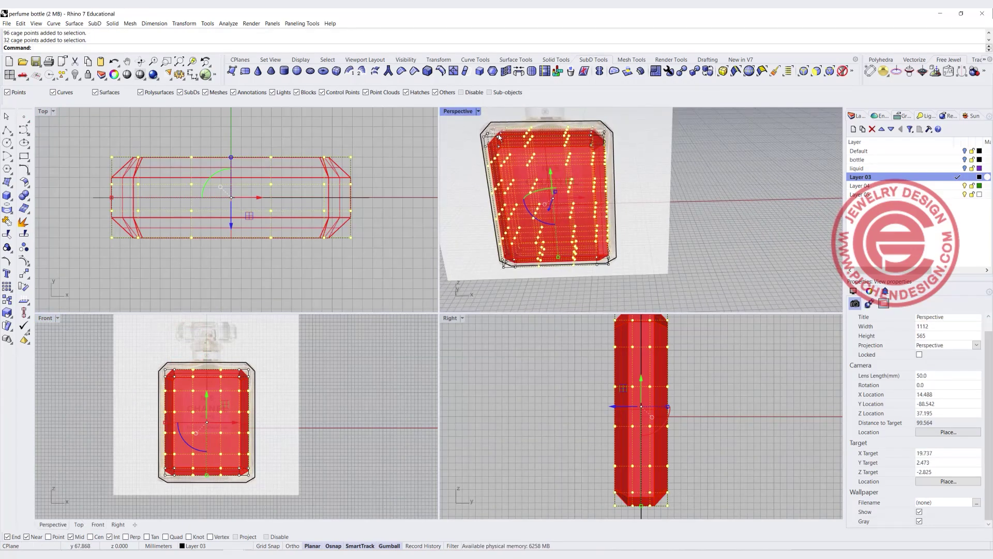
pyautogui.scroll(2, 500, 137)
pyautogui.scroll(2, 159, 426)
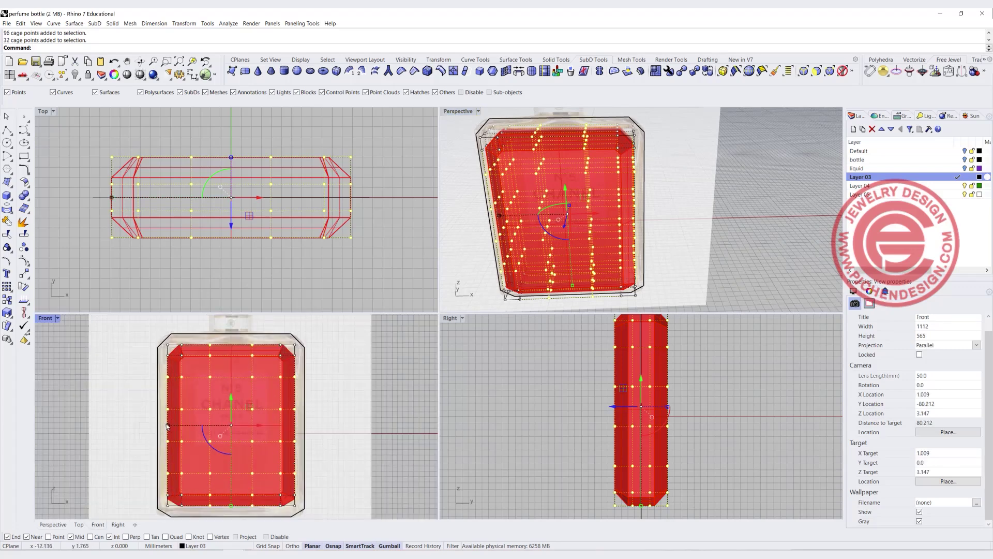
pyautogui.moveTo(167, 426); pyautogui.dragTo(173, 428)
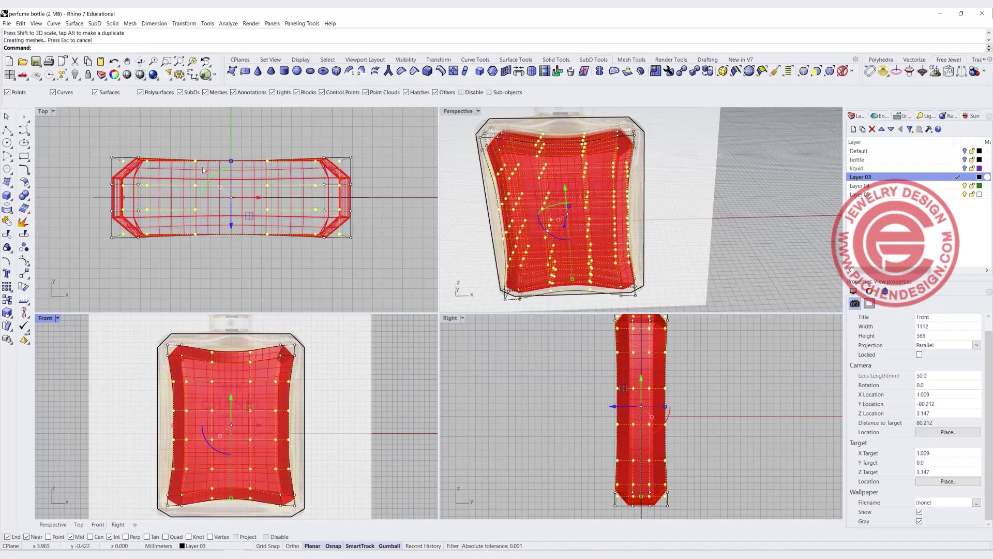
# - Scale the two central columns of cage points inward front-to-back in the Top view, and turn off the cage points
pyautogui.moveTo(184, 135); pyautogui.dragTo(283, 265)
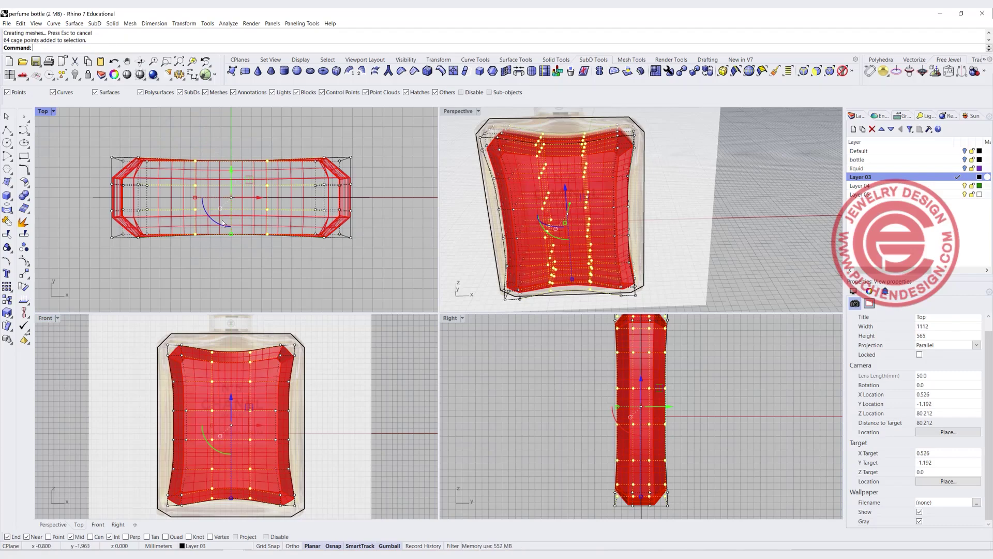
pyautogui.moveTo(233, 235); pyautogui.dragTo(233, 230)
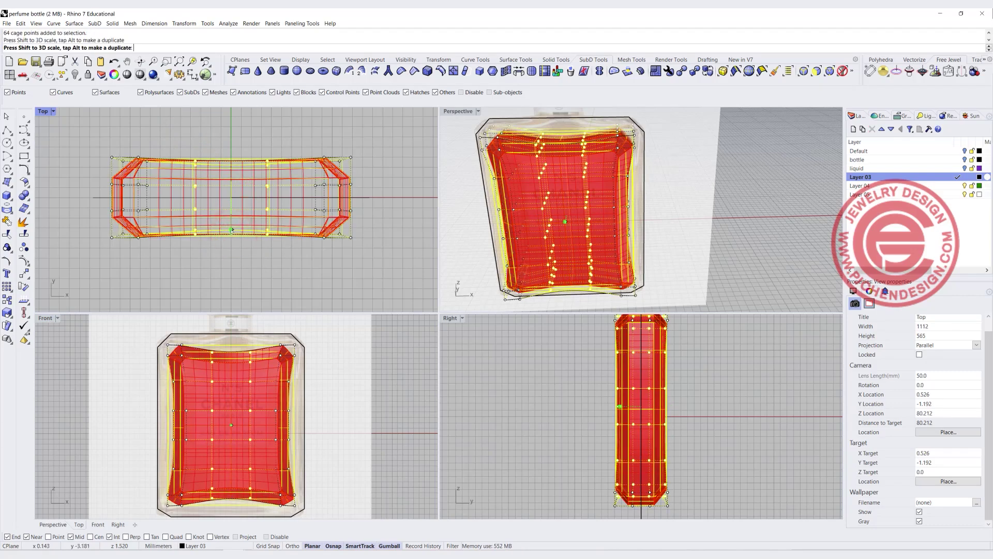
pyautogui.click(255, 271)
pyautogui.moveTo(604, 198); pyautogui.dragTo(675, 182, button='right')
pyautogui.press('Escape')
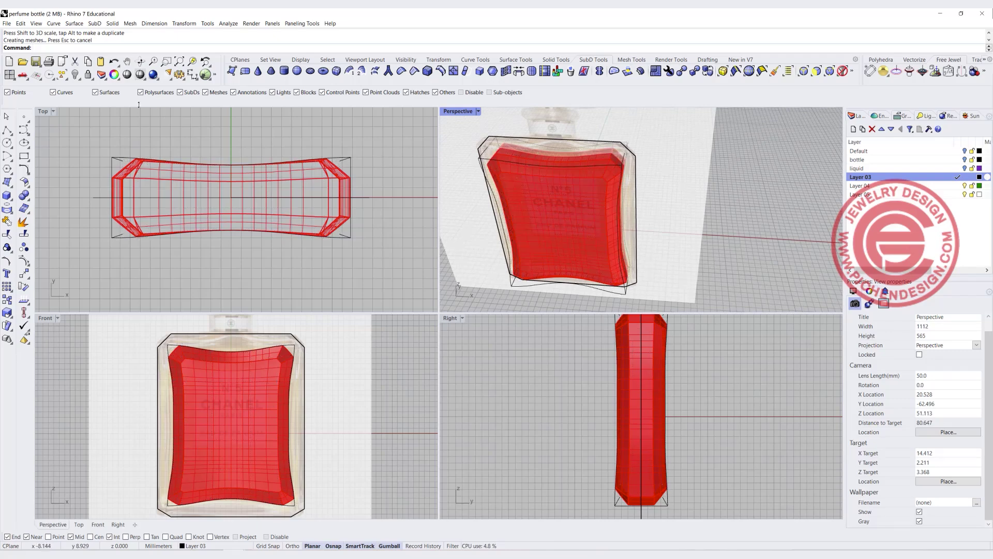
# - Show the hidden outer bottle solid again and examine how the concave red liquid solid fits inside it
pyautogui.click(75, 74)
pyautogui.click(414, 194)
pyautogui.moveTo(588, 218)
pyautogui.mouseDown(button='right')
pyautogui.moveTo(604, 193)
pyautogui.moveTo(512, 184)
pyautogui.moveTo(572, 207)
pyautogui.mouseUp(button='right')
pyautogui.scroll(5, 603, 194)
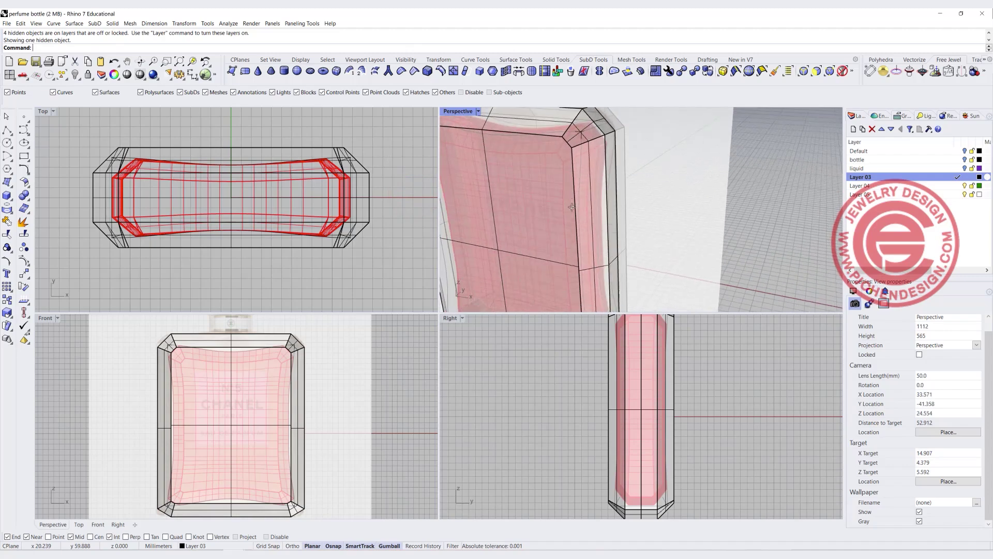
pyautogui.moveTo(471, 275); pyautogui.dragTo(556, 207, button='right')
pyautogui.scroll(-4, 569, 211)
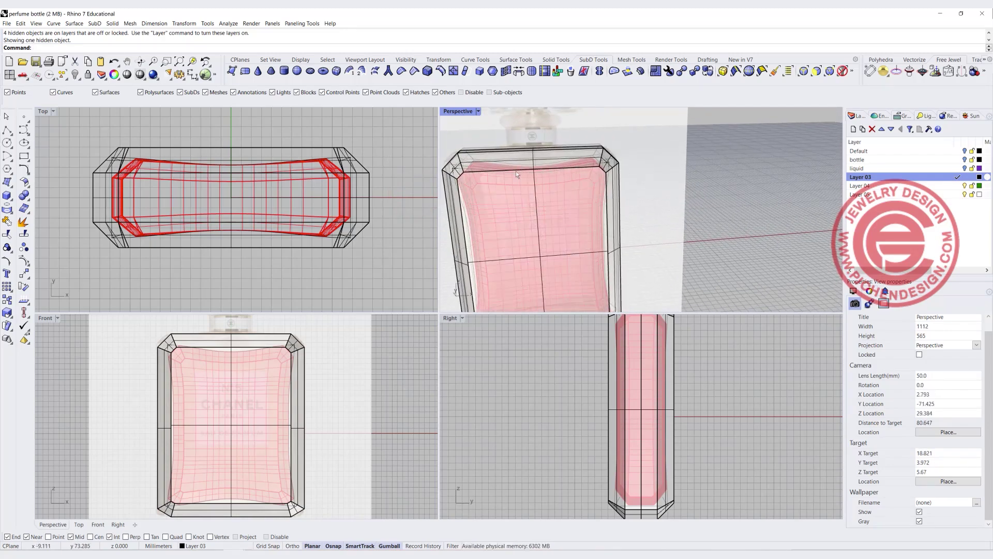
pyautogui.click(572, 155)
pyautogui.click(689, 207)
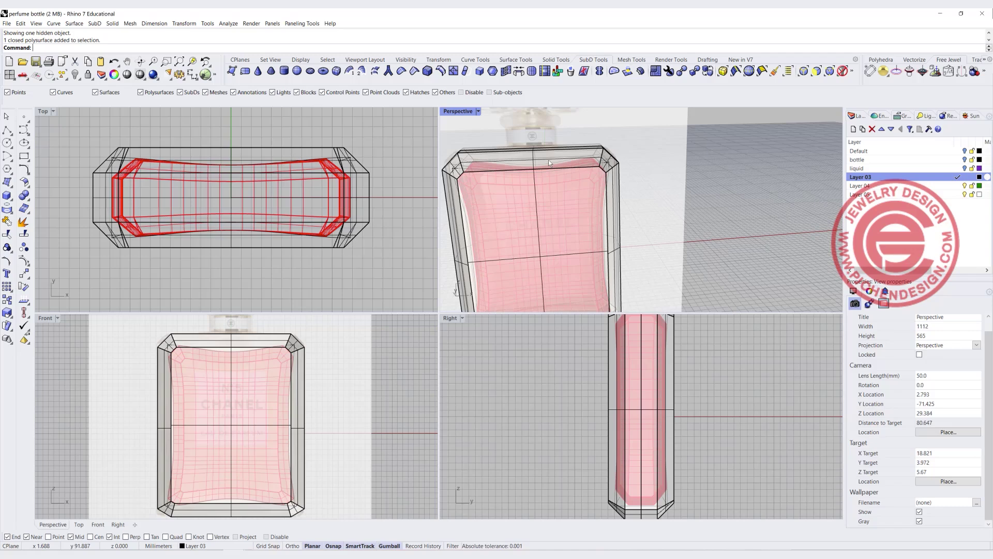
pyautogui.moveTo(533, 152); pyautogui.dragTo(519, 172, button='right')
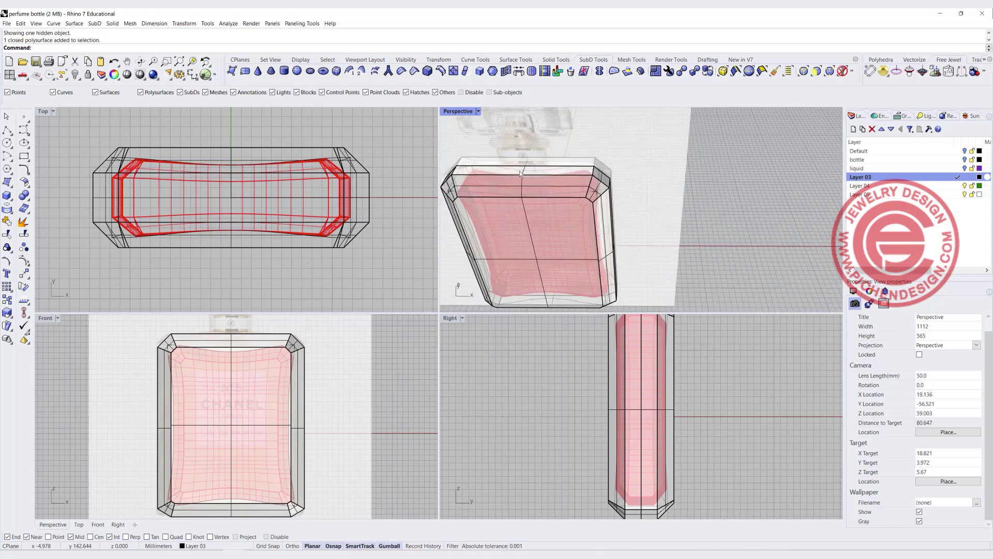
pyautogui.scroll(-4, 270, 347)
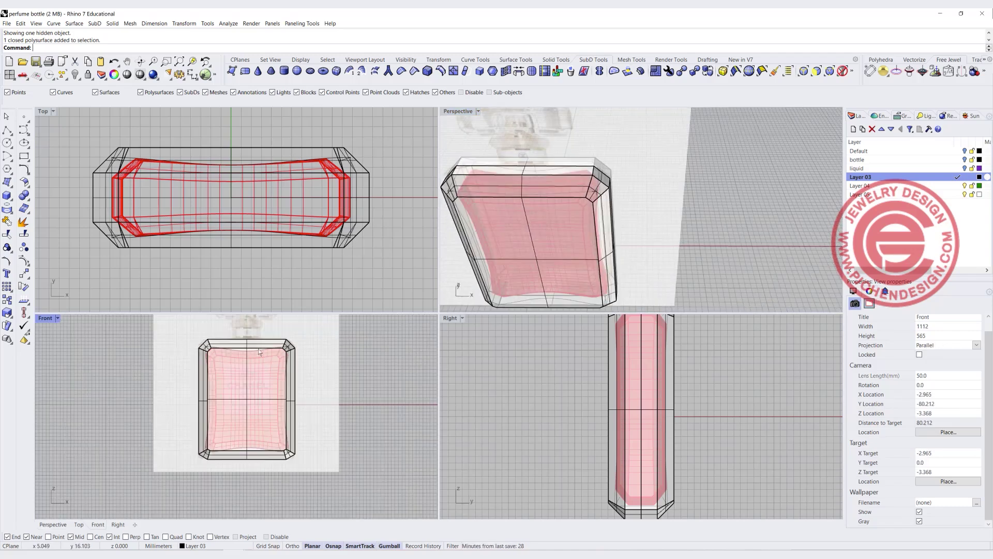
pyautogui.moveTo(242, 343); pyautogui.dragTo(225, 387, button='right')
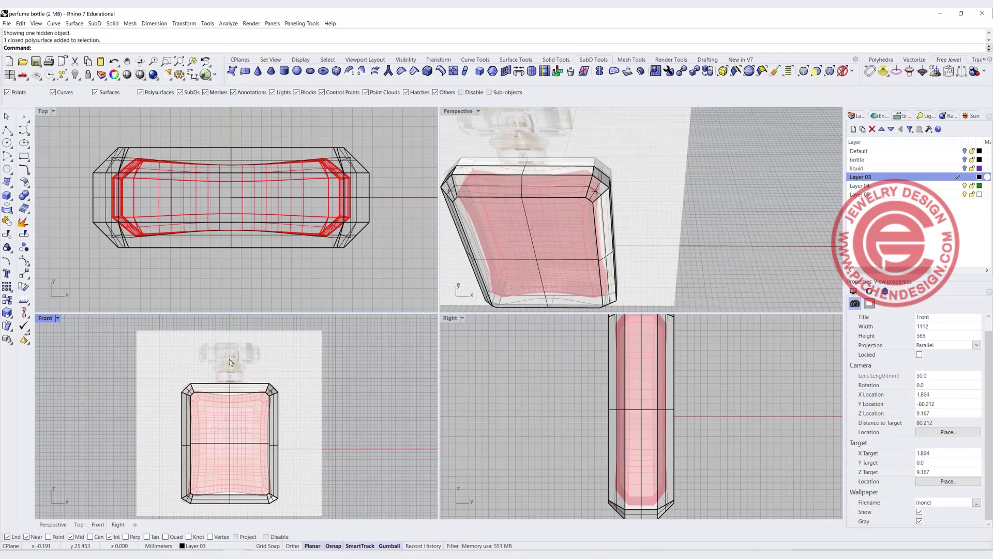
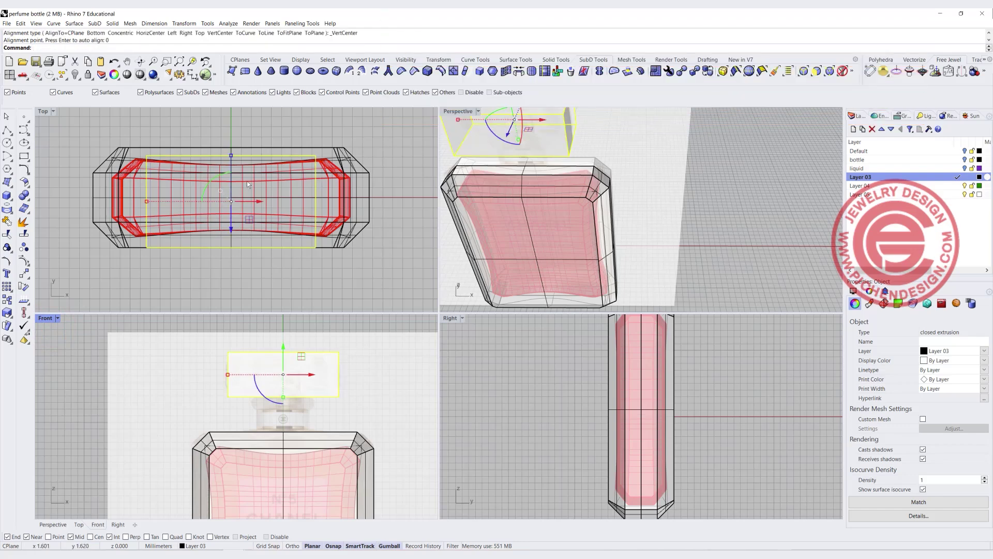
# - Align the cap box concentrically to the origin in the Top view, using 0 as the alignment point
pyautogui.click(42, 110)
pyautogui.click(25, 314)
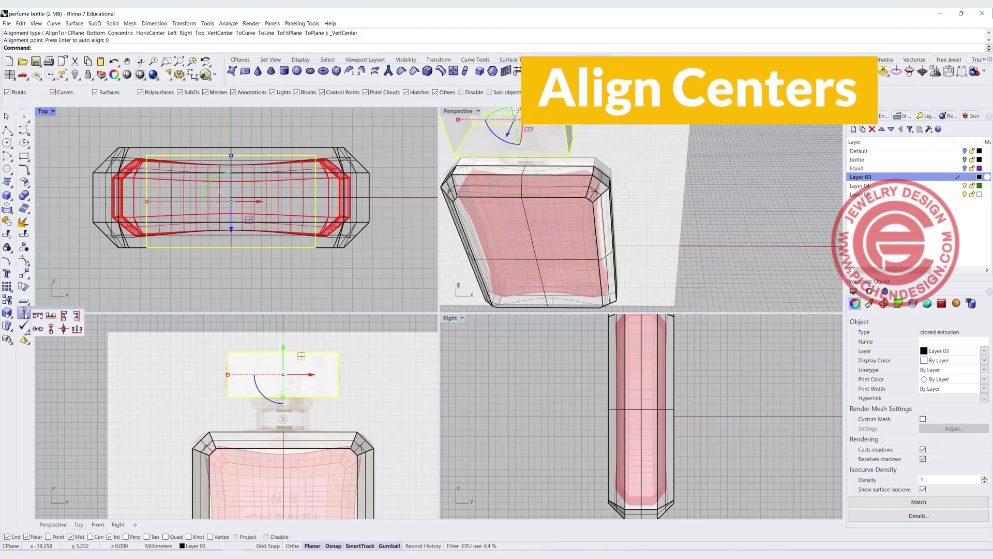
pyautogui.click(62, 330)
pyautogui.write('0')
pyautogui.press('Return')
pyautogui.click(327, 292)
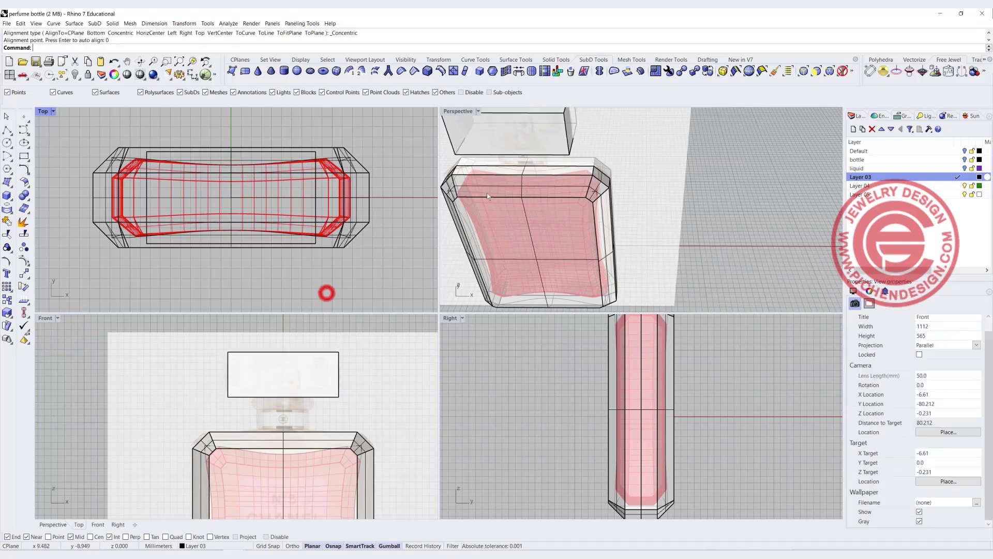
# - Chamfer all edges of the cap box with a chamfer distance of 2
pyautogui.scroll(-3, 549, 223)
pyautogui.moveTo(548, 228); pyautogui.dragTo(531, 199, button='right')
pyautogui.scroll(4, 292, 379)
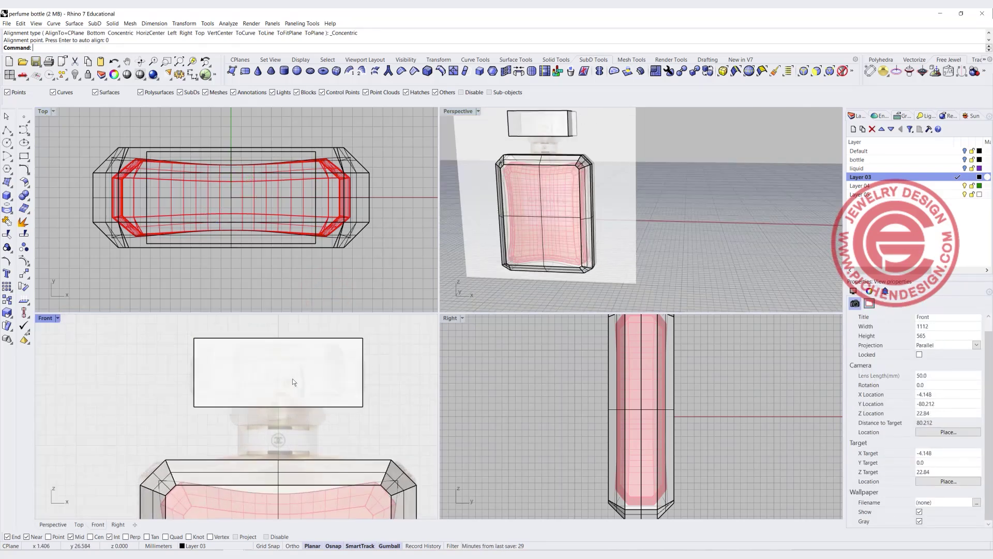
pyautogui.click(332, 349)
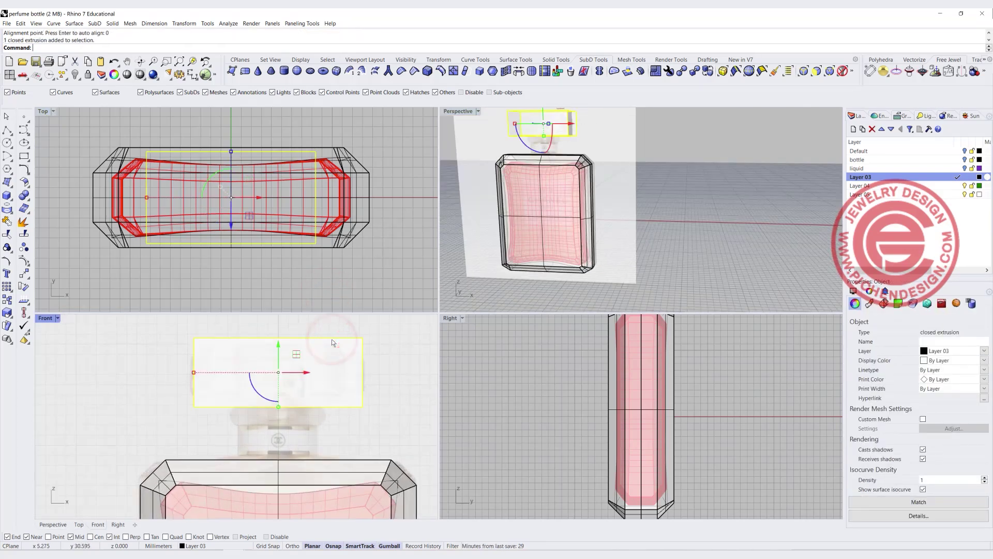
pyautogui.click(24, 200)
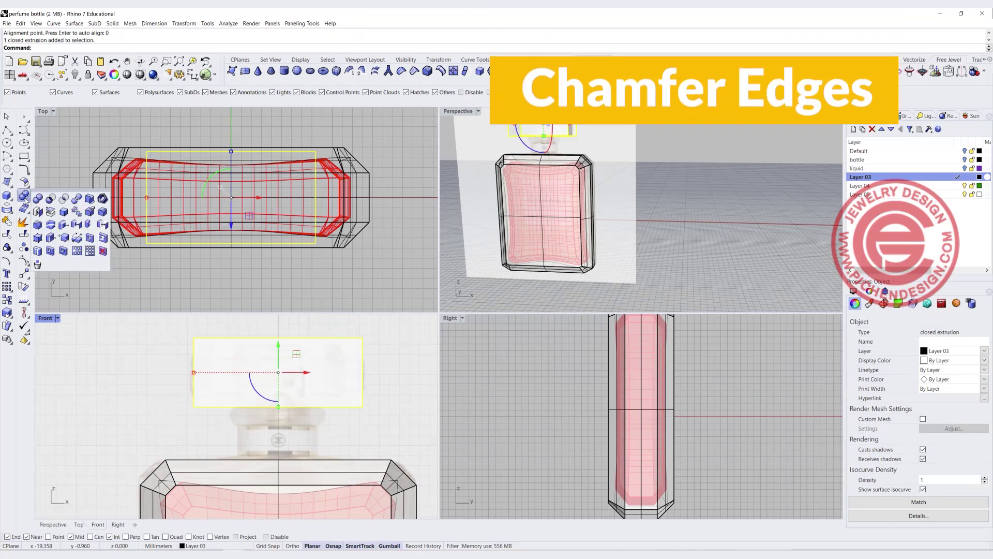
pyautogui.click(39, 227)
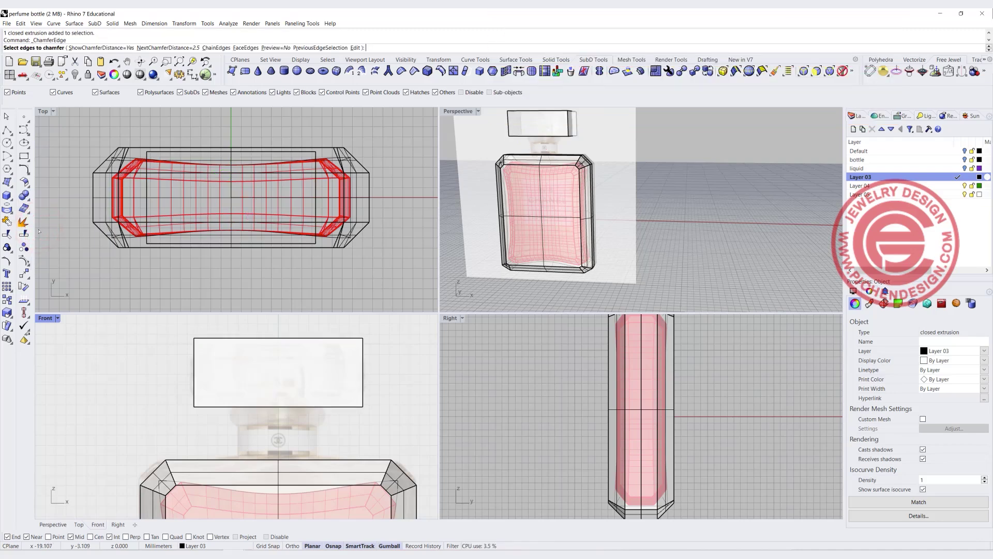
pyautogui.write('2')
pyautogui.press('Return')
pyautogui.moveTo(166, 330); pyautogui.dragTo(391, 414)
pyautogui.press('Return')
pyautogui.press('Return')
pyautogui.moveTo(650, 135); pyautogui.dragTo(536, 174, button='right')
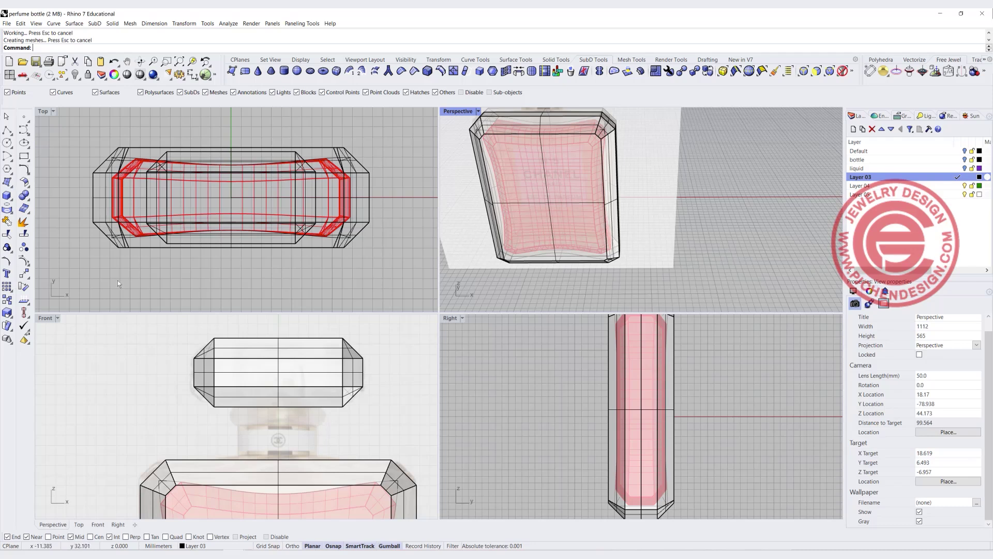
# - Create a vertical solid cylinder for the neck, centred on the origin in the Top view, rising from the bottle's top into the cap
pyautogui.click(7, 195)
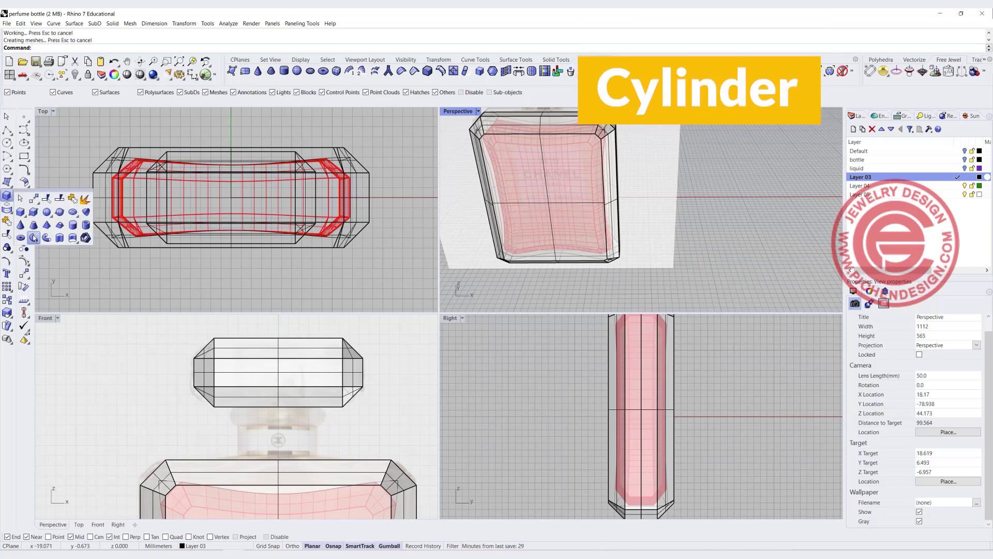
pyautogui.click(73, 226)
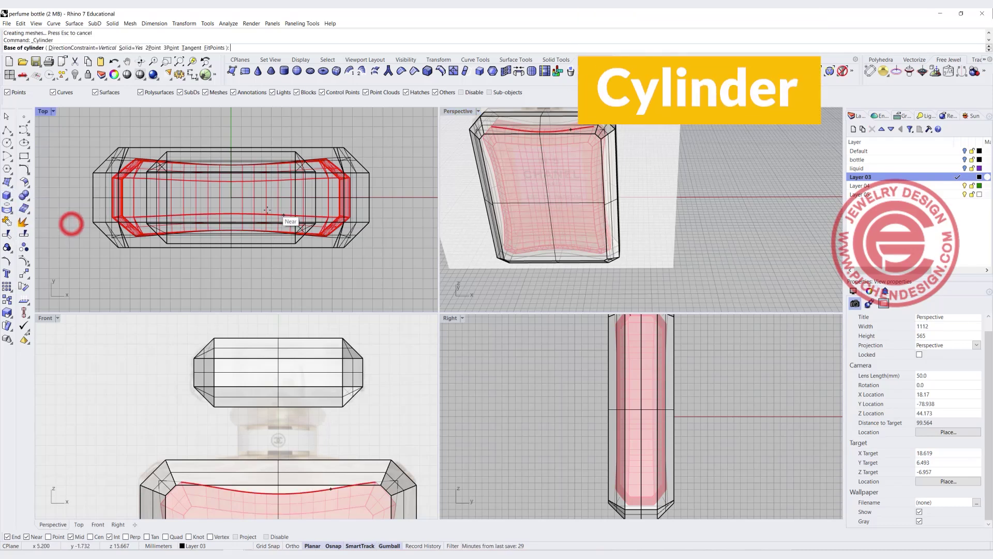
pyautogui.click(232, 197)
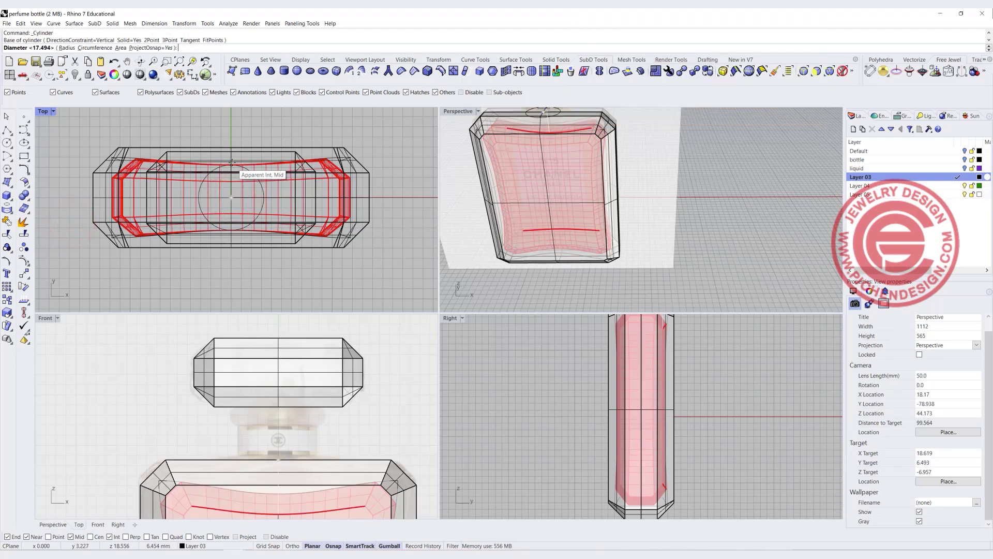
pyautogui.scroll(3, 231, 166)
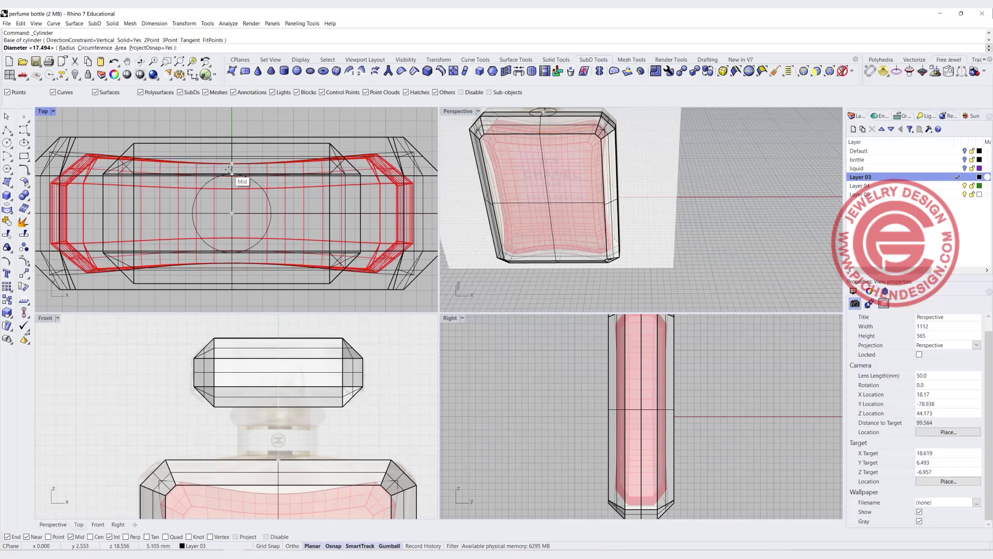
pyautogui.click(230, 166)
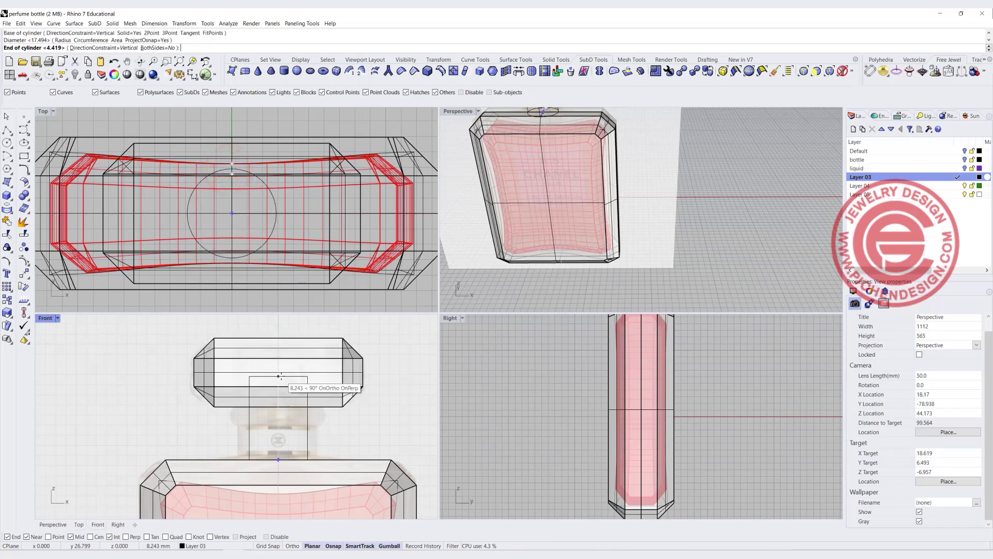
pyautogui.click(280, 376)
# - Lower the neck cylinder and shorten it vertically so its ends only slightly overlap the bottle's top and the cap's underside
pyautogui.click(309, 424)
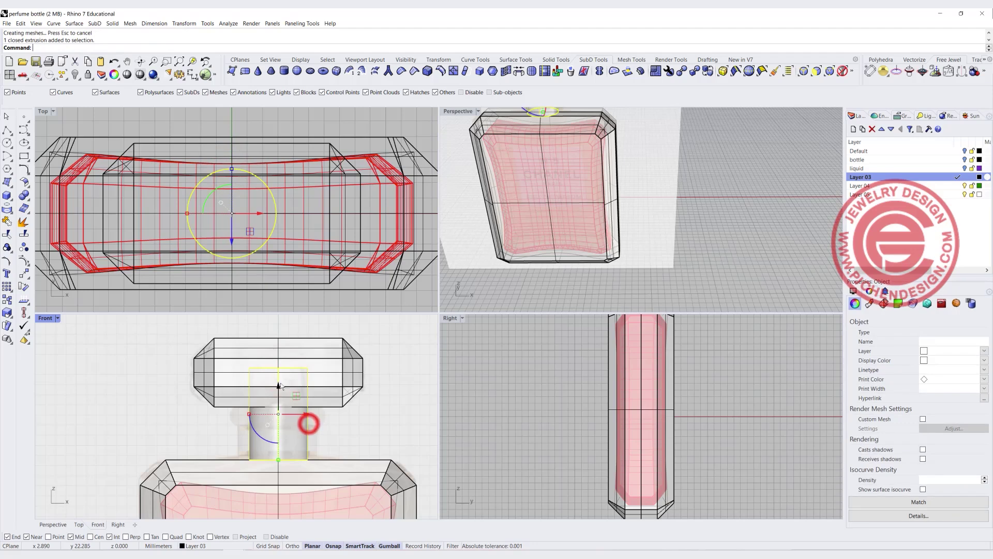
pyautogui.moveTo(280, 385); pyautogui.dragTo(272, 411)
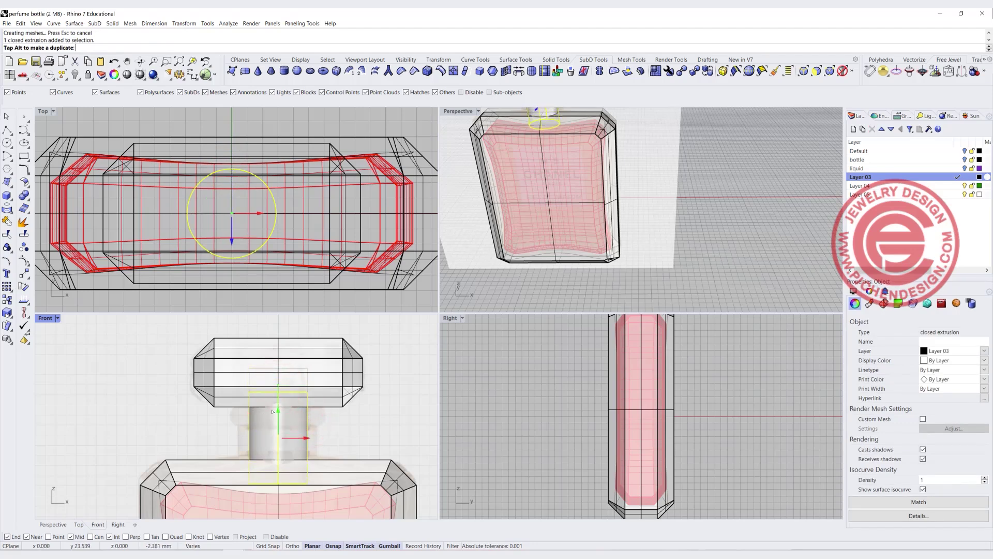
pyautogui.moveTo(271, 416); pyautogui.dragTo(271, 417)
pyautogui.moveTo(278, 489); pyautogui.dragTo(278, 477)
pyautogui.moveTo(278, 415); pyautogui.dragTo(278, 405)
pyautogui.click(364, 437)
pyautogui.click(284, 424)
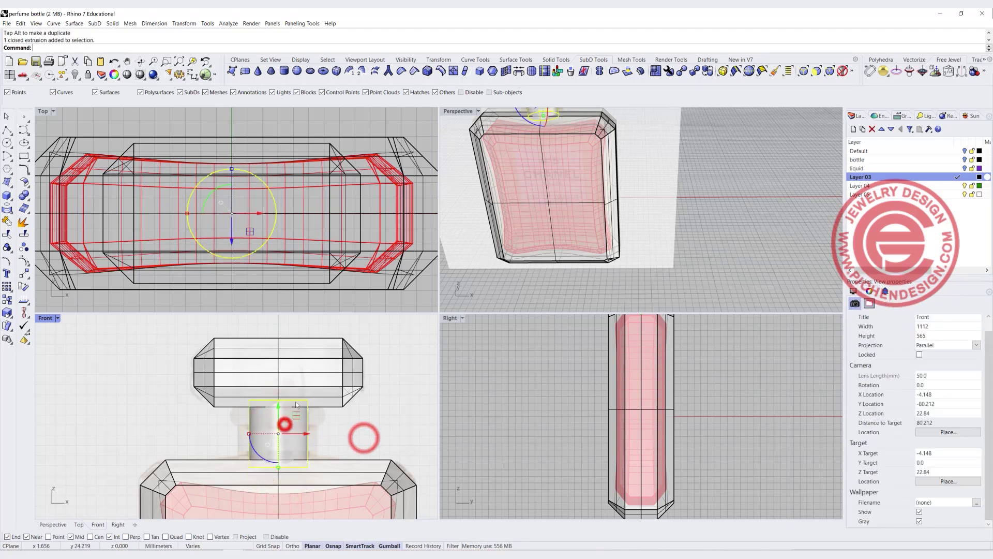
pyautogui.keyDown('shift'); pyautogui.click(305, 374); pyautogui.keyUp('shift')
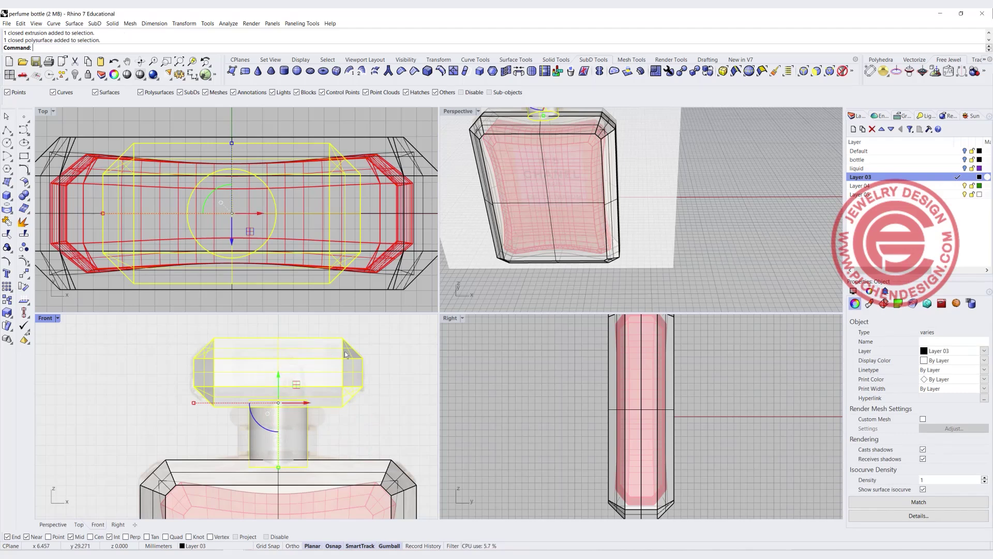
pyautogui.click(338, 441)
# - Make a slightly larger scaled duplicate of the neck cylinder around the original, adjusting its size to the reference picture
pyautogui.click(284, 431)
pyautogui.moveTo(250, 435); pyautogui.dragTo(237, 433)
pyautogui.scroll(-2, 276, 356)
pyautogui.moveTo(169, 213); pyautogui.dragTo(177, 215)
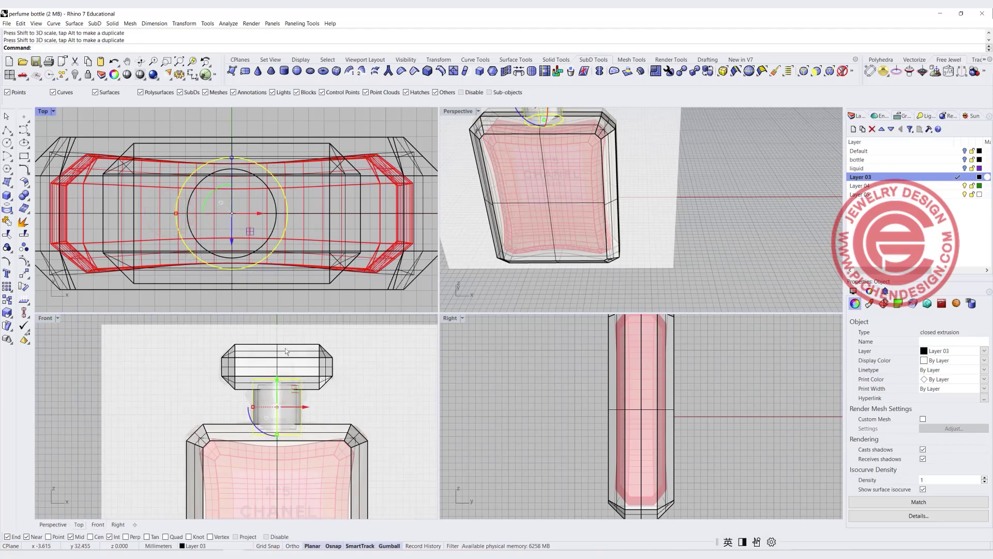
pyautogui.moveTo(175, 212); pyautogui.dragTo(181, 217)
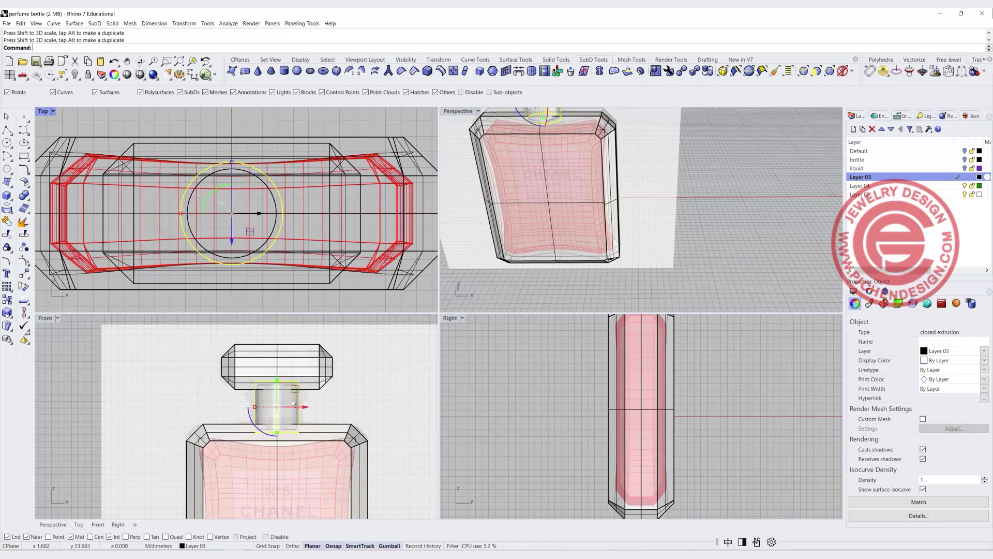
pyautogui.click(361, 409)
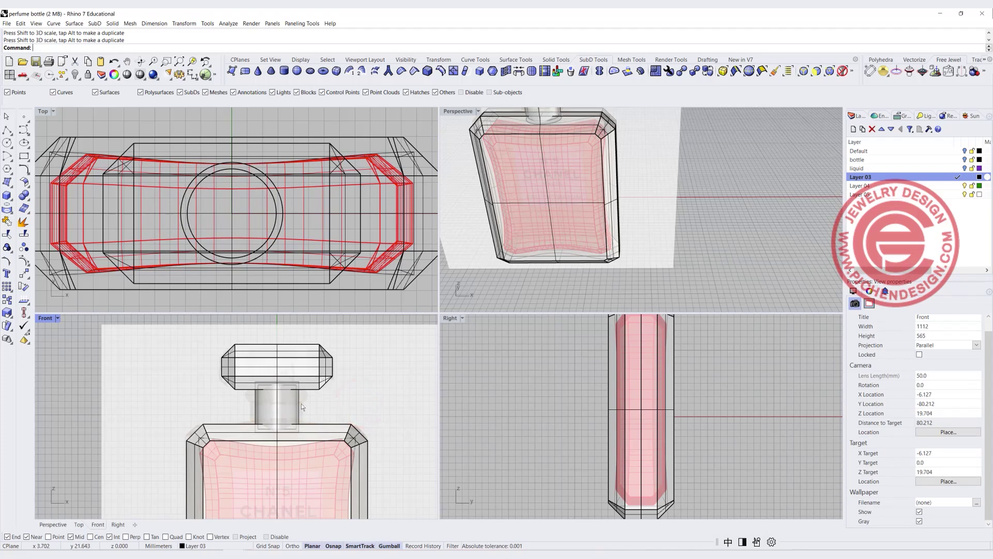
pyautogui.click(302, 405)
pyautogui.scroll(4, 278, 408)
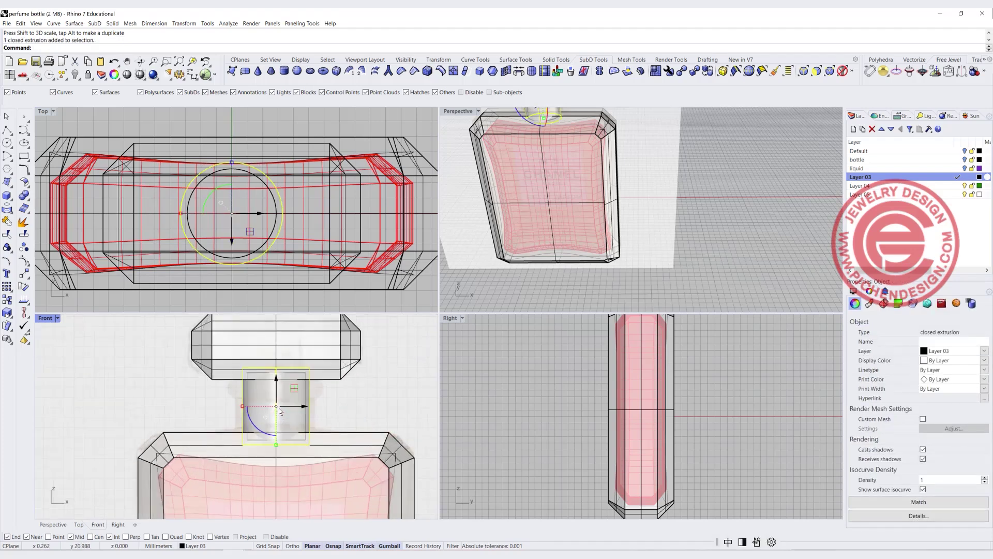
pyautogui.scroll(2, 274, 439)
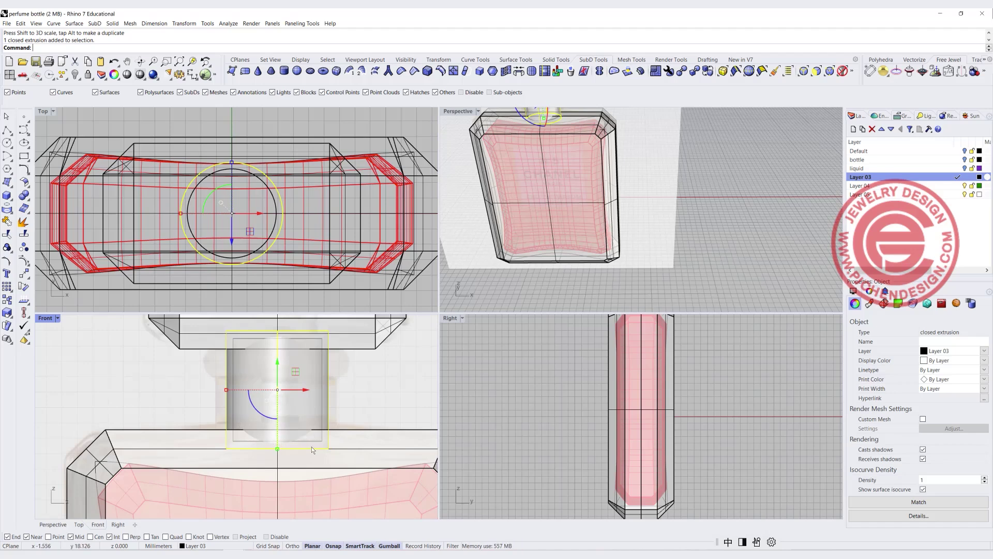
pyautogui.scroll(-3, 301, 433)
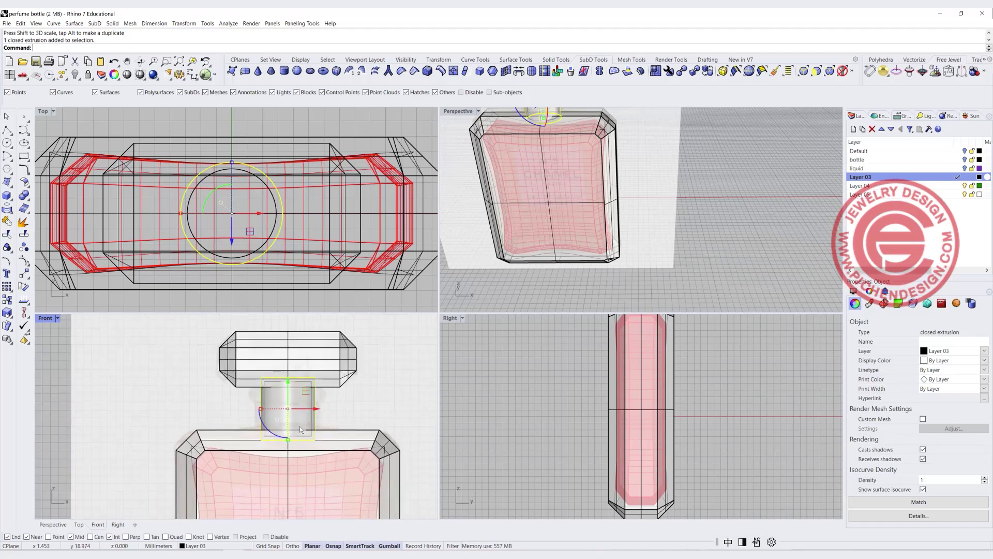
pyautogui.click(371, 400)
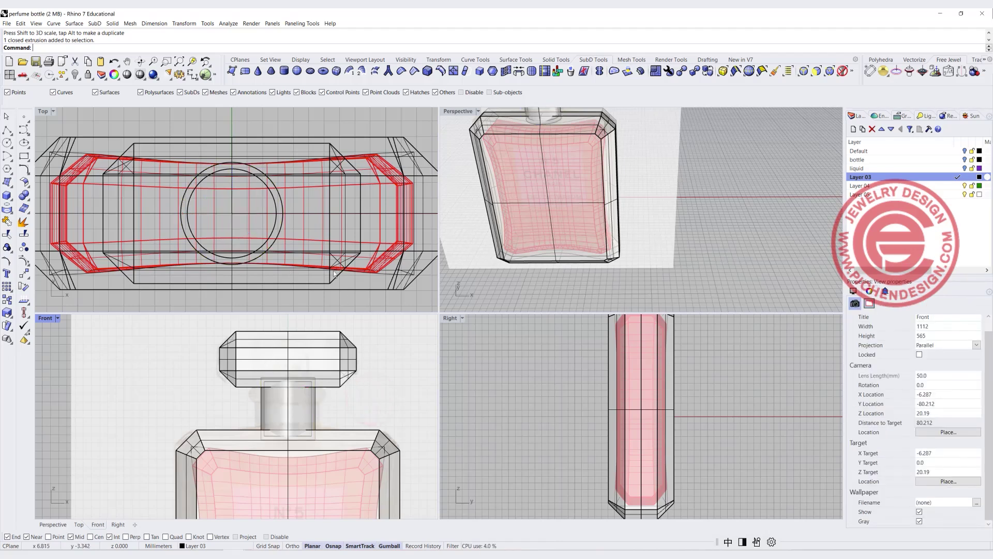
# - Select the outer bottle and the inner liquid solids and scale them slightly thicker front-to-back in the Top view
pyautogui.click(346, 284)
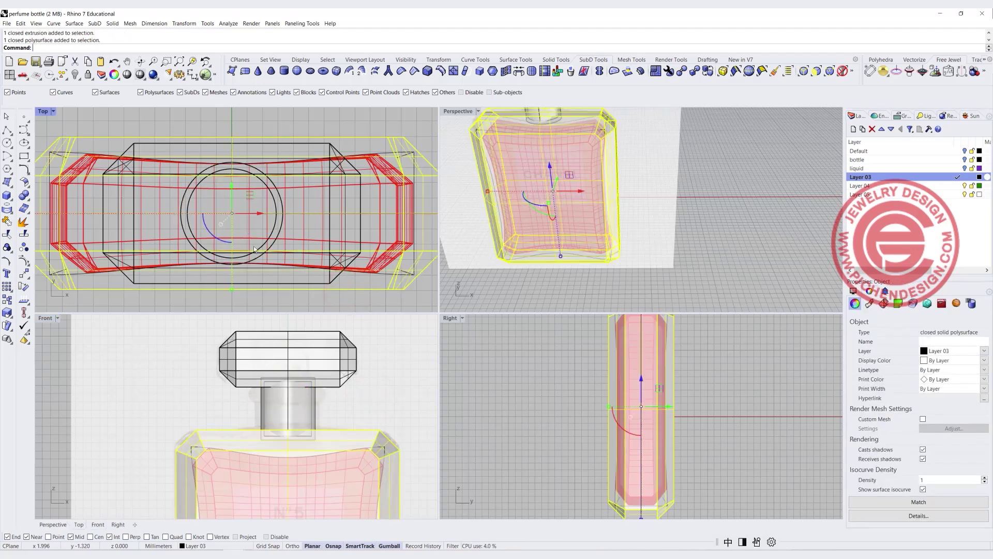
pyautogui.scroll(-3, 252, 247)
pyautogui.click(285, 265)
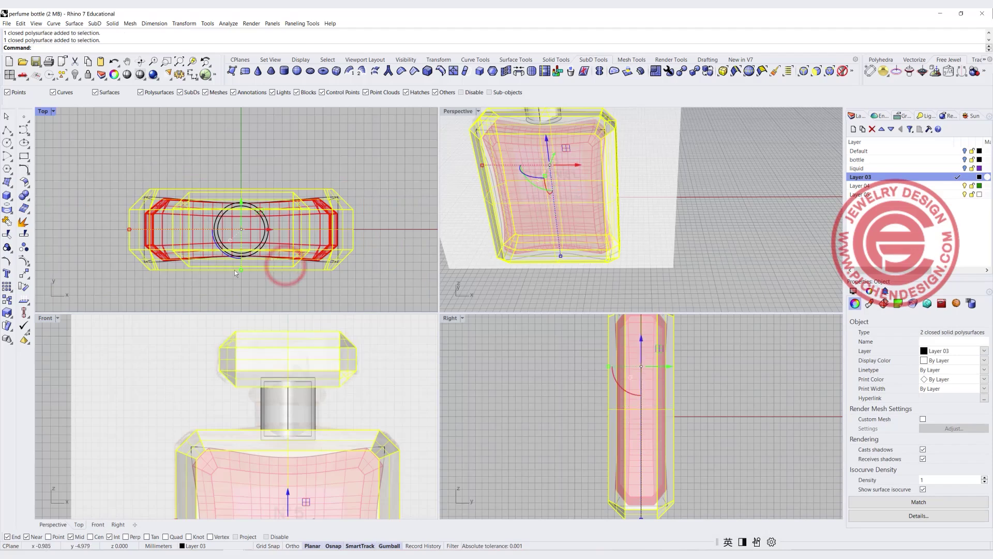
pyautogui.click(302, 286)
pyautogui.click(318, 270)
pyautogui.keyDown('shift'); pyautogui.click(321, 255); pyautogui.keyUp('shift')
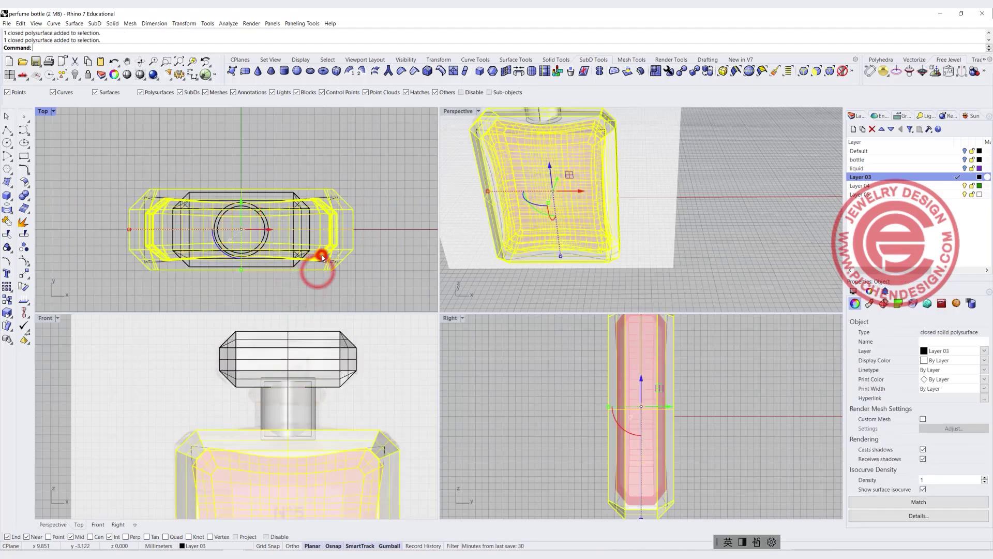
pyautogui.moveTo(241, 270); pyautogui.dragTo(241, 275)
pyautogui.click(494, 303)
pyautogui.click(417, 284)
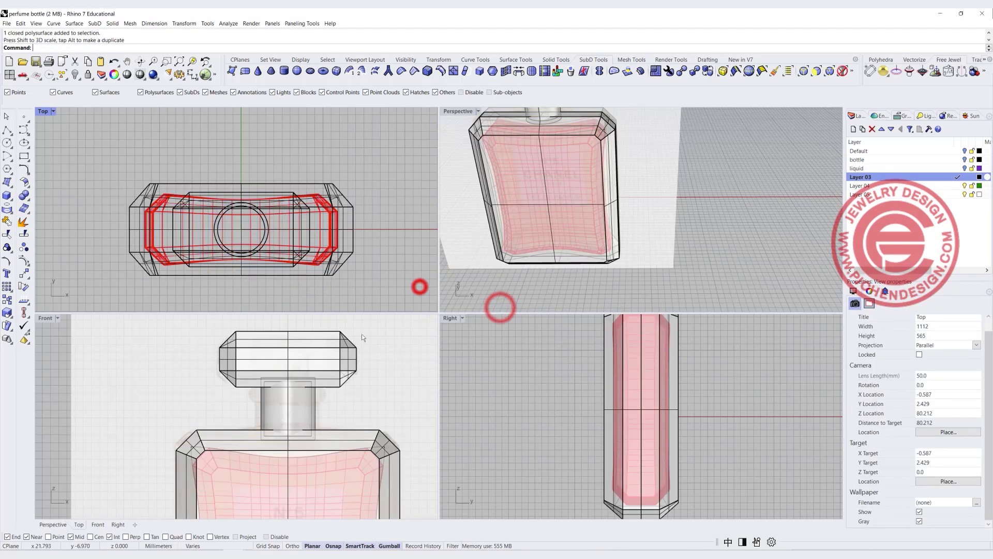
# - Switch the Perspective view to Rendered display and examine where the larger neck cylinder meets the bottle's top
pyautogui.scroll(2, 290, 432)
pyautogui.scroll(4, 297, 284)
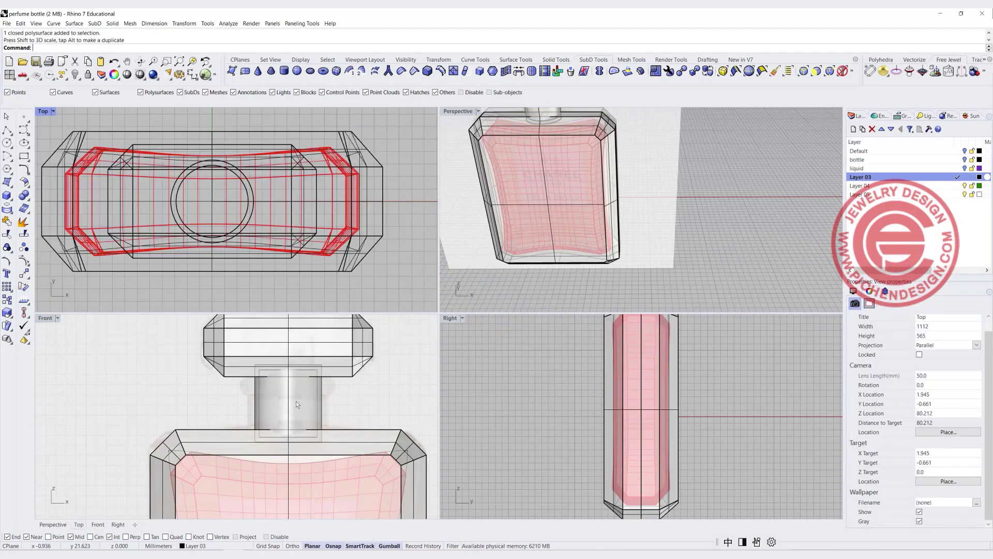
pyautogui.click(323, 394)
pyautogui.scroll(4, 284, 432)
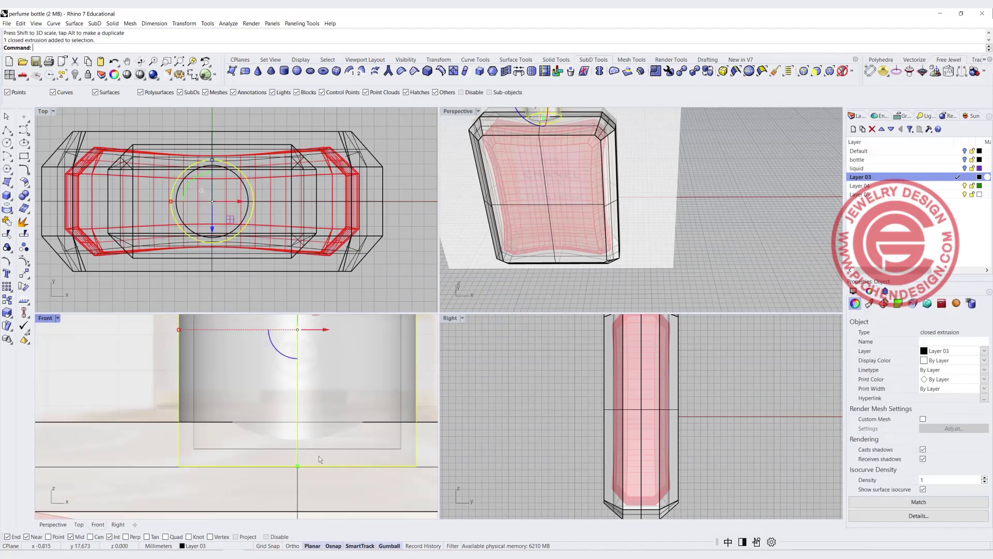
pyautogui.click(705, 215)
pyautogui.moveTo(706, 215); pyautogui.dragTo(491, 137, button='right')
pyautogui.click(479, 111)
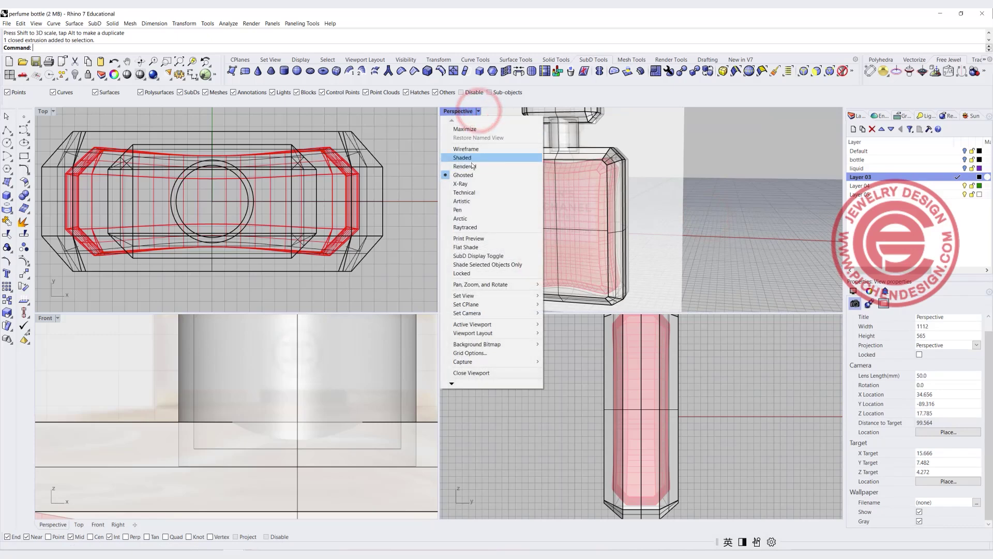
pyautogui.click(472, 163)
pyautogui.scroll(5, 555, 148)
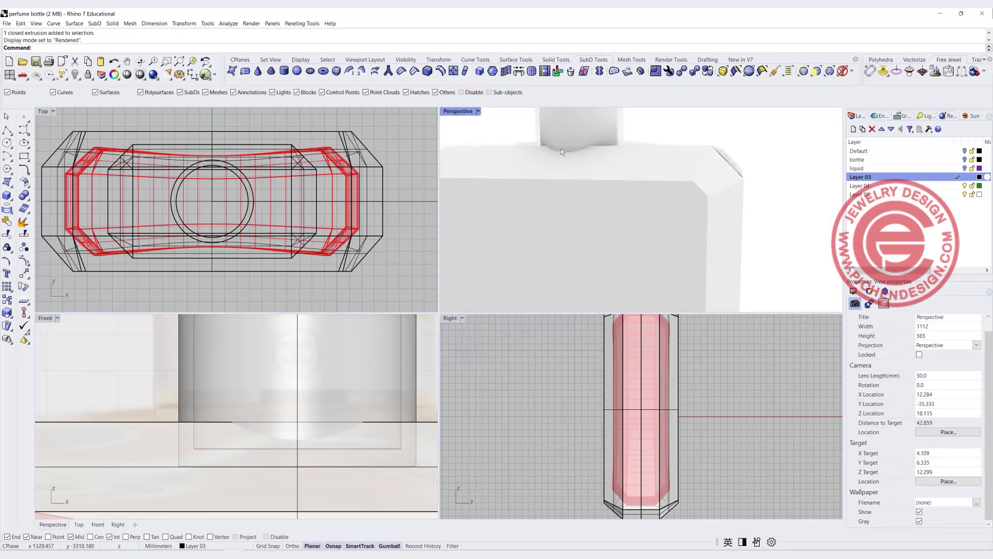
# - Scale the bottle and liquid solids further front-to-back in the Top view so the neck's base fits within the bottle's flat top
pyautogui.click(302, 272)
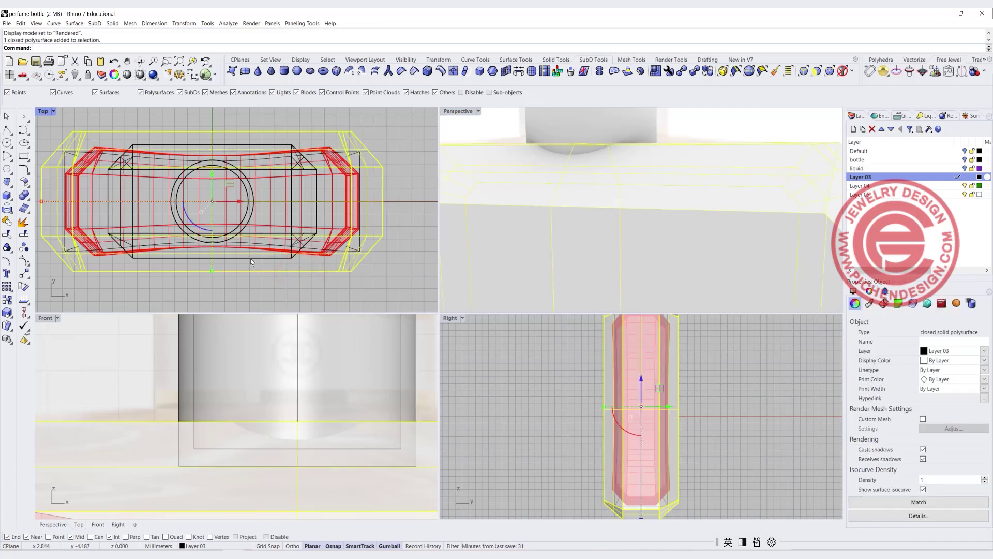
pyautogui.keyDown('shift'); pyautogui.click(340, 244); pyautogui.keyUp('shift')
pyautogui.moveTo(212, 270); pyautogui.dragTo(213, 284)
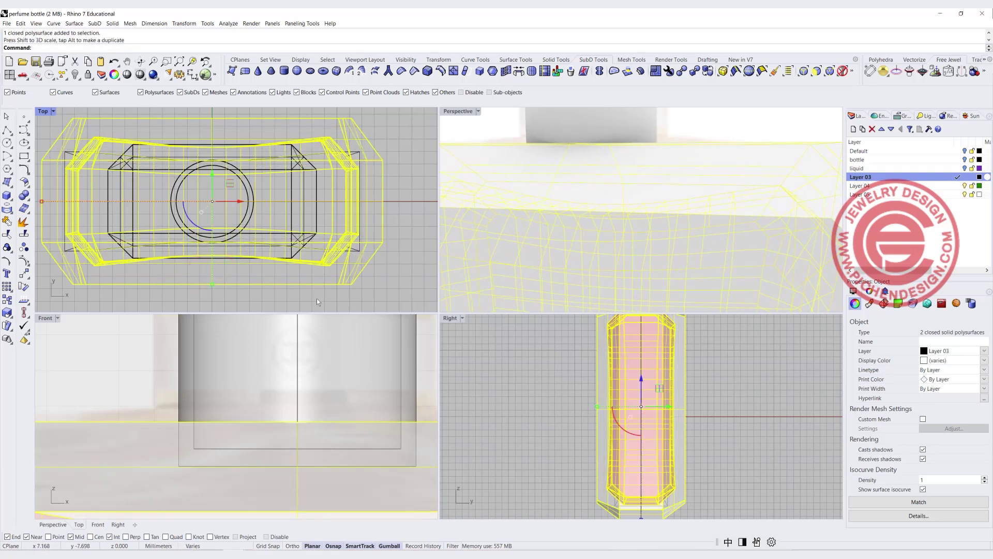
pyautogui.click(394, 300)
pyautogui.scroll(-3, 569, 176)
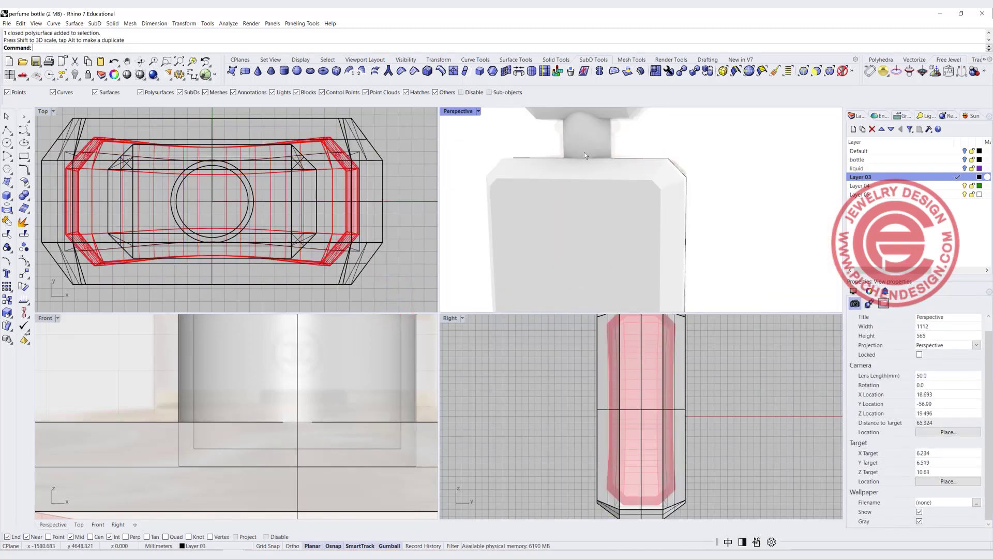
# - Scale the outer neck cylinder slightly smaller in the Top view so it fits within the bottle's flat top
pyautogui.moveTo(585, 156); pyautogui.dragTo(492, 171, button='right')
pyautogui.scroll(6, 291, 200)
pyautogui.click(207, 164)
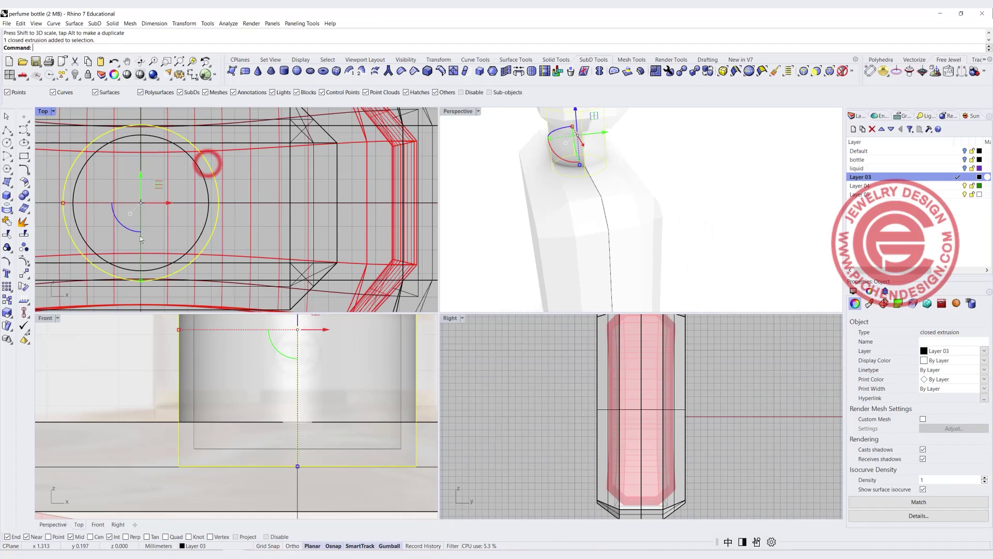
pyautogui.keyDown('shift'); pyautogui.moveTo(141, 281); pyautogui.dragTo(141, 277); pyautogui.keyUp('shift')
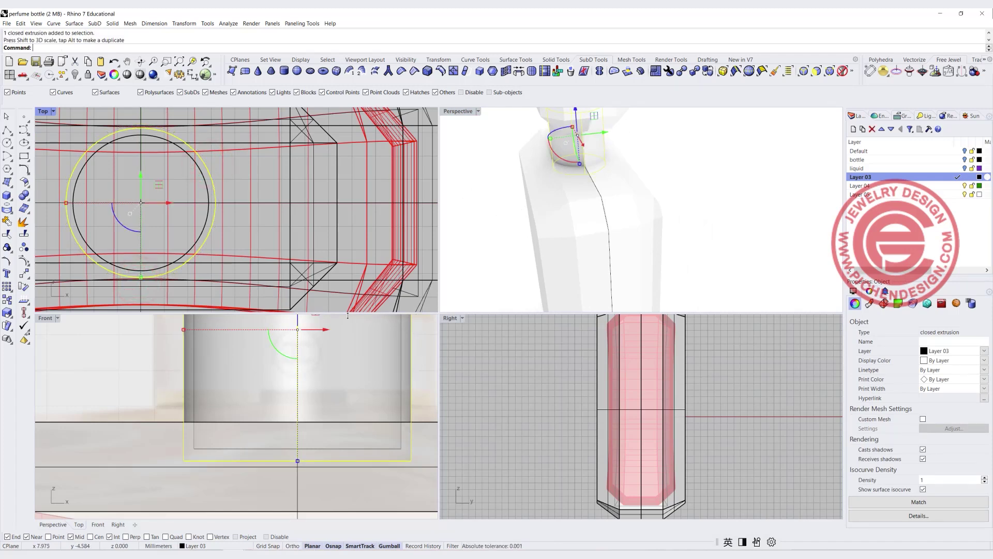
pyautogui.click(417, 356)
pyautogui.scroll(-3, 414, 355)
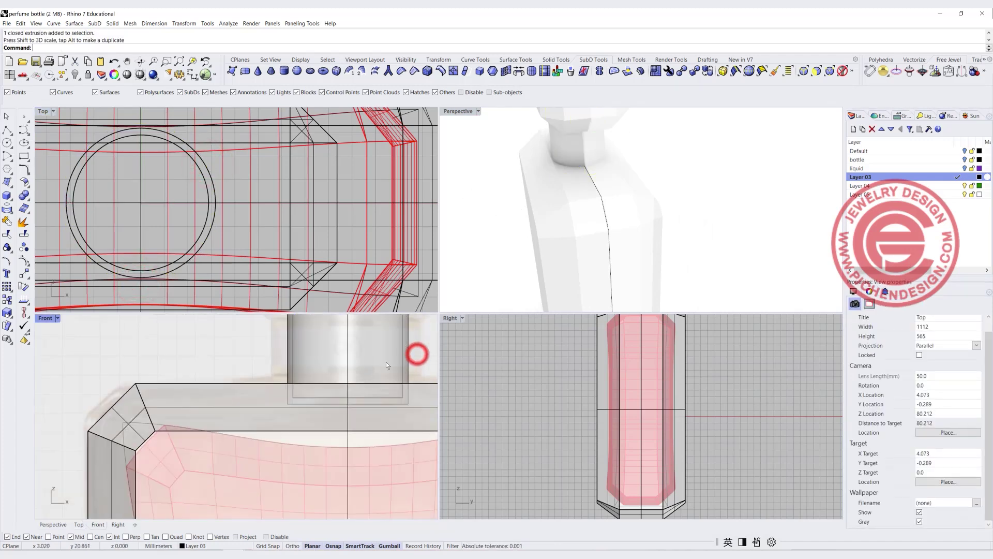
# - Scale the inner neck cylinder down in the Top view for a thicker neck wall, and adjust its length in the Front view
pyautogui.click(209, 217)
pyautogui.keyDown('shift'); pyautogui.moveTo(73, 203); pyautogui.dragTo(88, 203); pyautogui.keyUp('shift')
pyautogui.scroll(-3, 332, 386)
pyautogui.moveTo(332, 386); pyautogui.dragTo(288, 419, button='right')
pyautogui.moveTo(277, 439); pyautogui.dragTo(278, 444)
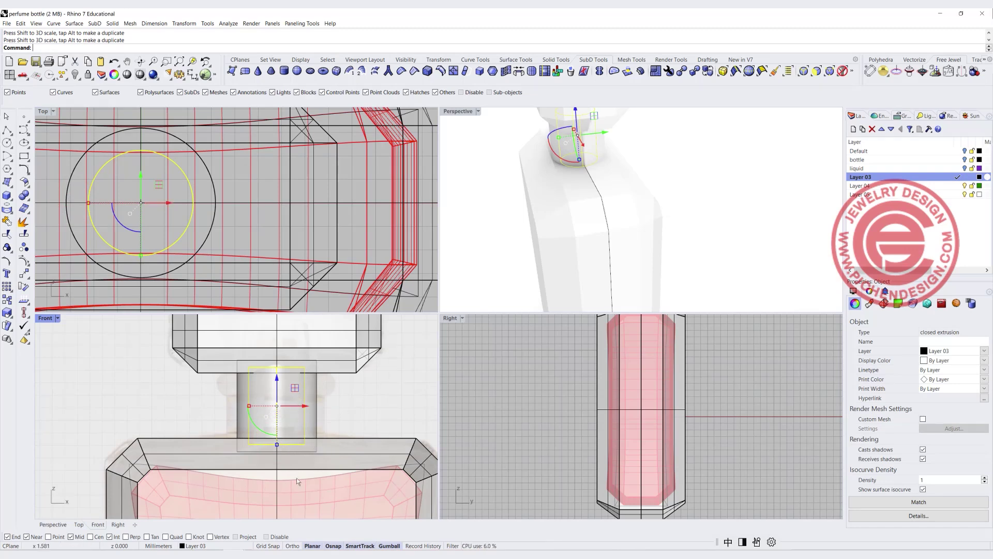
pyautogui.click(318, 398)
pyautogui.scroll(-3, 318, 407)
# - Stretch the inner neck cylinder lengthwise and move it down so it reaches from the cap into the liquid solid
pyautogui.click(302, 397)
pyautogui.scroll(3, 302, 397)
pyautogui.moveTo(296, 401); pyautogui.dragTo(296, 437)
pyautogui.moveTo(297, 346); pyautogui.dragTo(294, 379)
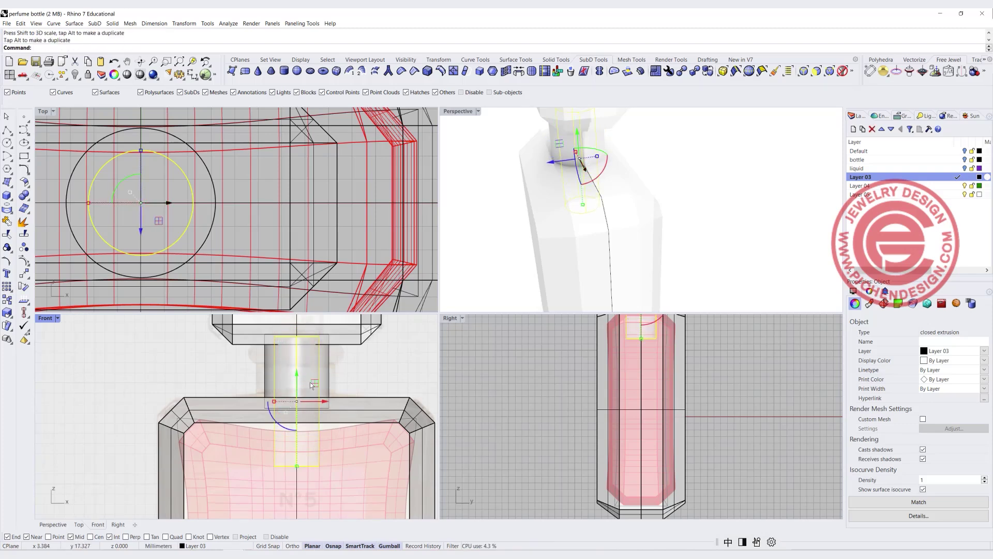
# - Duplicate the inner neck cylinder in place and hide one copy as a spare
pyautogui.hotkey('ctrl', 'c')
pyautogui.hotkey('ctrl', 'v')
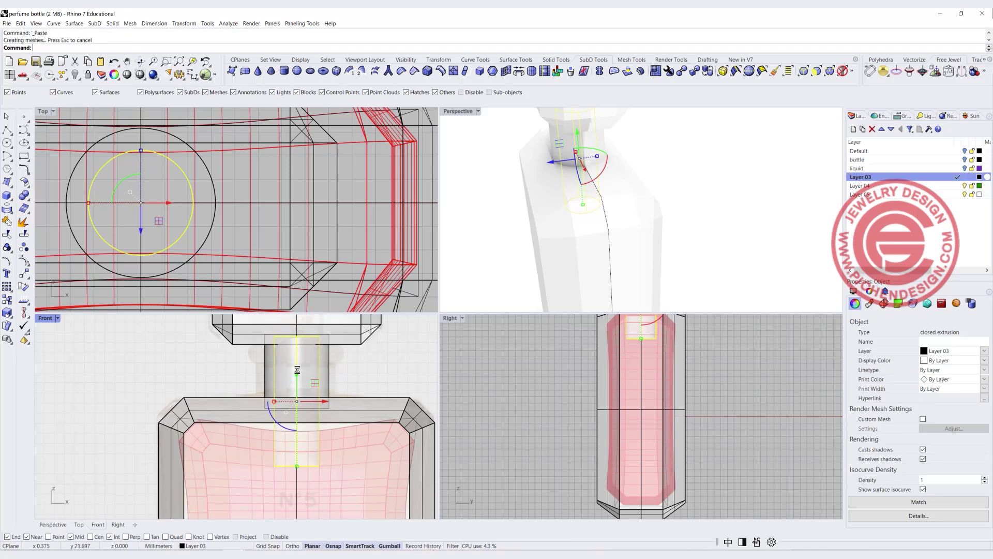
pyautogui.click(70, 76)
pyautogui.click(320, 354)
pyautogui.click(345, 331)
pyautogui.click(344, 380)
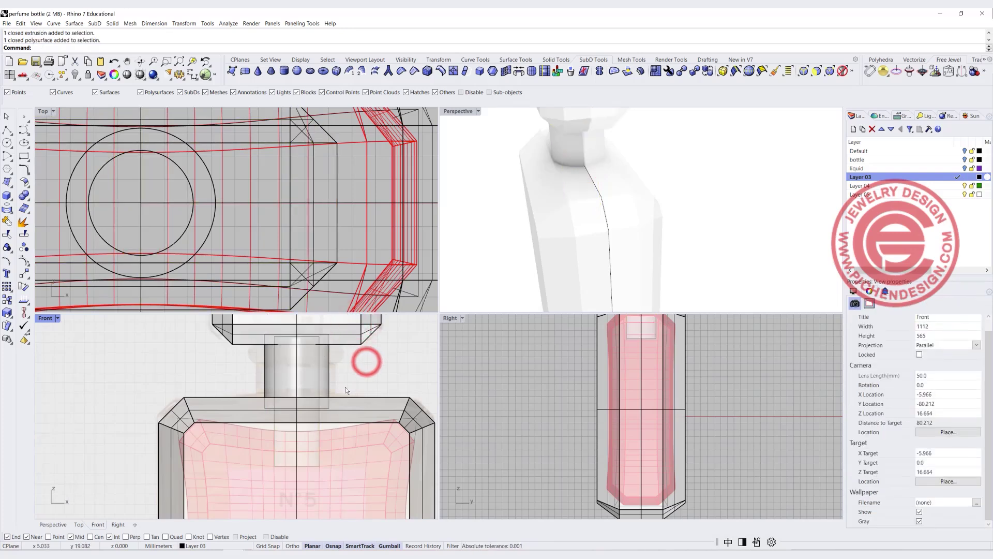
# - Trim off the inner cylinder's parts above the bottle's top and inside the liquid, using the bottle and liquid solids as cutters
pyautogui.doubleClick(44, 317)
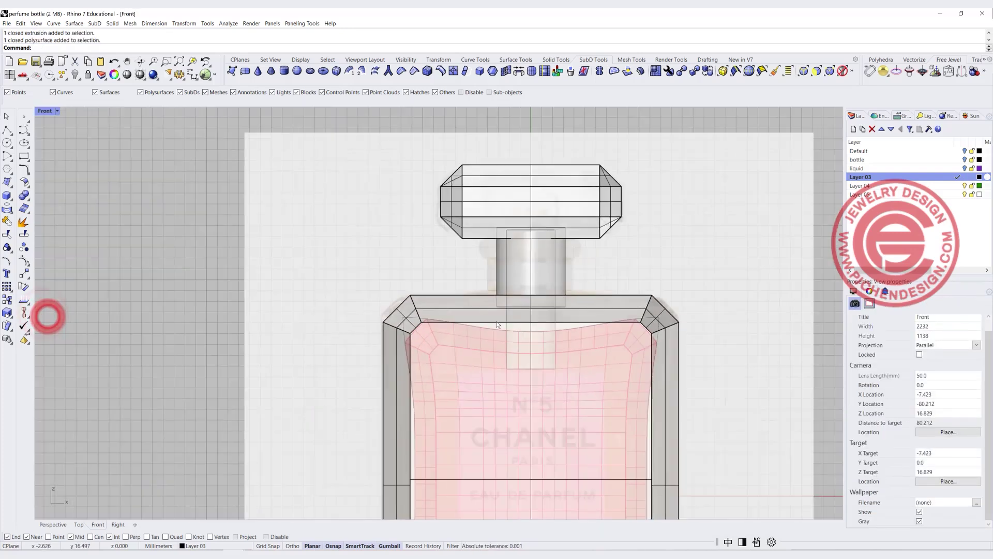
pyautogui.scroll(2, 412, 336)
pyautogui.click(483, 332)
pyautogui.keyDown('shift'); pyautogui.click(480, 339); pyautogui.keyUp('shift')
pyautogui.click(513, 368)
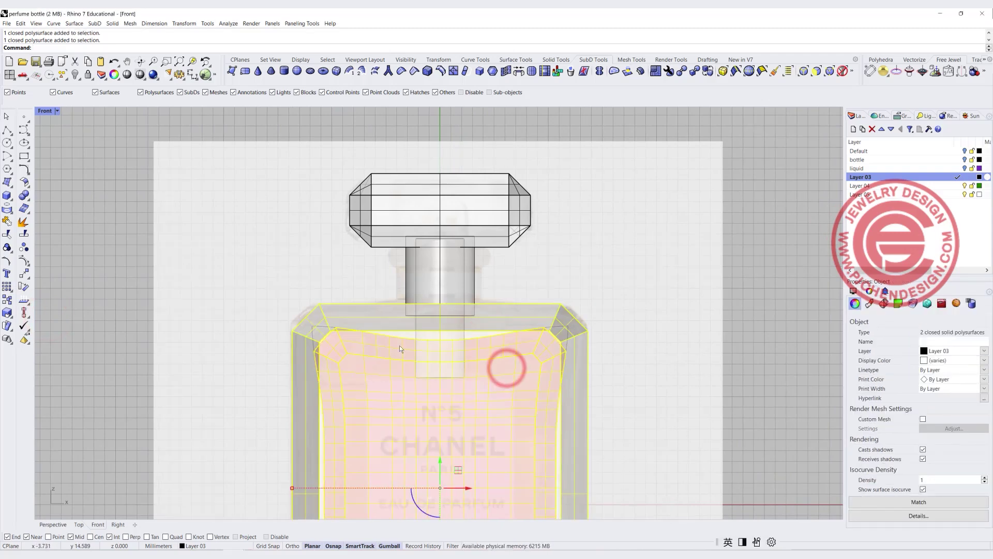
pyautogui.click(8, 233)
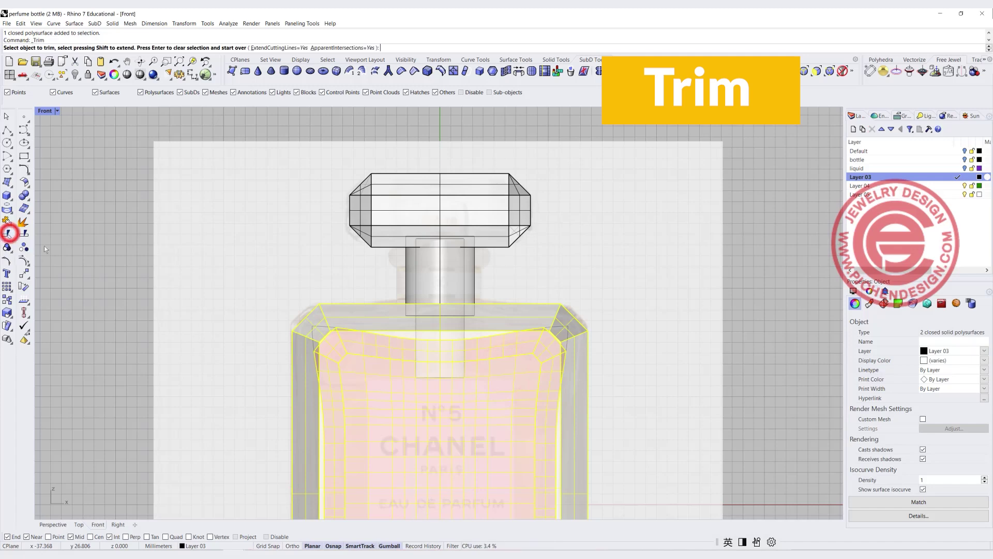
pyautogui.click(464, 345)
pyautogui.click(463, 287)
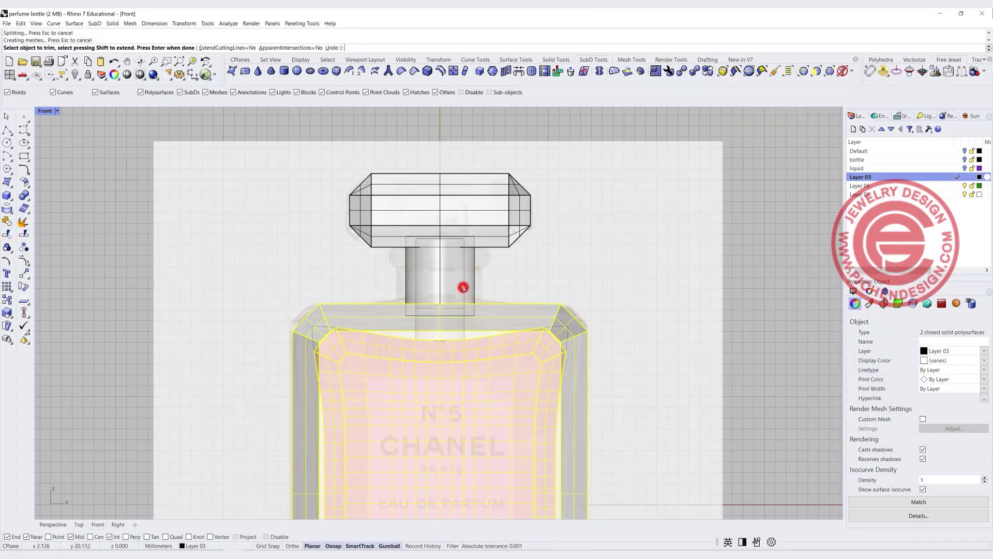
pyautogui.rightClick(516, 277)
# - Hide the cap and the outer neck cylinder, and return to the four-viewport layout
pyautogui.moveTo(533, 280); pyautogui.dragTo(335, 180)
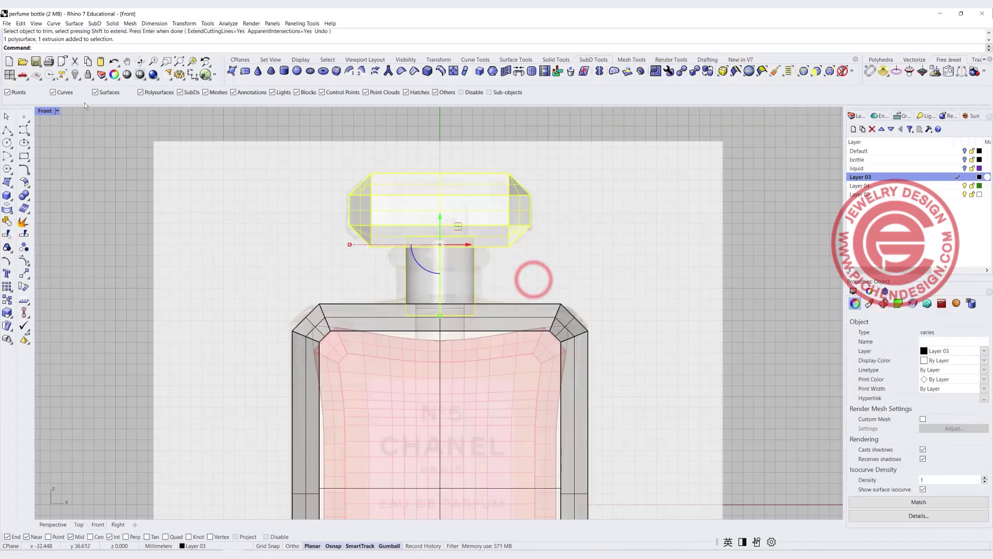
pyautogui.click(76, 74)
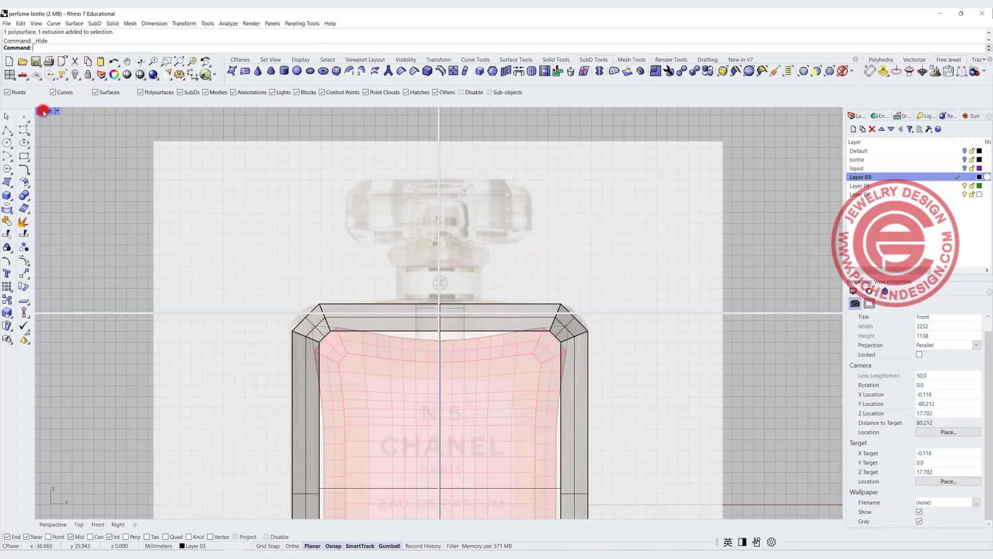
pyautogui.doubleClick(44, 111)
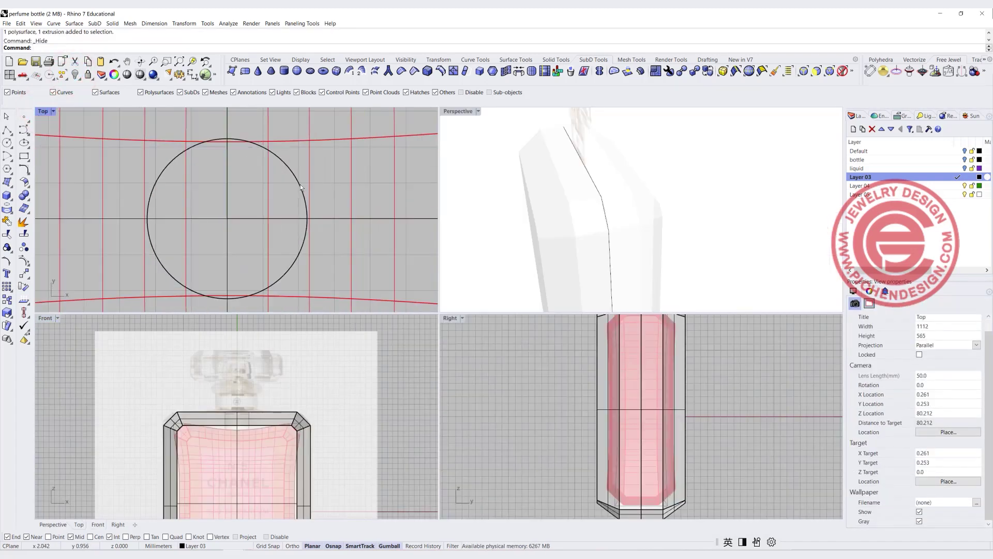
# - Trim circular openings through the bottle's top and the liquid's upper surface in the Top view, using the inner cylinder as cutter
pyautogui.click(301, 188)
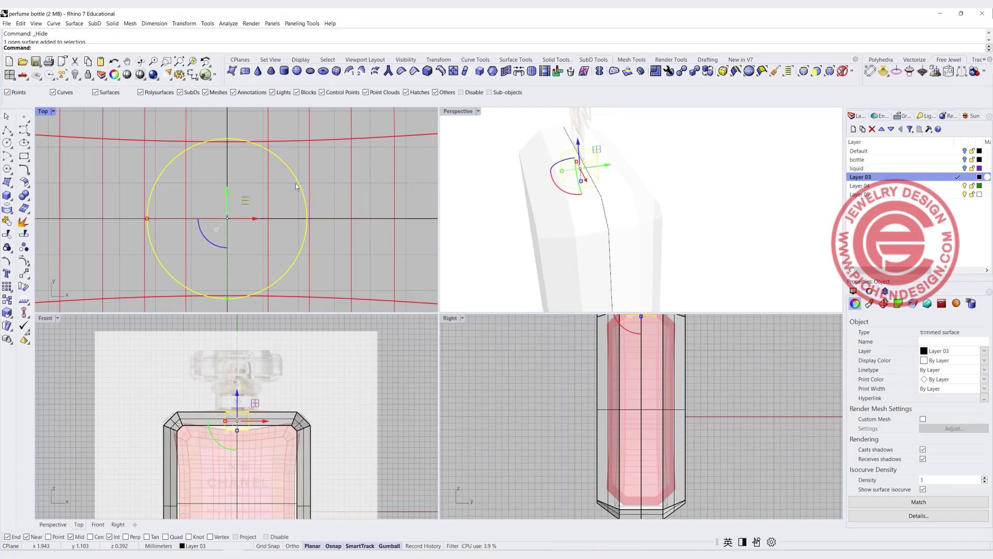
pyautogui.click(7, 234)
pyautogui.click(187, 233)
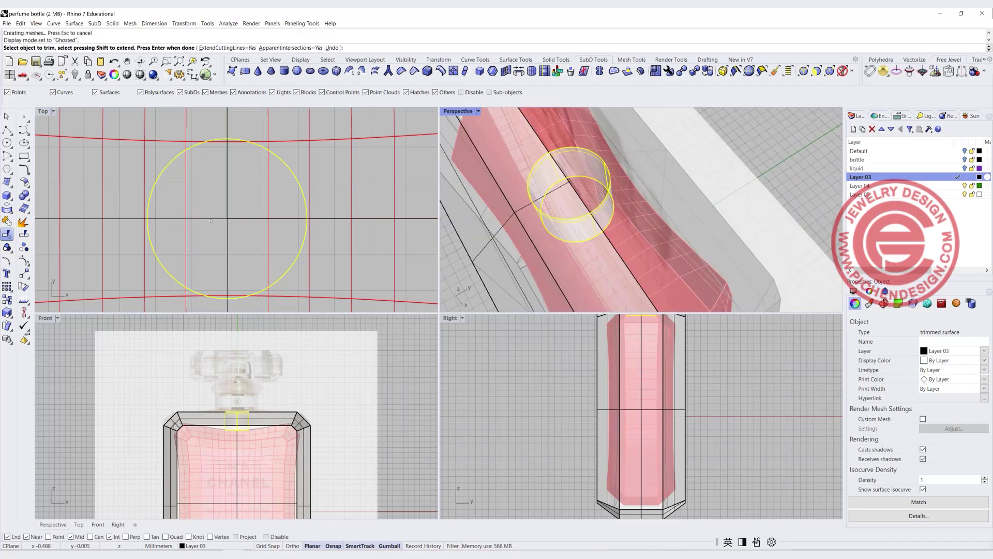
pyautogui.click(210, 221)
pyautogui.click(236, 249)
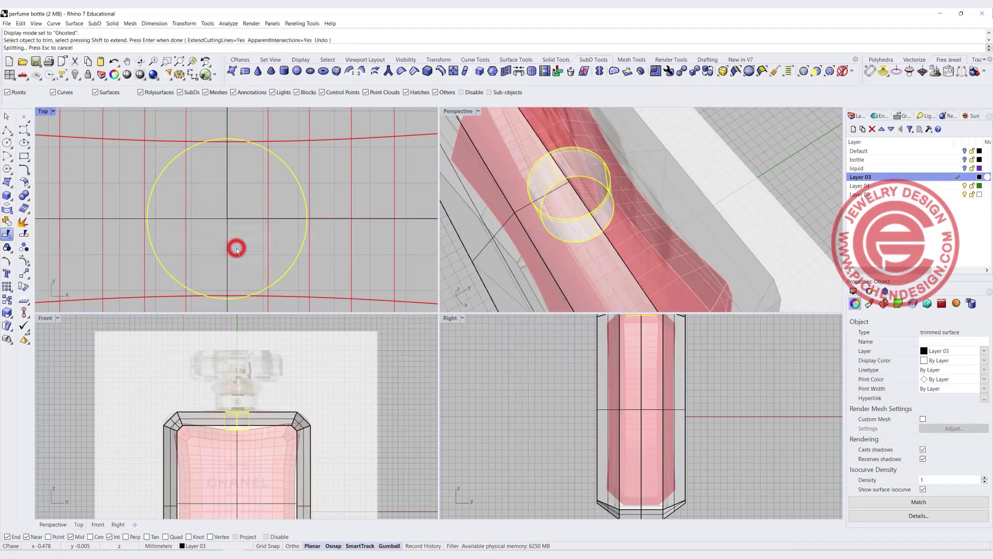
pyautogui.moveTo(682, 166); pyautogui.dragTo(483, 122, button='right')
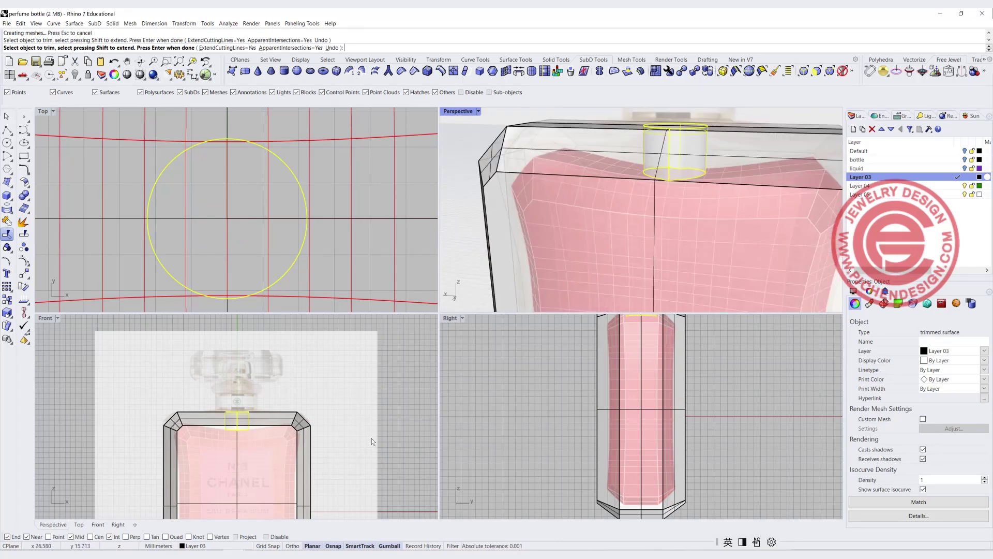
pyautogui.click(408, 472)
pyautogui.scroll(10, 242, 421)
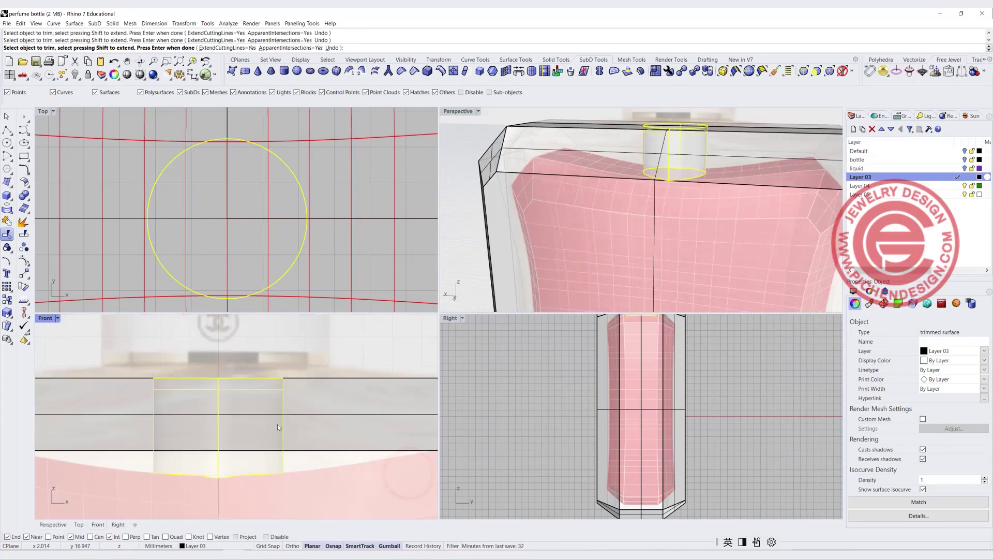
pyautogui.scroll(-5, 269, 404)
pyautogui.rightClick(367, 432)
# - Join the trimmed bottle, liquid and inner cylinder surfaces into one closed polysurface
pyautogui.moveTo(379, 433); pyautogui.dragTo(167, 368)
pyautogui.click(7, 220)
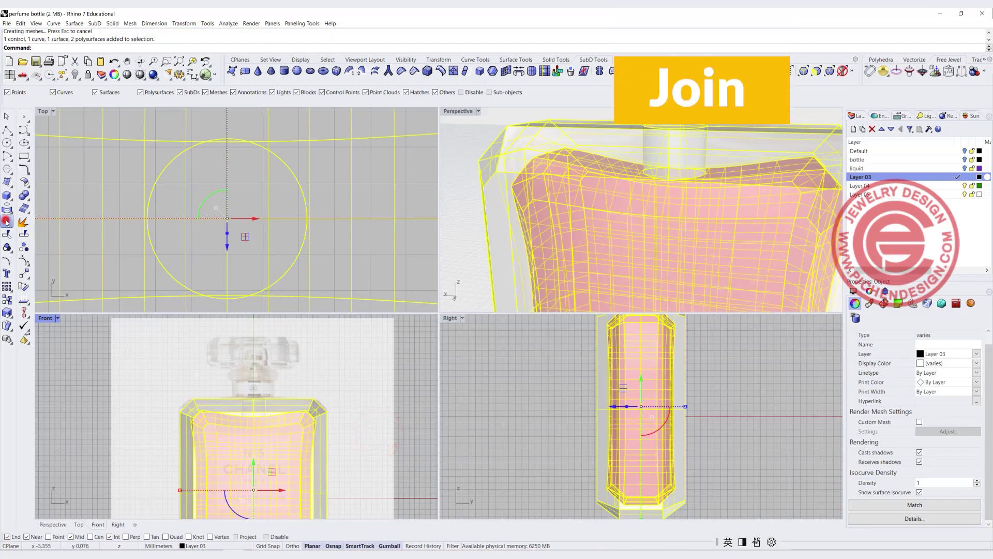
pyautogui.click(344, 398)
pyautogui.click(317, 408)
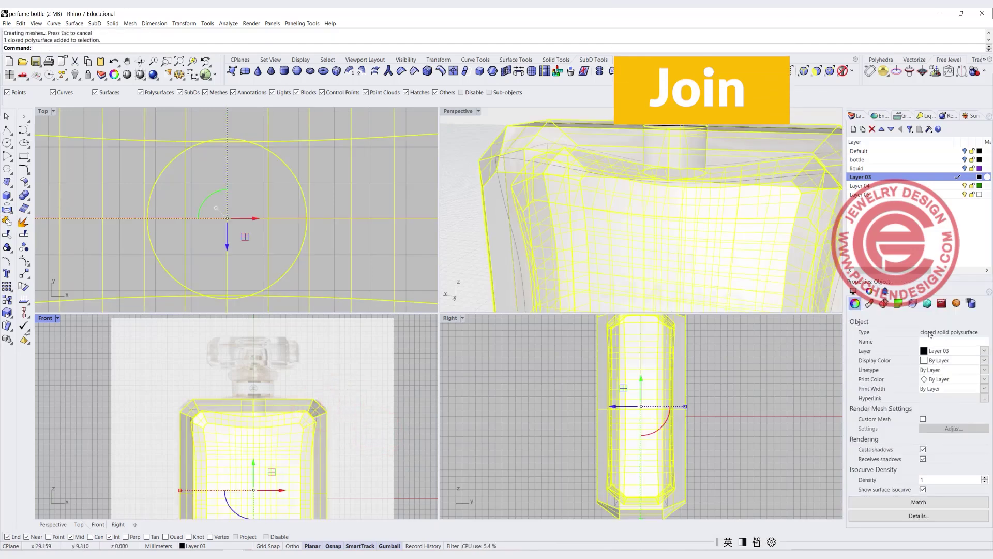
# - Examine the neck opening in the Perspective view and show the hidden cap and neck cylinders
pyautogui.click(466, 173)
pyautogui.moveTo(466, 173); pyautogui.dragTo(569, 228, button='right')
pyautogui.scroll(9, 669, 168)
pyautogui.moveTo(676, 187); pyautogui.dragTo(769, 155, button='right')
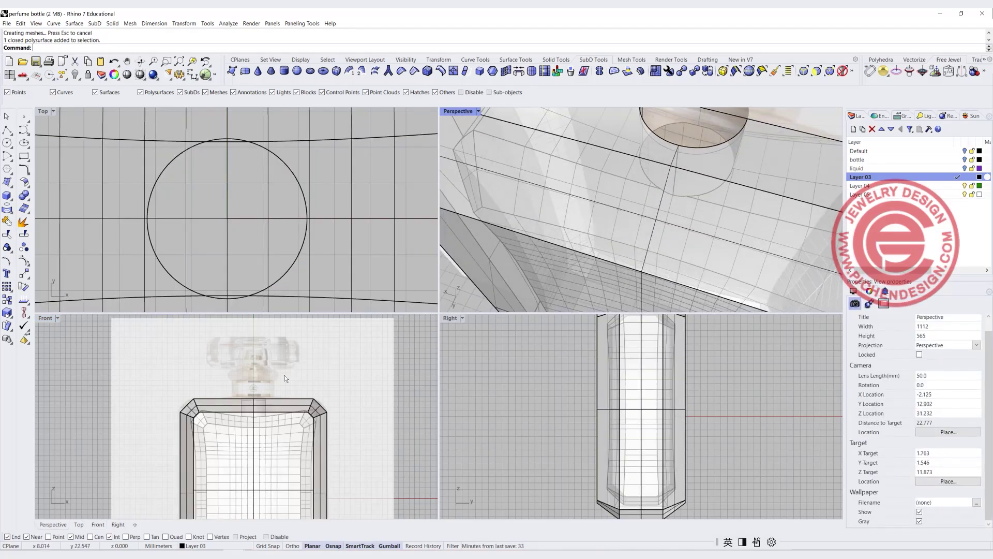
pyautogui.click(290, 354)
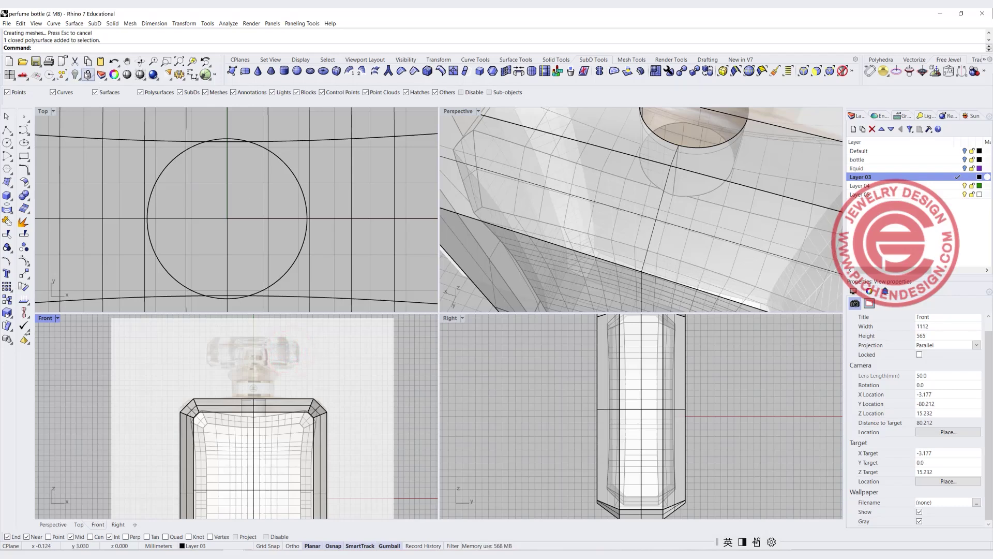
pyautogui.click(76, 75)
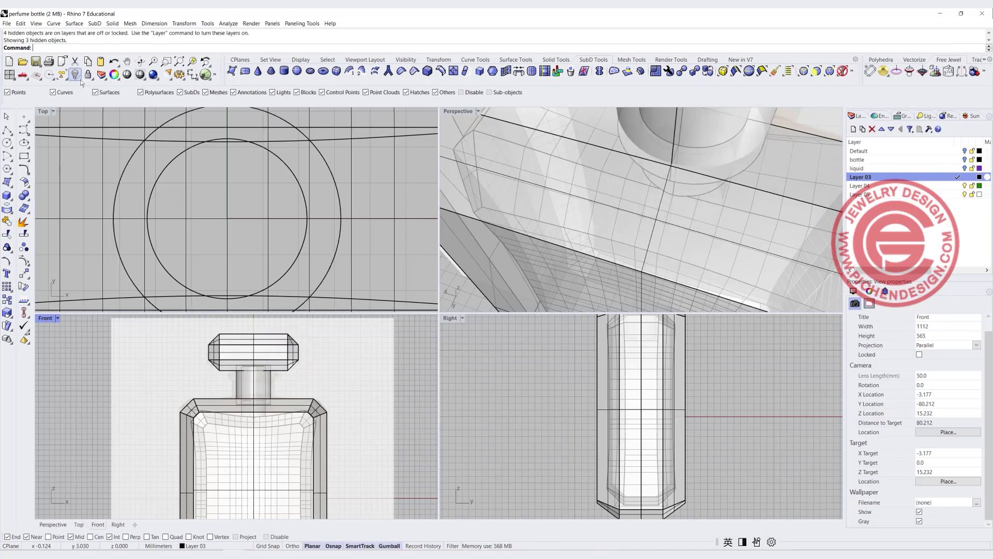
# - Create a torus centred on the origin in the Top view, with its tube extending slightly beyond the outer neck cylinder
pyautogui.click(269, 385)
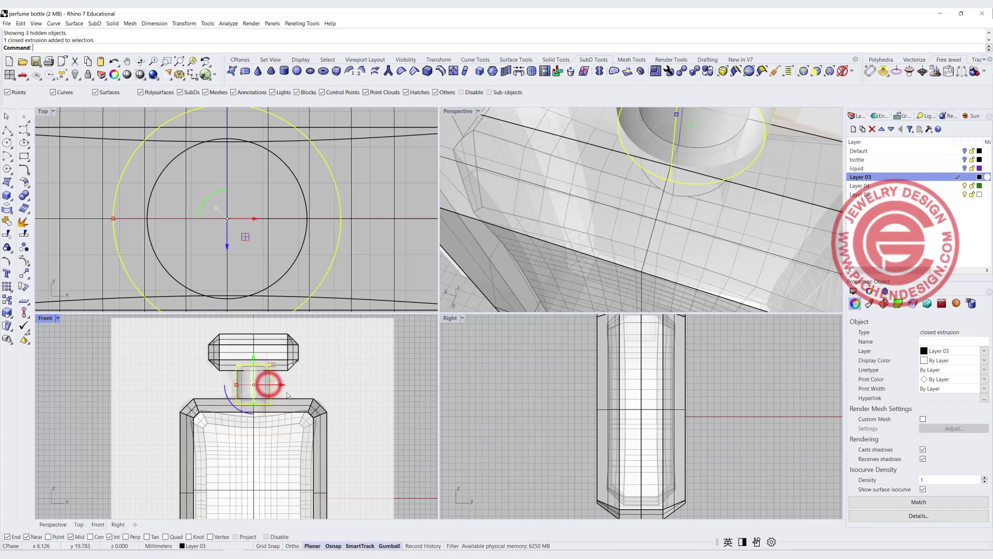
pyautogui.scroll(2, 268, 369)
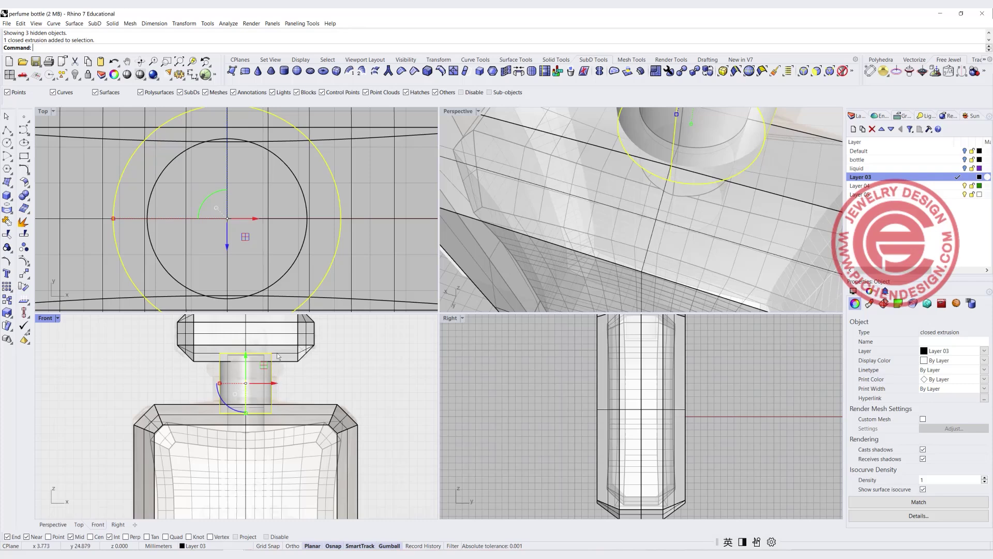
pyautogui.click(8, 196)
pyautogui.click(22, 238)
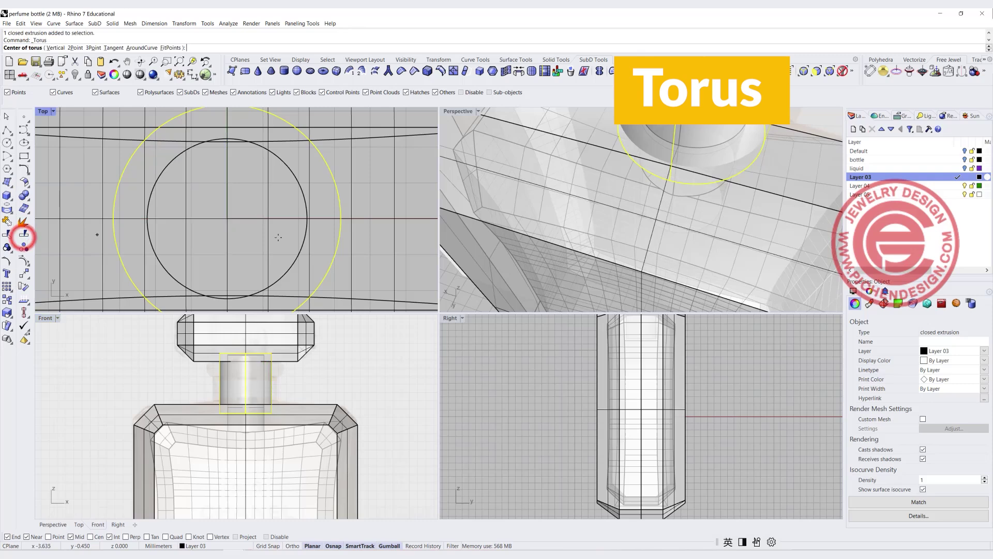
pyautogui.click(227, 217)
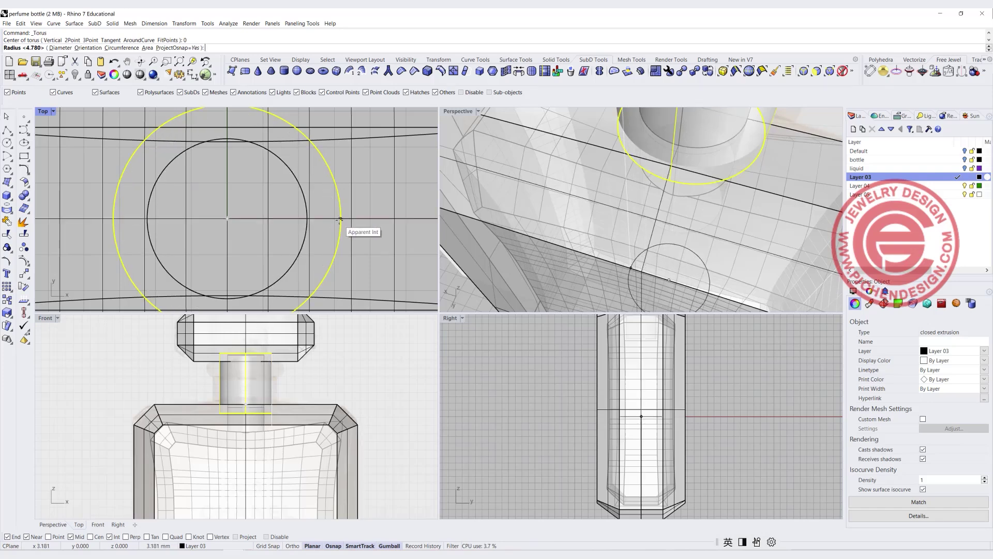
pyautogui.click(325, 218)
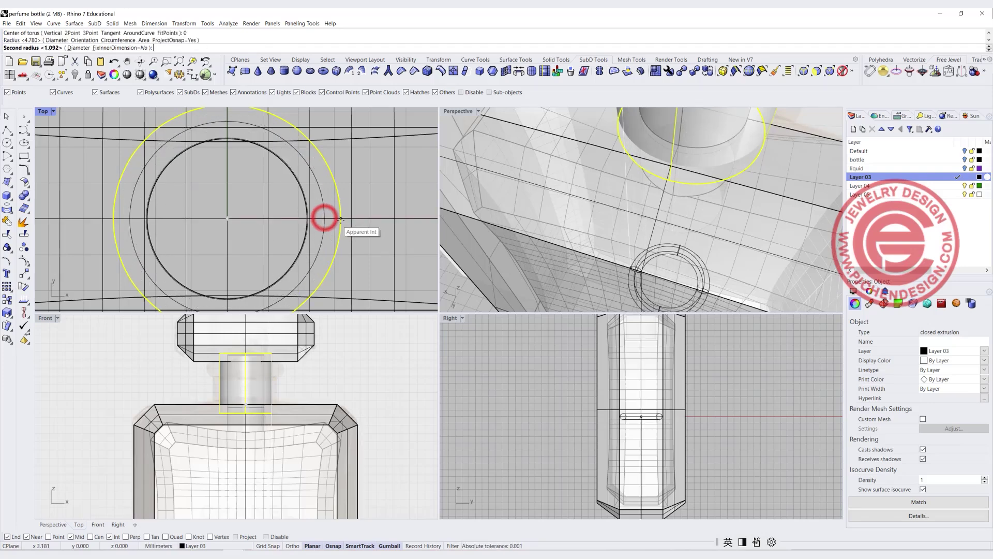
pyautogui.click(349, 220)
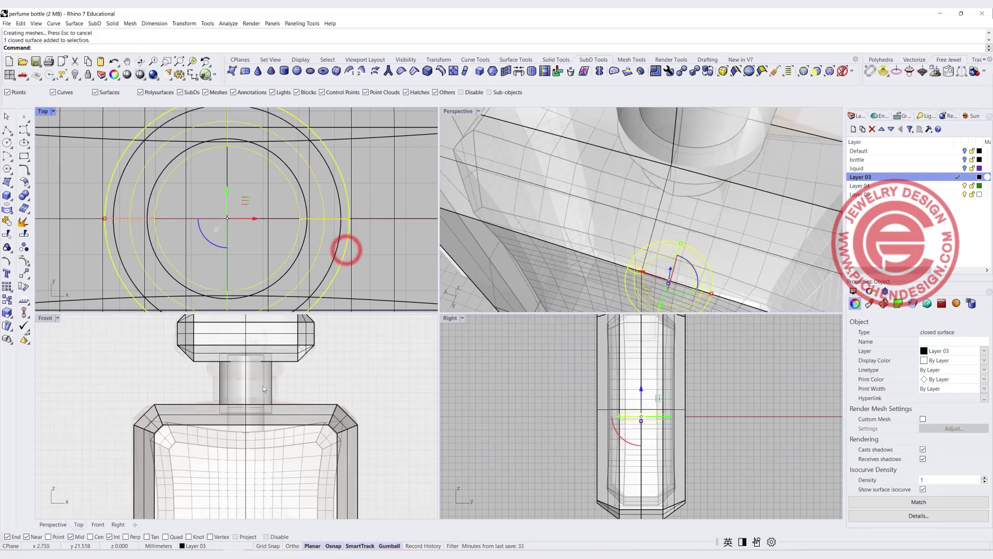
# - Move the torus up to the neck, enlarge it to match the reference collar, and place it just under the cap
pyautogui.scroll(-5, 262, 442)
pyautogui.moveTo(252, 456); pyautogui.dragTo(252, 374)
pyautogui.scroll(14, 246, 395)
pyautogui.moveTo(195, 403); pyautogui.dragTo(164, 403)
pyautogui.moveTo(273, 374); pyautogui.dragTo(274, 389)
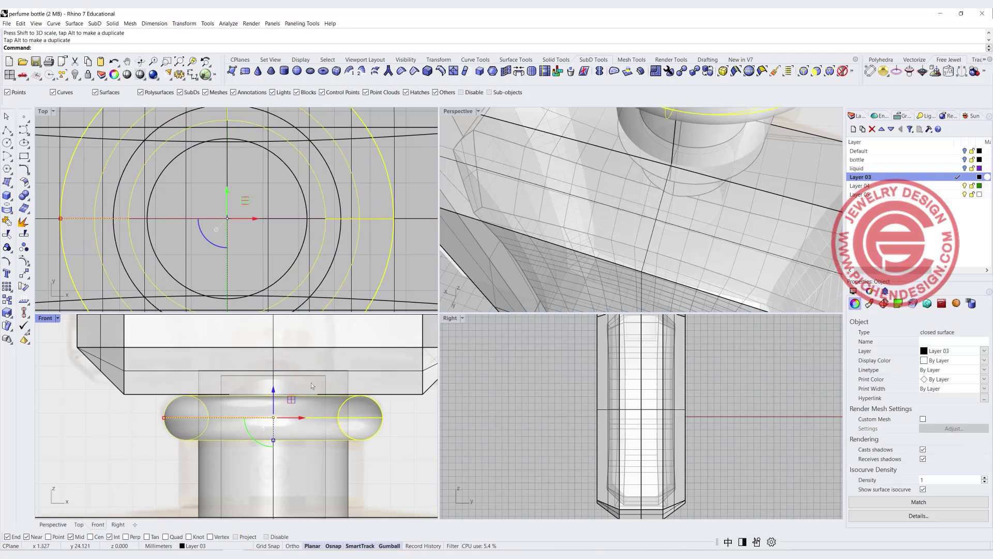
pyautogui.scroll(2, 322, 395)
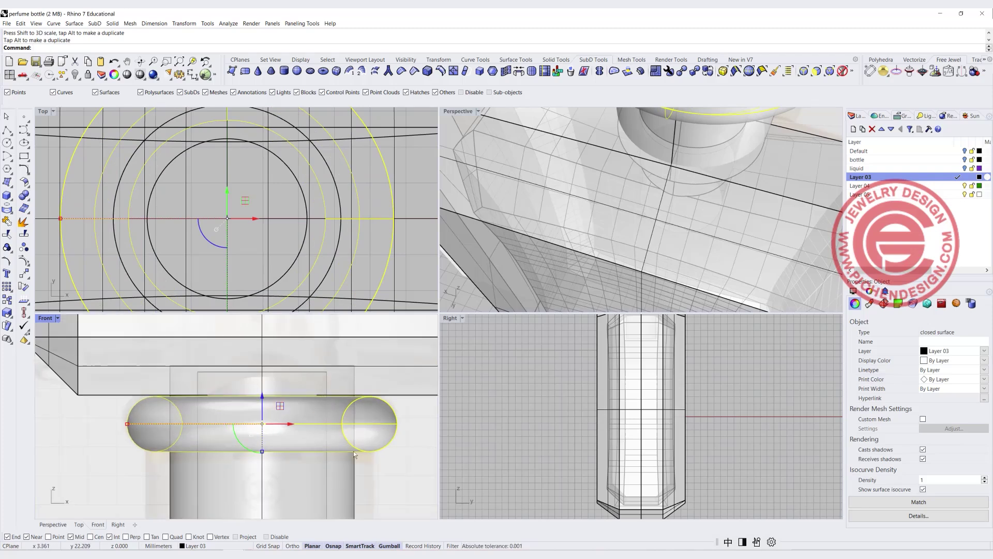
# - Shorten the outer neck cylinder and move it slightly down so it runs from the torus into the bottle's top
pyautogui.click(342, 472)
pyautogui.scroll(-6, 343, 472)
pyautogui.moveTo(343, 472); pyautogui.dragTo(322, 410, button='right')
pyautogui.moveTo(278, 468); pyautogui.dragTo(279, 450)
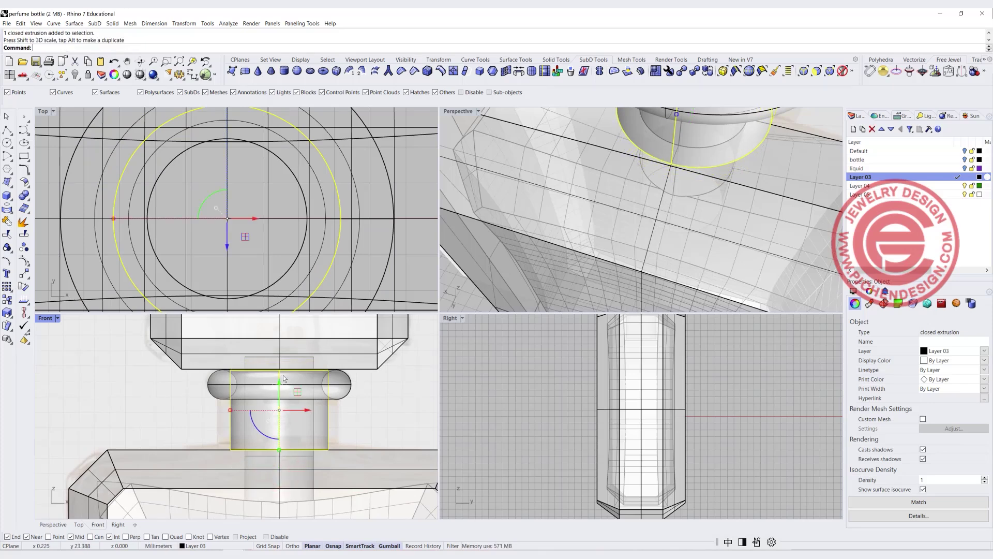
pyautogui.moveTo(279, 383); pyautogui.dragTo(281, 386)
pyautogui.click(377, 401)
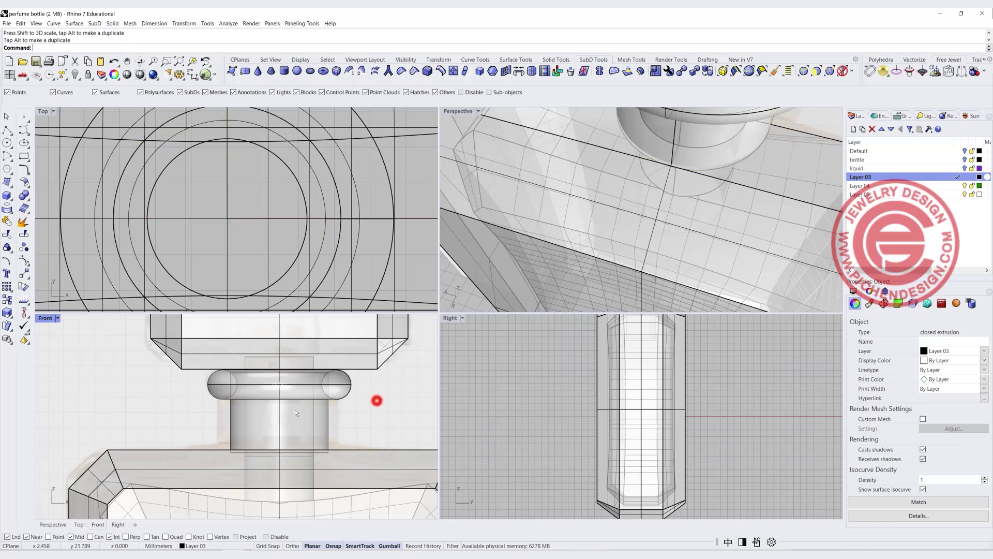
# - Duplicate the outer neck cylinder in place and hide one copy as a spare
pyautogui.click(313, 409)
pyautogui.hotkey('ctrl', 'c')
pyautogui.hotkey('ctrl', 'v')
pyautogui.click(75, 75)
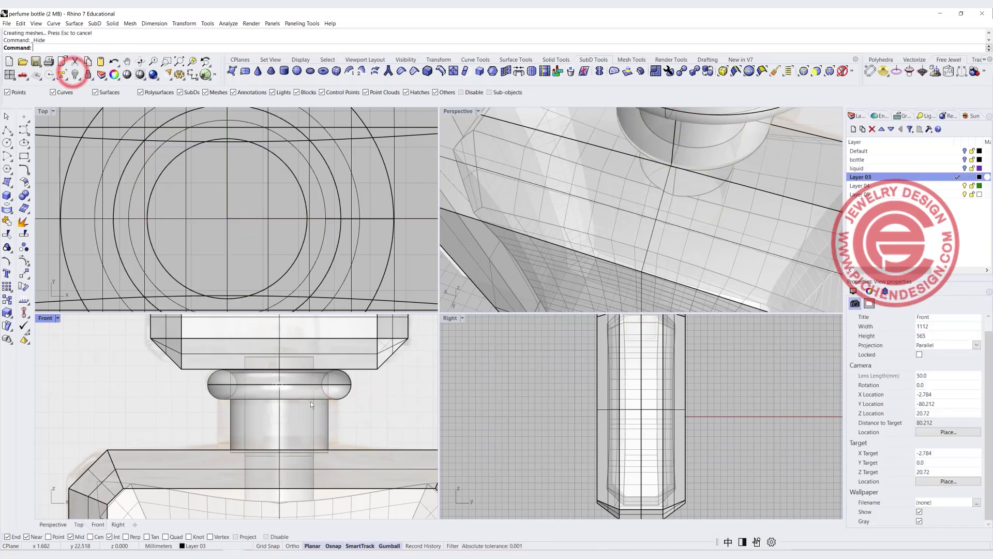
# - Combine the torus collar and the outer neck cylinder into one solid with Boolean Union
pyautogui.moveTo(350, 416); pyautogui.dragTo(329, 396)
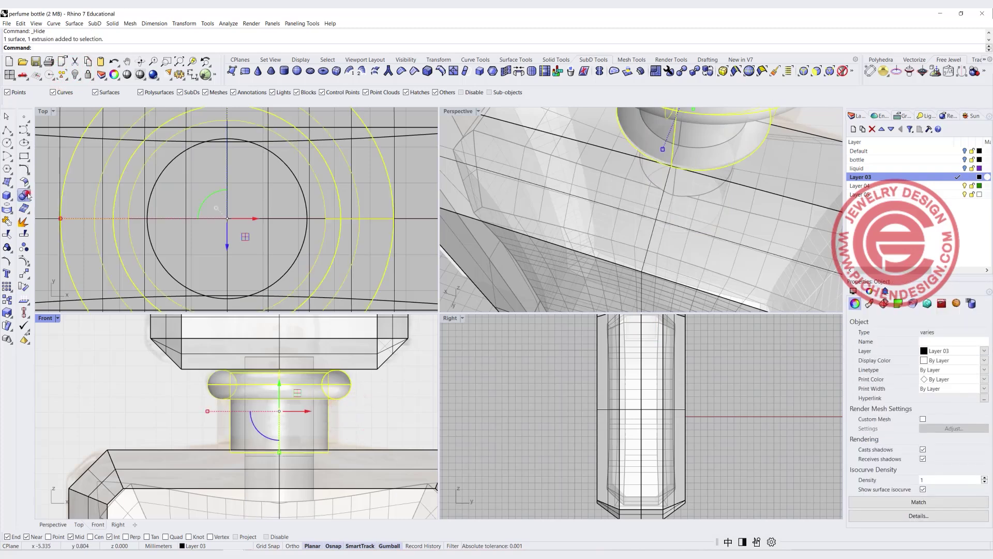
pyautogui.click(24, 195)
pyautogui.click(376, 428)
pyautogui.click(331, 389)
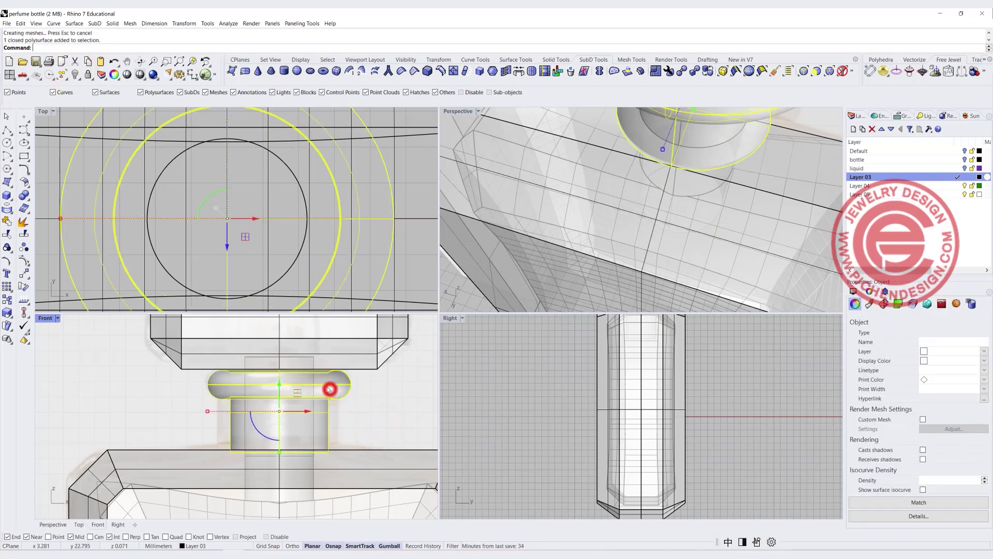
# - Hollow out the collared neck by subtracting the inner neck cylinder with Boolean Difference
pyautogui.click(47, 194)
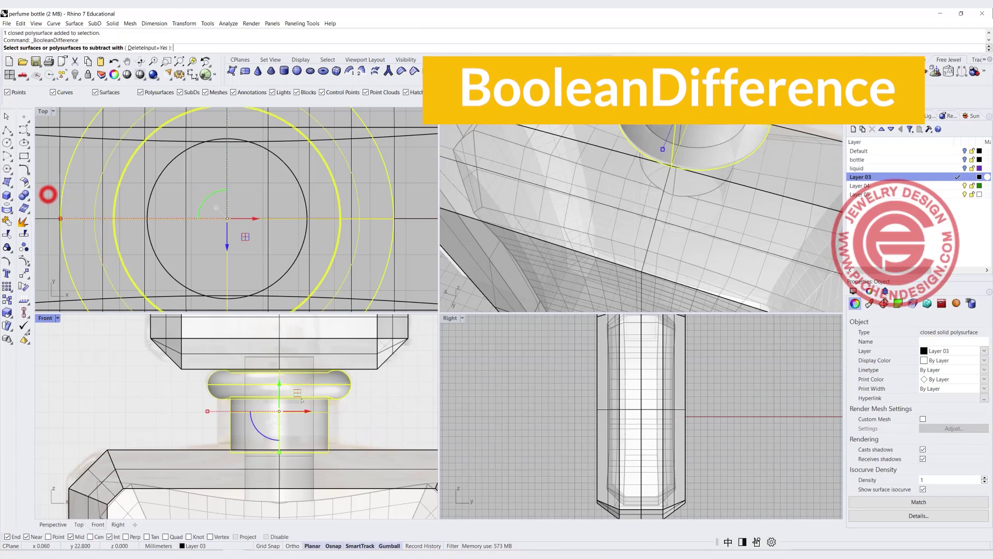
pyautogui.click(312, 358)
pyautogui.press('Return')
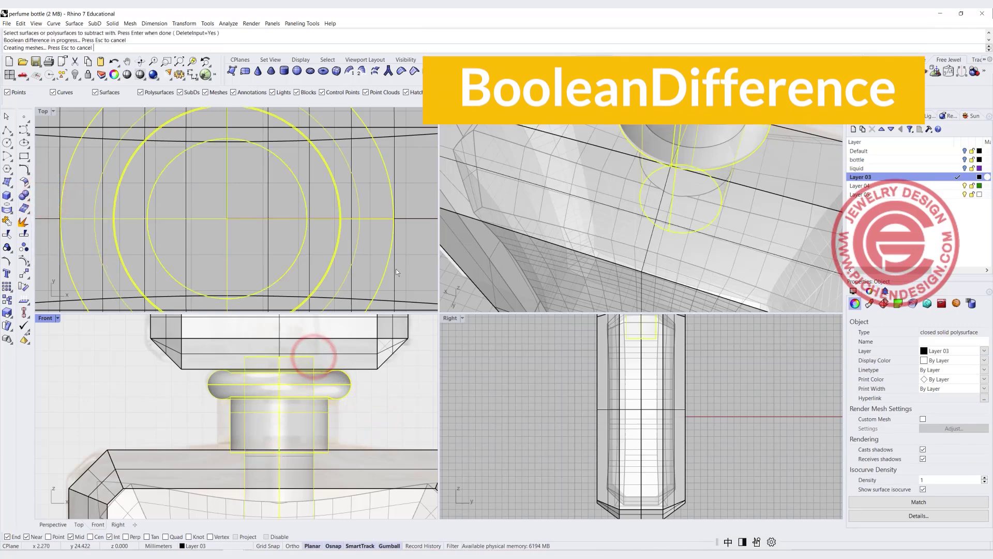
pyautogui.scroll(-5, 556, 193)
pyautogui.moveTo(600, 225); pyautogui.dragTo(653, 184, button='right')
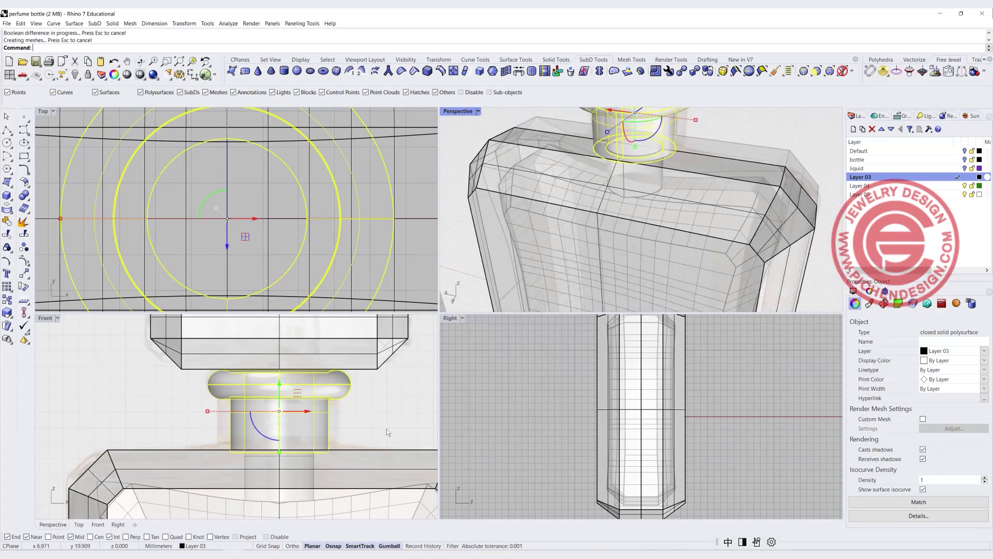
# - Join the hollow neck to the bottle body with Boolean Union
pyautogui.click(323, 434)
pyautogui.click(350, 449)
pyautogui.press('Escape')
pyautogui.click(326, 425)
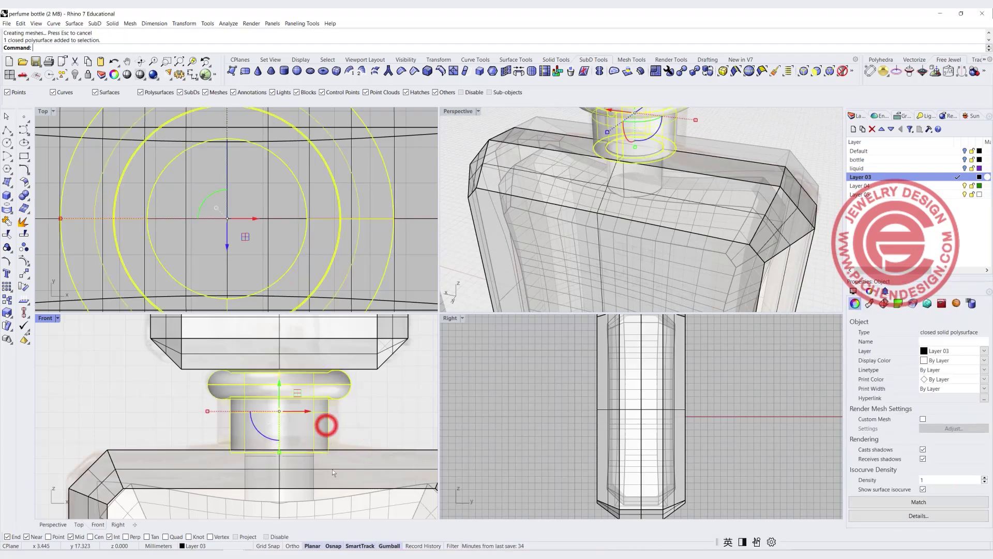
pyautogui.keyDown('shift'); pyautogui.click(332, 469); pyautogui.keyUp('shift')
pyautogui.click(23, 195)
pyautogui.click(369, 419)
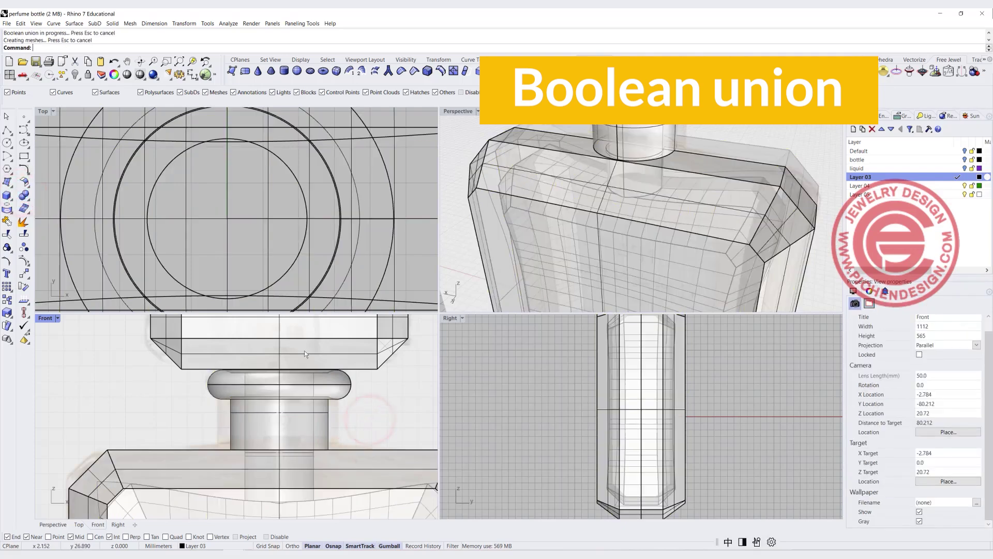
# - Hide the cap and examine the open collar and neck from above
pyautogui.click(356, 348)
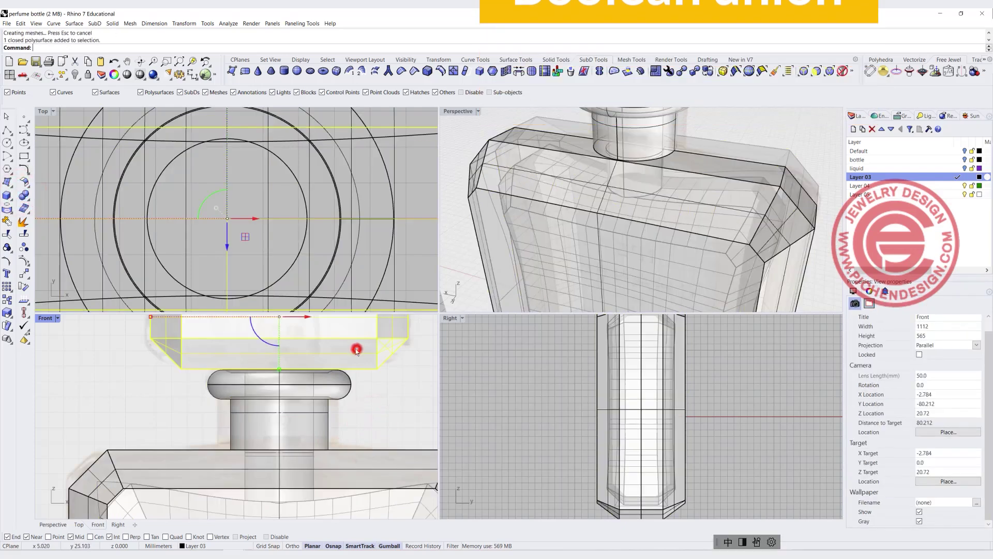
pyautogui.click(75, 75)
pyautogui.moveTo(621, 218); pyautogui.dragTo(701, 164, button='right')
pyautogui.scroll(-4, 263, 430)
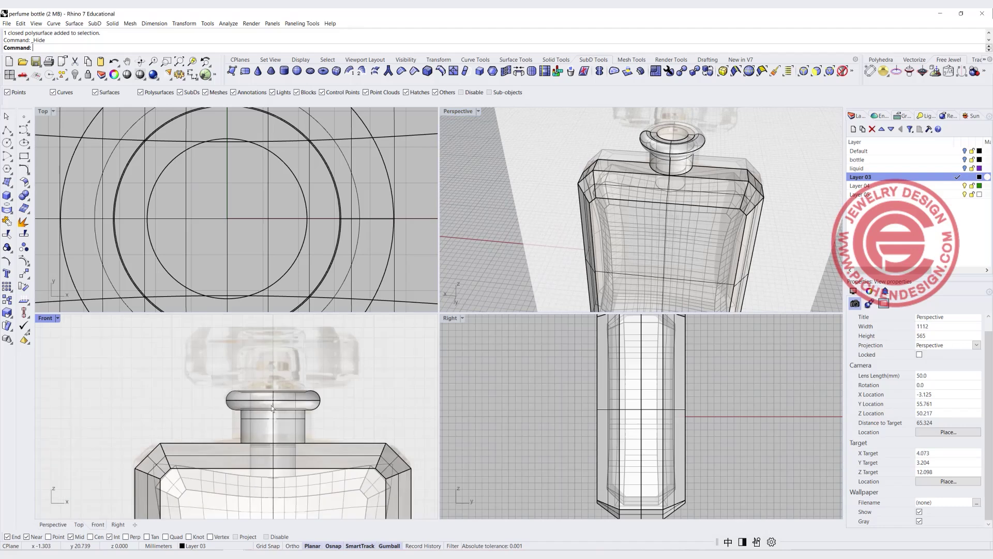
pyautogui.keyDown('shift'); pyautogui.moveTo(271, 409); pyautogui.dragTo(233, 432, button='right'); pyautogui.keyUp('shift')
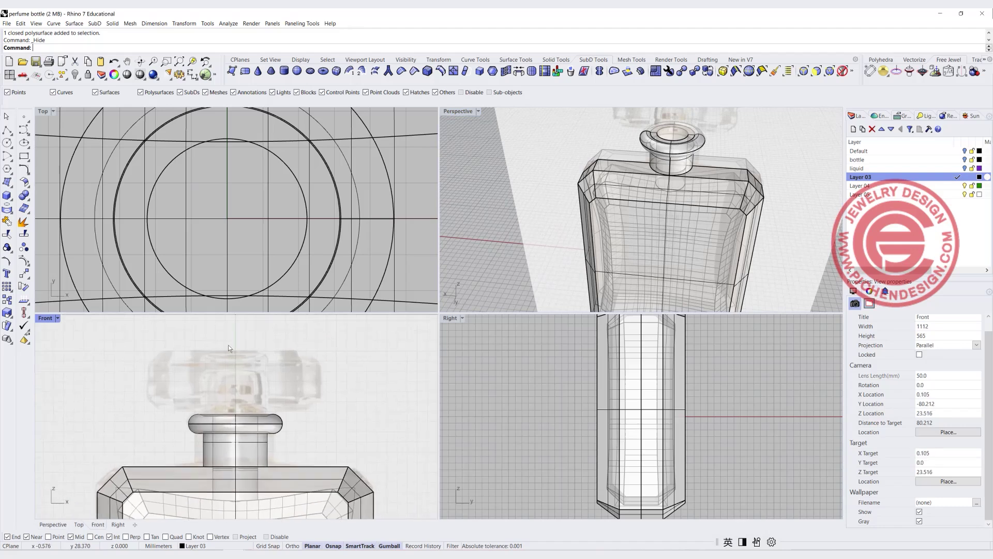
# - Show the hidden objects, then shorten and raise the inner neck cylinder so it runs from inside the cap into the neck
pyautogui.rightClick(75, 74)
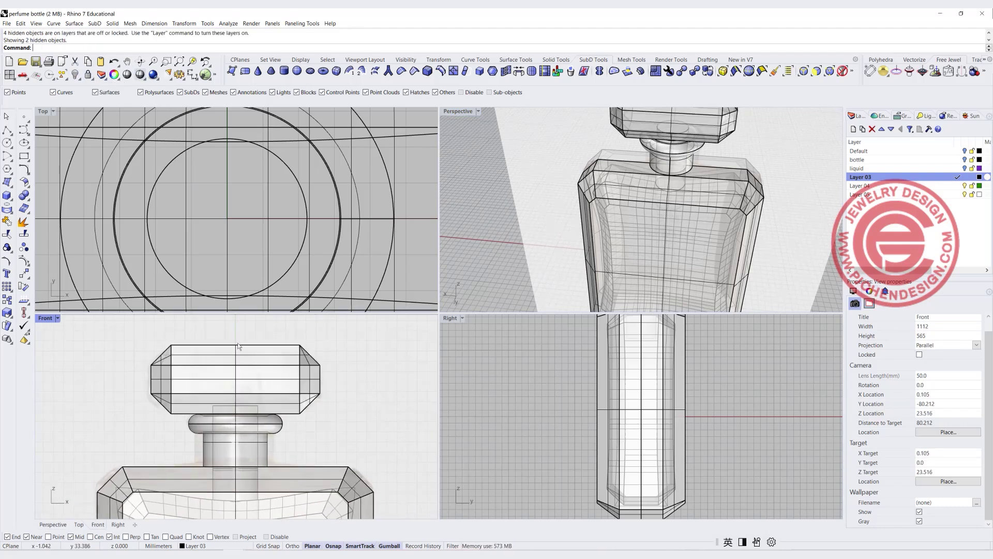
pyautogui.click(258, 448)
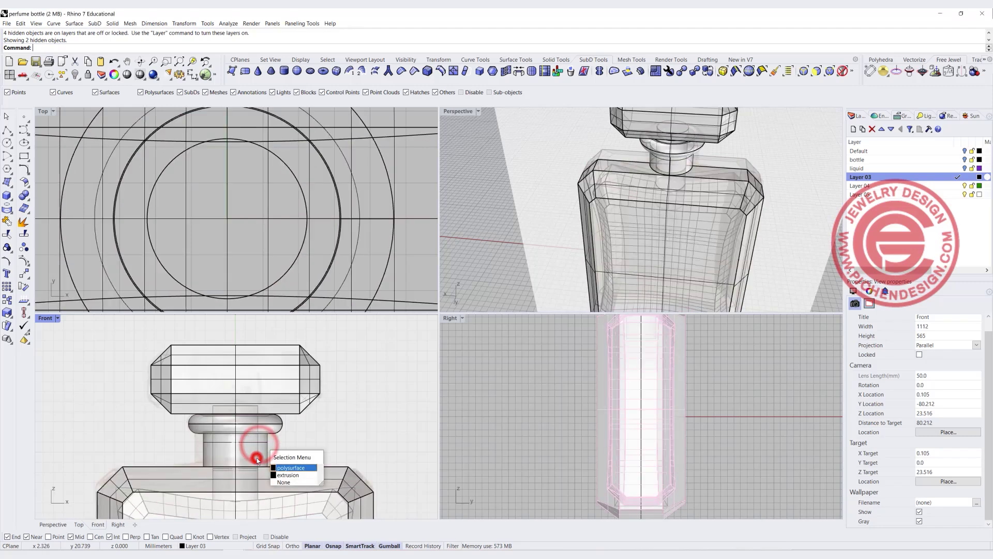
pyautogui.click(287, 488)
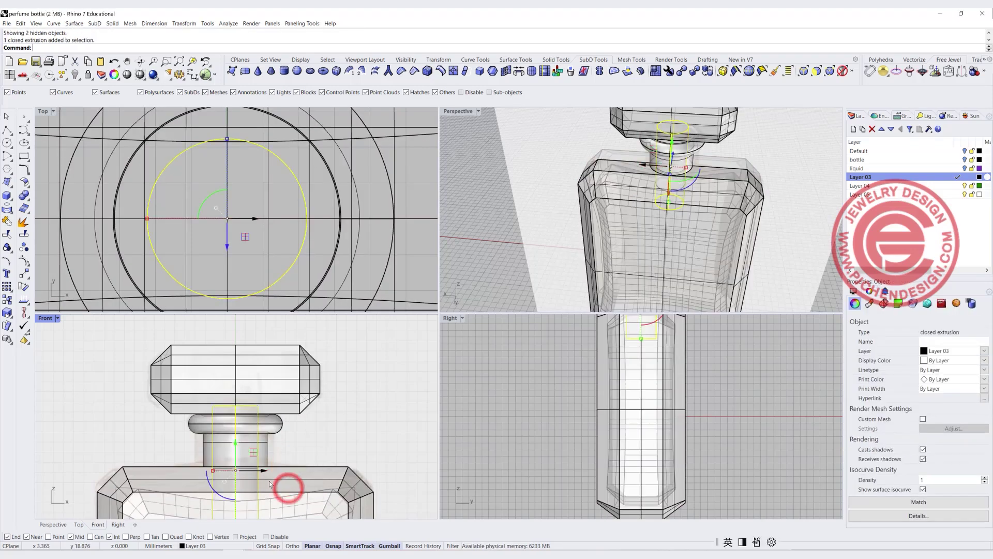
pyautogui.scroll(-8, 252, 399)
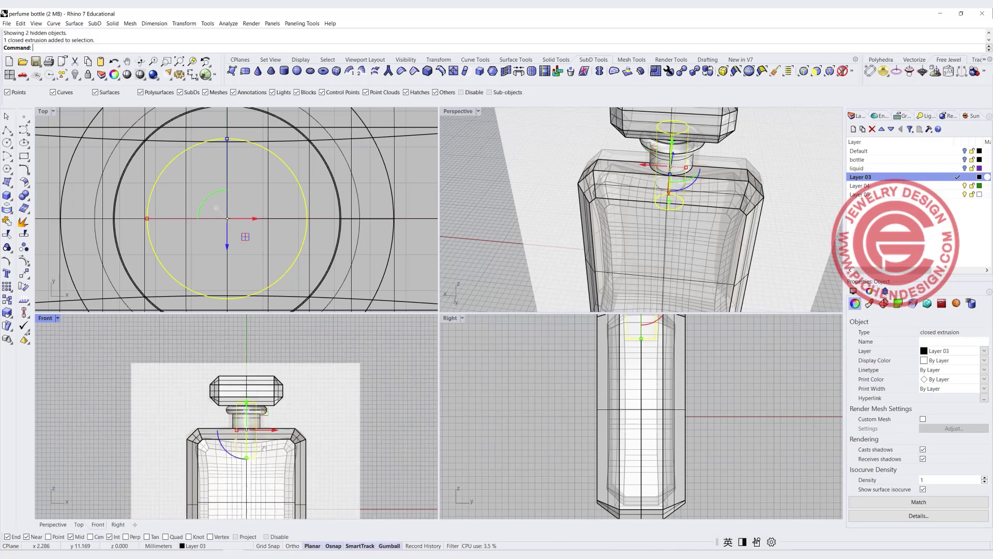
pyautogui.scroll(6, 237, 460)
pyautogui.moveTo(256, 438); pyautogui.dragTo(256, 418)
pyautogui.moveTo(257, 361); pyautogui.dragTo(248, 433, button='right')
pyautogui.moveTo(248, 429); pyautogui.dragTo(251, 410)
pyautogui.moveTo(249, 472); pyautogui.dragTo(253, 405)
pyautogui.scroll(5, 347, 415)
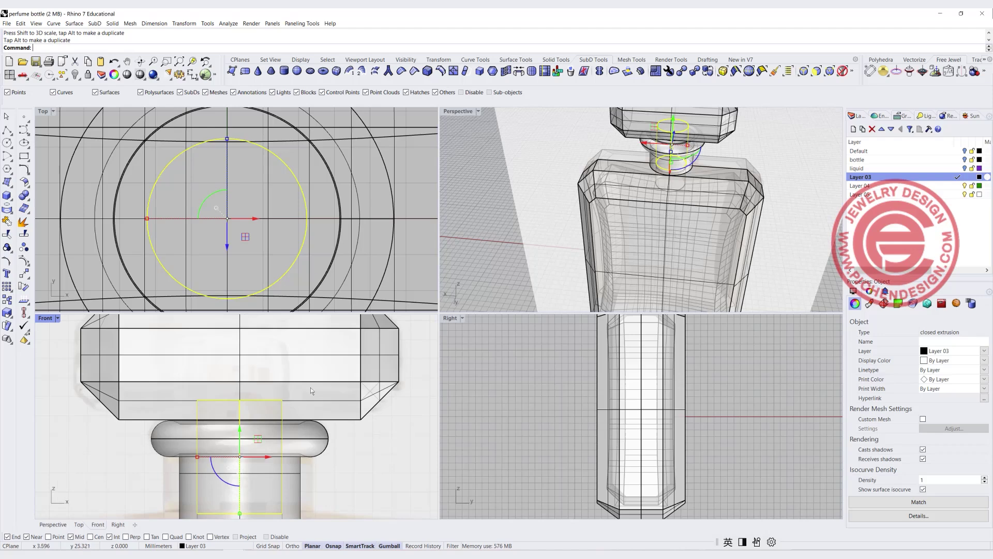
# - Merge the cap and the shortened inner cylinder into one stopper with Boolean Union
pyautogui.keyDown('shift'); pyautogui.click(315, 384); pyautogui.keyUp('shift')
pyautogui.click(24, 195)
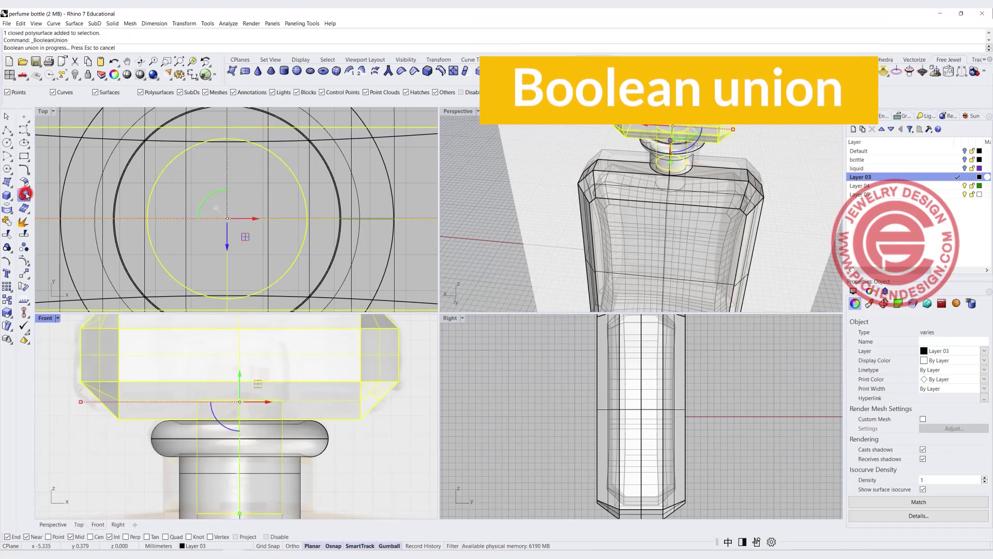
pyautogui.click(365, 422)
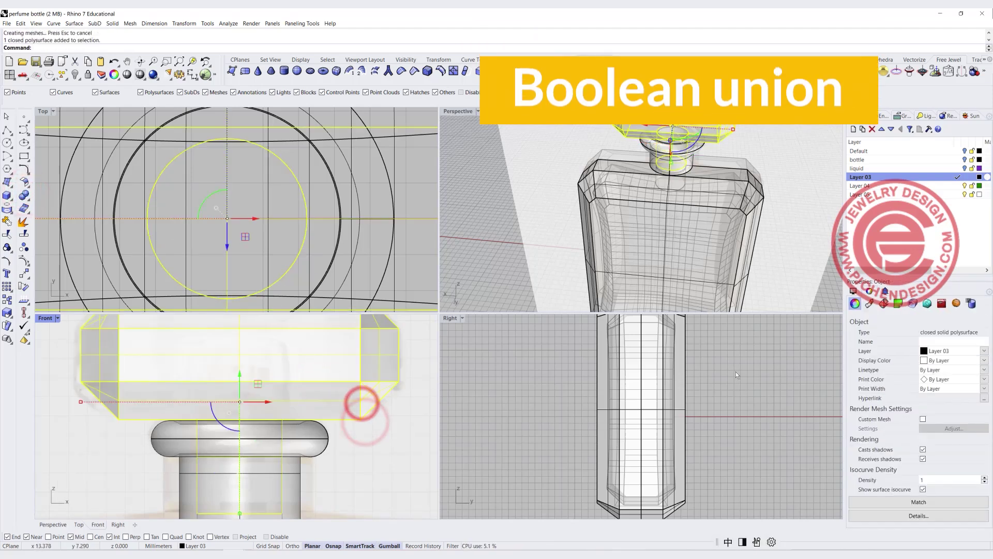
# - Set the display color of the cap with its stopper to Red
pyautogui.click(985, 361)
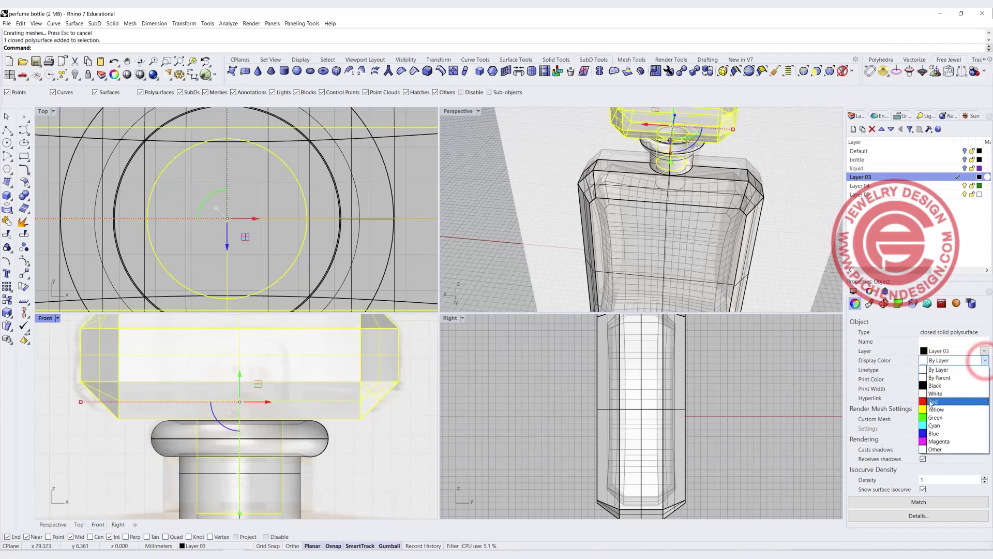
pyautogui.click(930, 401)
pyautogui.click(815, 219)
pyautogui.scroll(-3, 717, 207)
pyautogui.scroll(10, 693, 157)
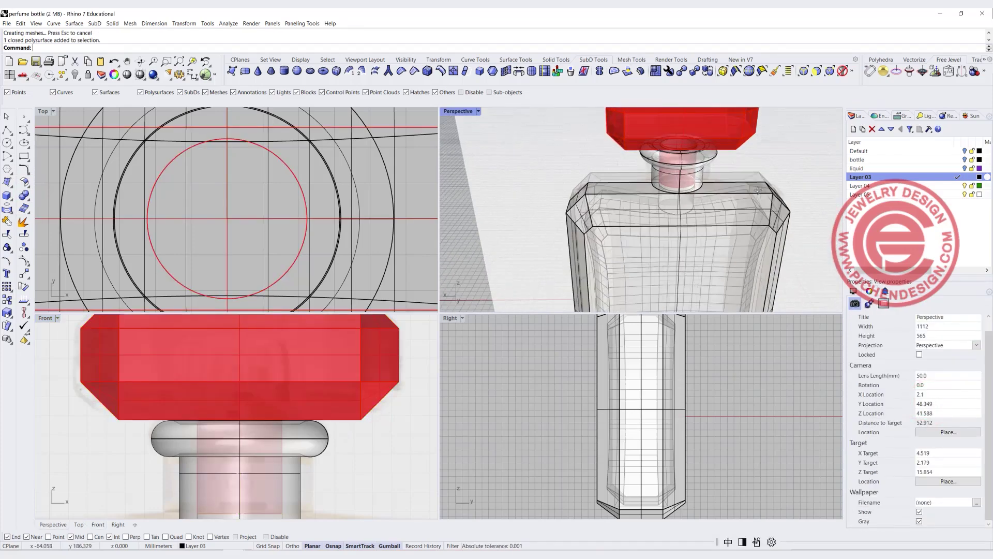
pyautogui.scroll(-5, 769, 215)
pyautogui.moveTo(696, 223); pyautogui.dragTo(723, 257, button='right')
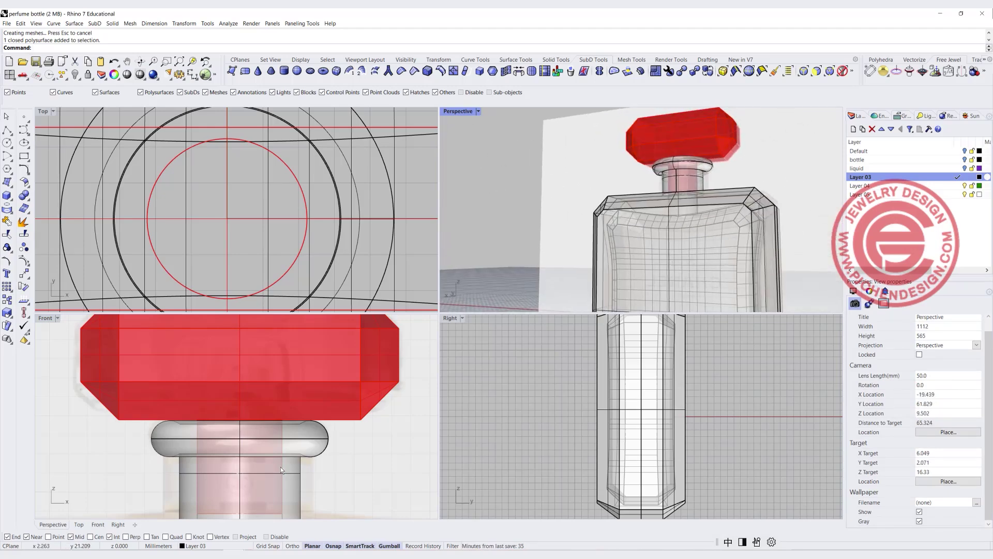
# - Extract the inner cavity surfaces from the bottle polysurface, leaving the outer side faces out of the selection
pyautogui.scroll(-4, 280, 467)
pyautogui.doubleClick(47, 317)
pyautogui.scroll(-2, 46, 317)
pyautogui.scroll(3, 315, 280)
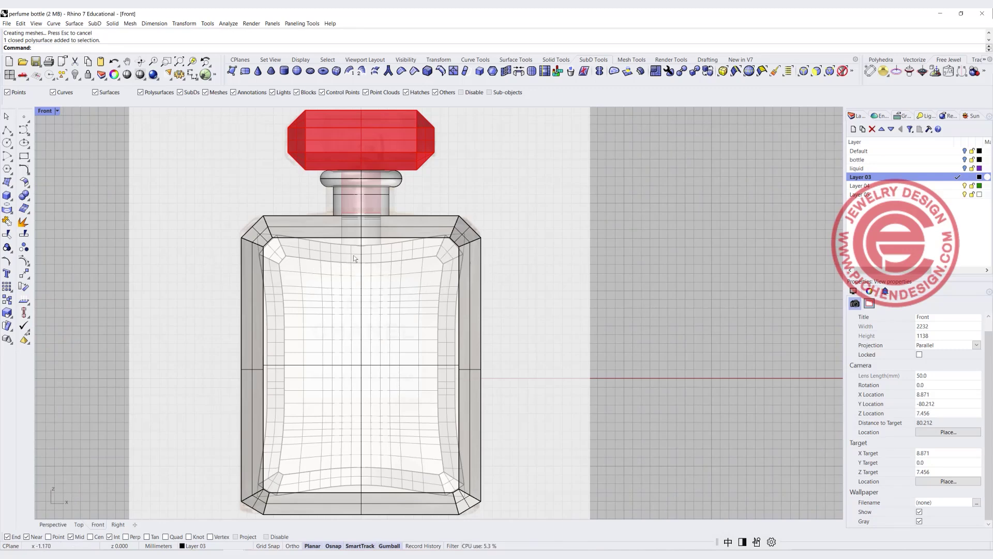
pyautogui.click(409, 258)
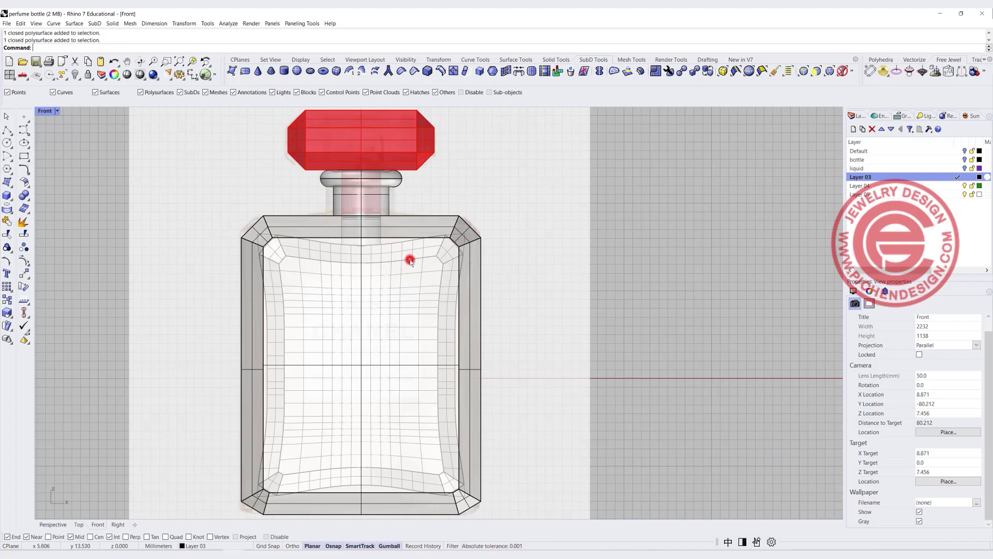
pyautogui.click(556, 319)
pyautogui.click(24, 196)
pyautogui.click(49, 212)
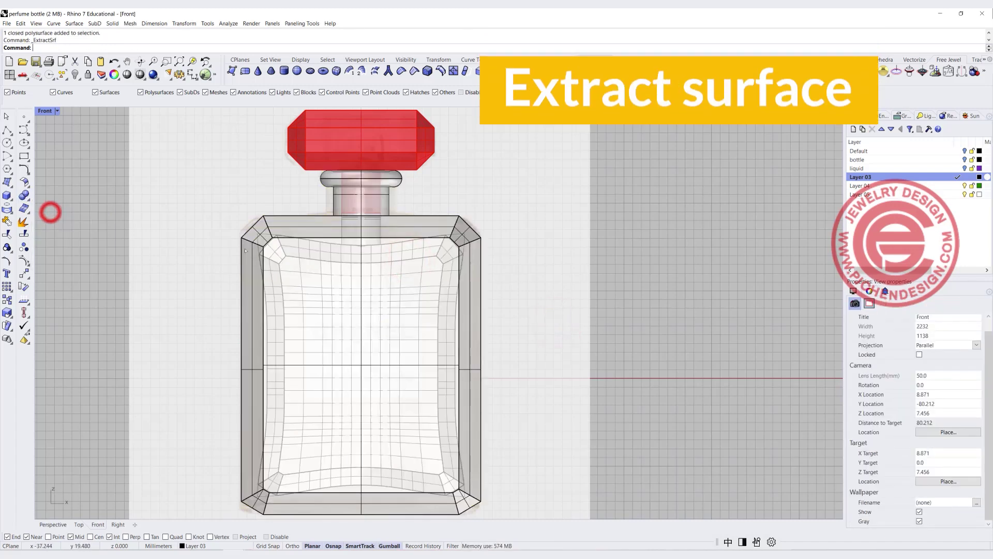
pyautogui.moveTo(211, 228); pyautogui.dragTo(486, 507)
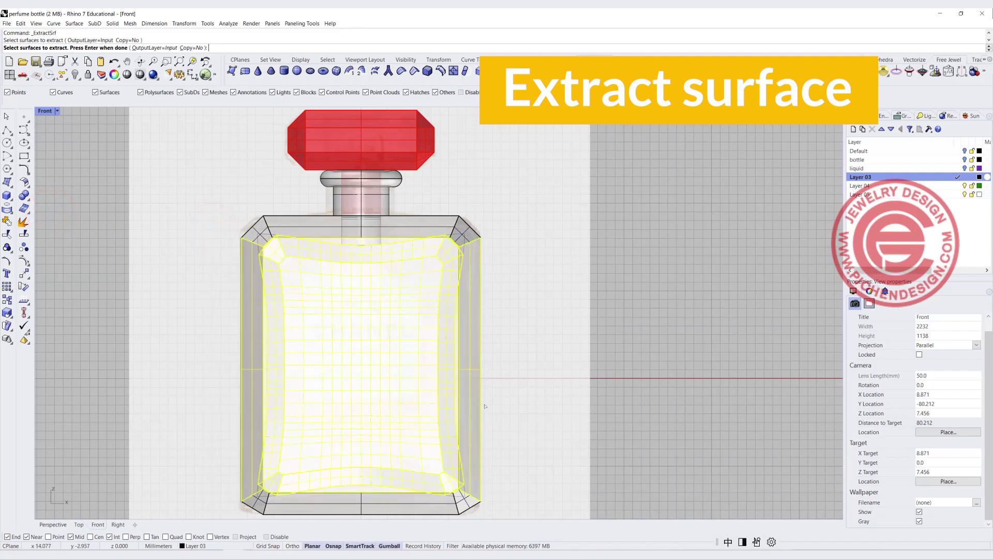
pyautogui.keyDown('ctrl'); pyautogui.moveTo(514, 265); pyautogui.dragTo(474, 220); pyautogui.keyUp('ctrl')
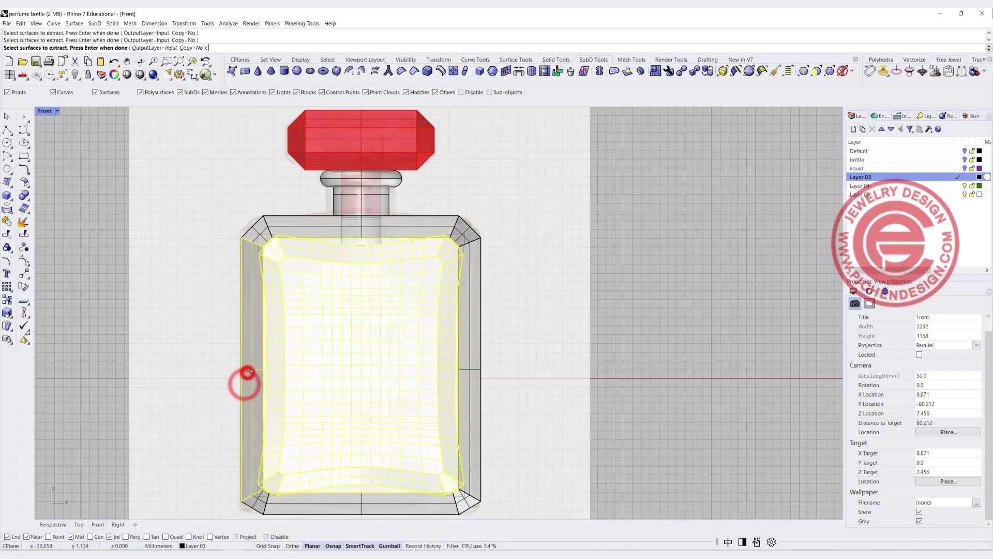
pyautogui.hotkey('ctrl', 'm')
pyautogui.keyDown('ctrl'); pyautogui.moveTo(252, 176); pyautogui.dragTo(251, 176); pyautogui.keyUp('ctrl')
pyautogui.keyDown('ctrl'); pyautogui.moveTo(71, 239); pyautogui.dragTo(278, 277); pyautogui.keyUp('ctrl')
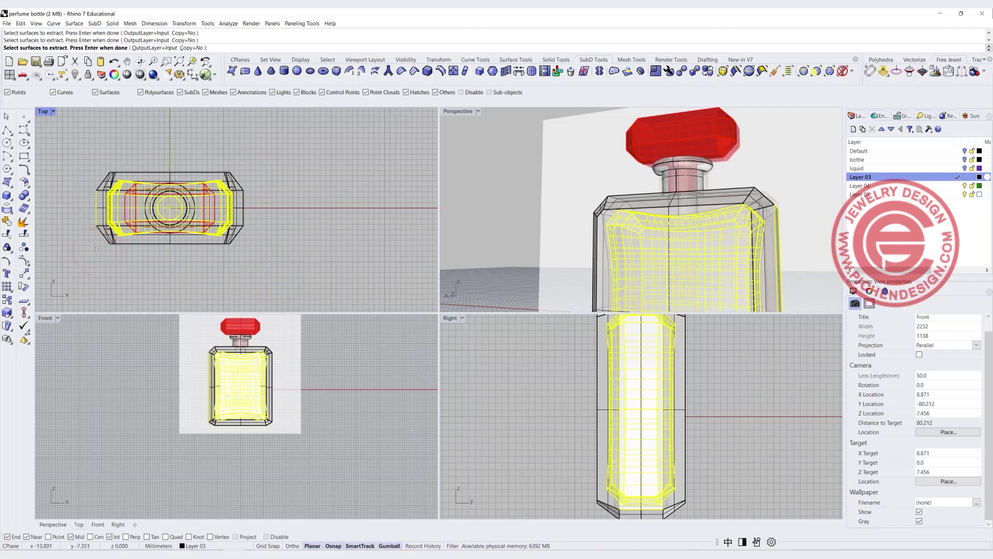
pyautogui.press('Return')
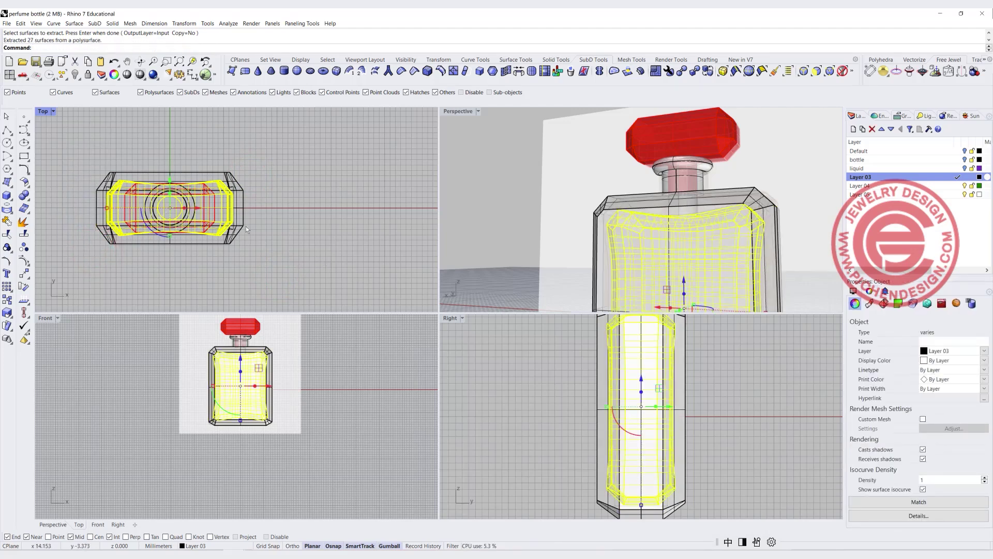
# - Copy the extracted cavity surfaces and move the selected set to Layer 04
pyautogui.hotkey('ctrl', 'c')
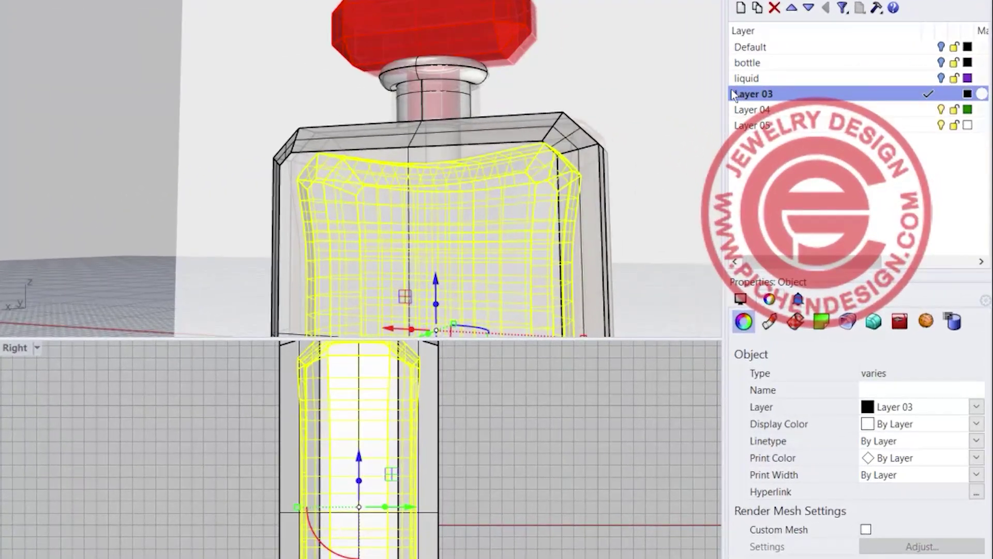
pyautogui.rightClick(773, 111)
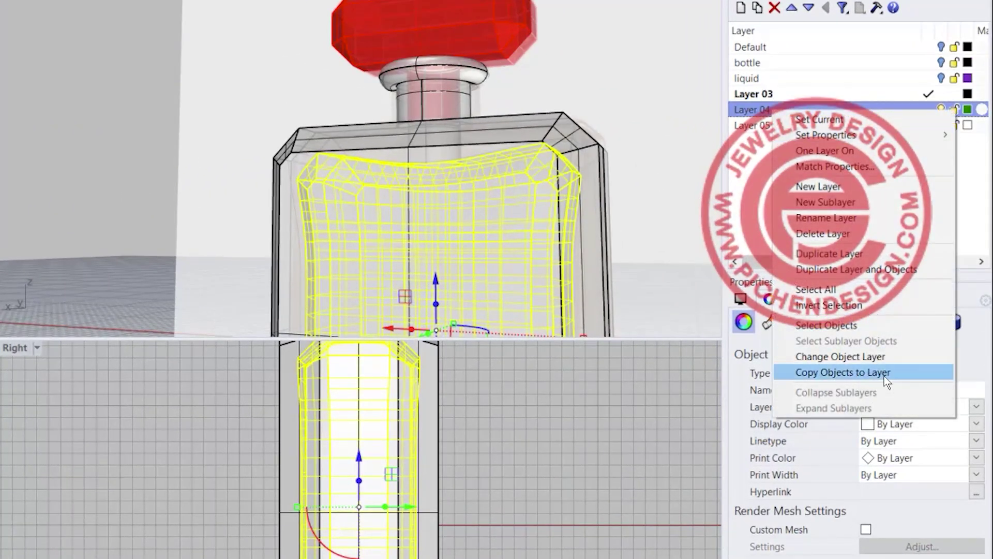
pyautogui.click(841, 356)
pyautogui.click(649, 130)
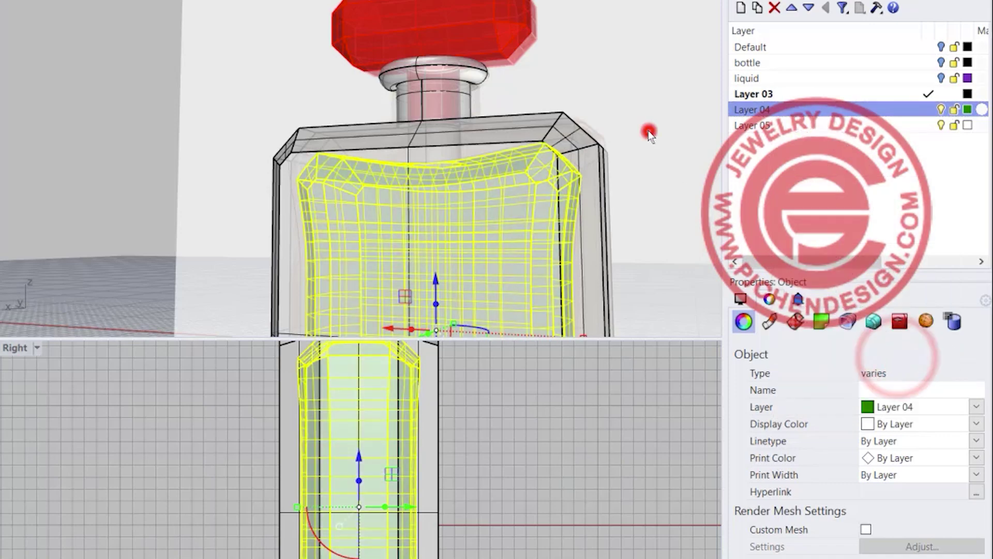
# - With Layer 04 turned off, join the cavity surfaces on Layer 03 with the bottle body into one closed polysurface
pyautogui.click(932, 109)
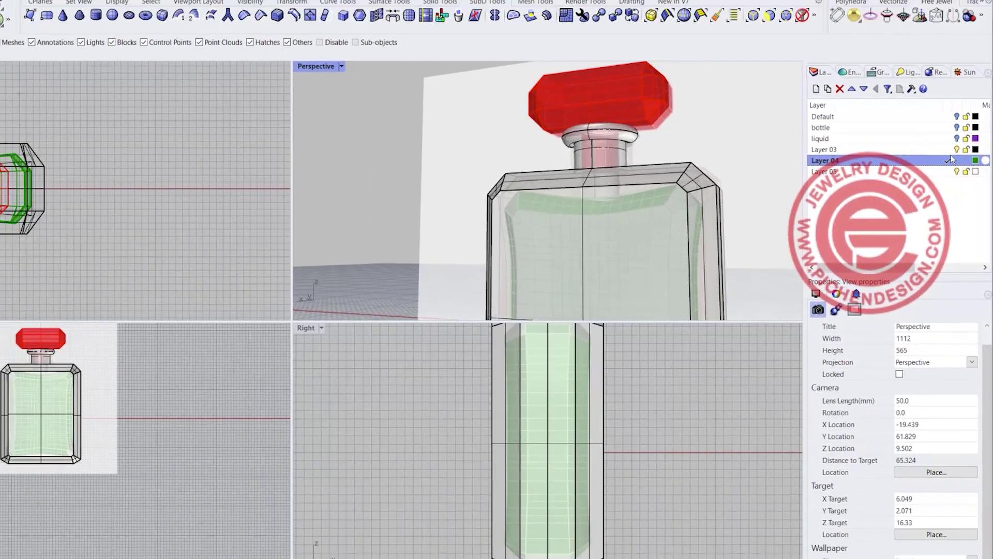
pyautogui.click(947, 149)
pyautogui.click(957, 160)
pyautogui.moveTo(360, 446); pyautogui.dragTo(174, 339)
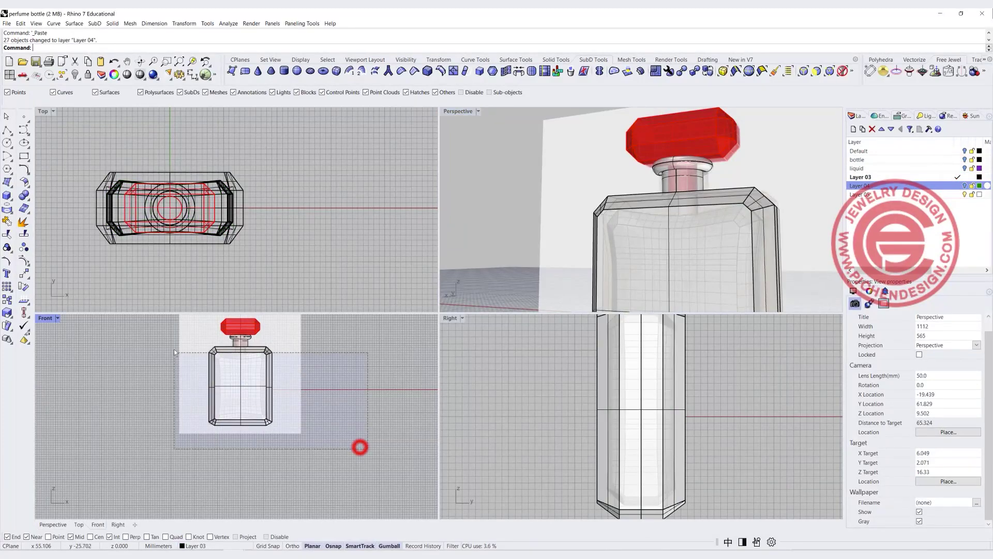
pyautogui.click(8, 221)
pyautogui.click(339, 250)
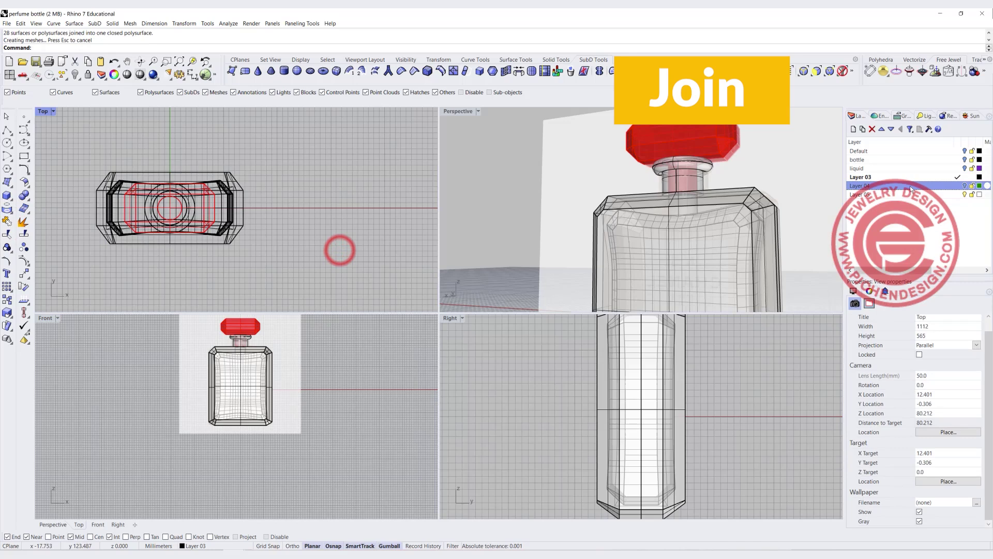
# - Show Layer 04 alone as the current layer and join its cavity surfaces into one polysurface
pyautogui.click(965, 185)
pyautogui.click(334, 226)
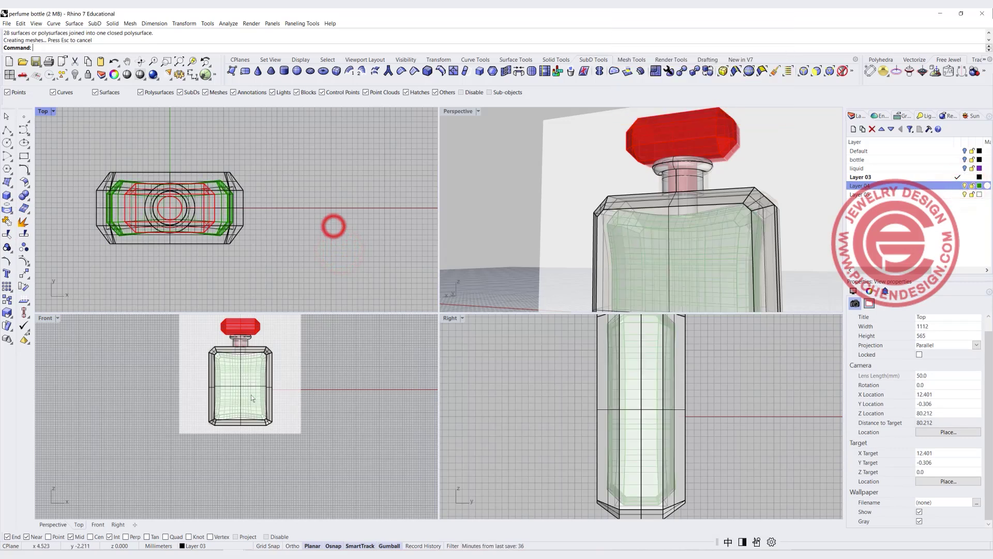
pyautogui.moveTo(157, 325); pyautogui.dragTo(345, 452)
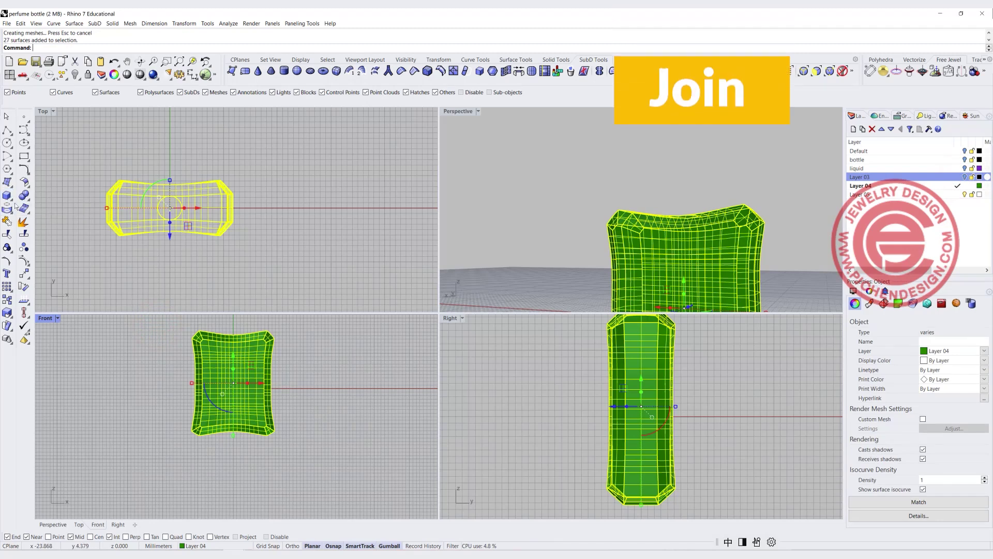
pyautogui.click(7, 222)
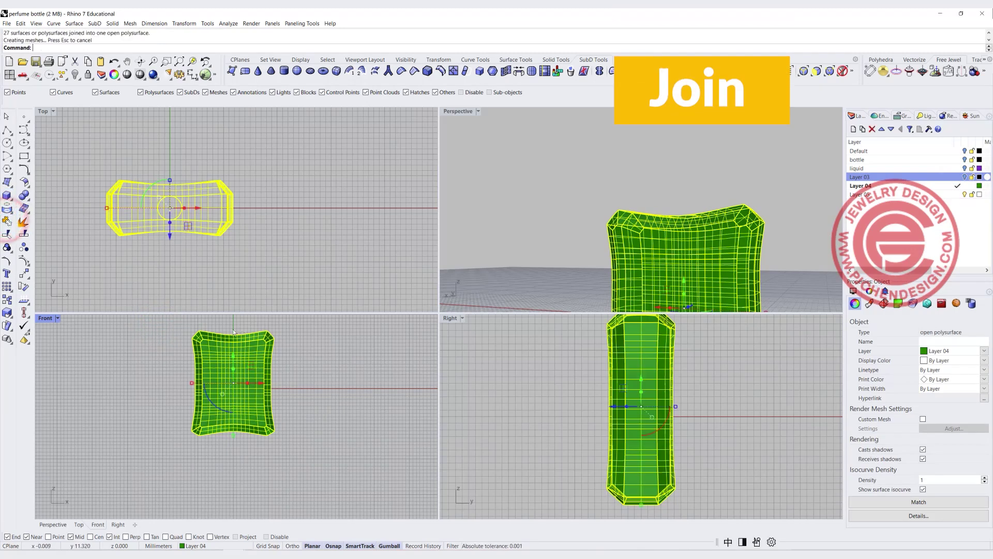
# - Draw a gently wavy freeform curve across the upper part of the inner volume in the Front view, extending past both sides
pyautogui.click(23, 130)
pyautogui.scroll(2, 161, 414)
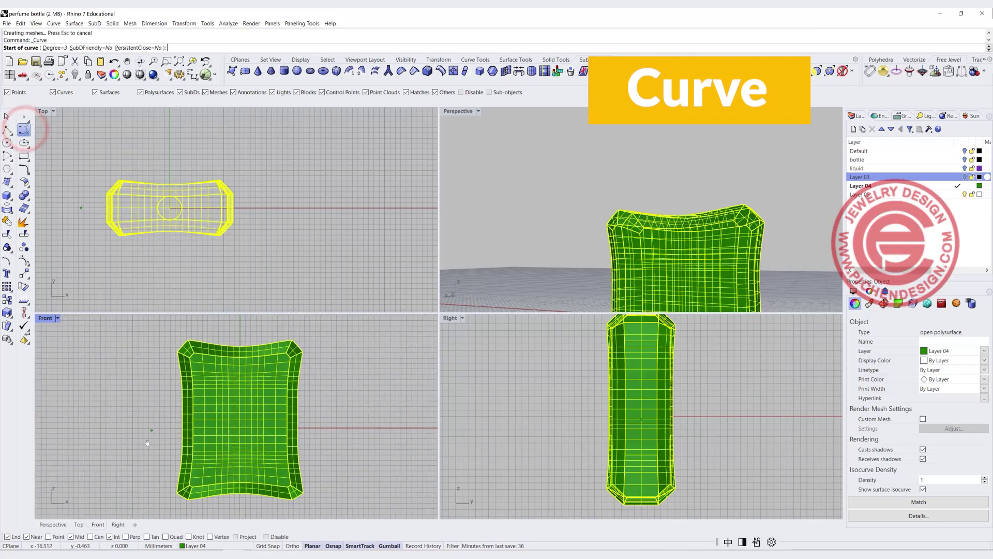
pyautogui.click(140, 388)
pyautogui.click(201, 375)
pyautogui.click(240, 388)
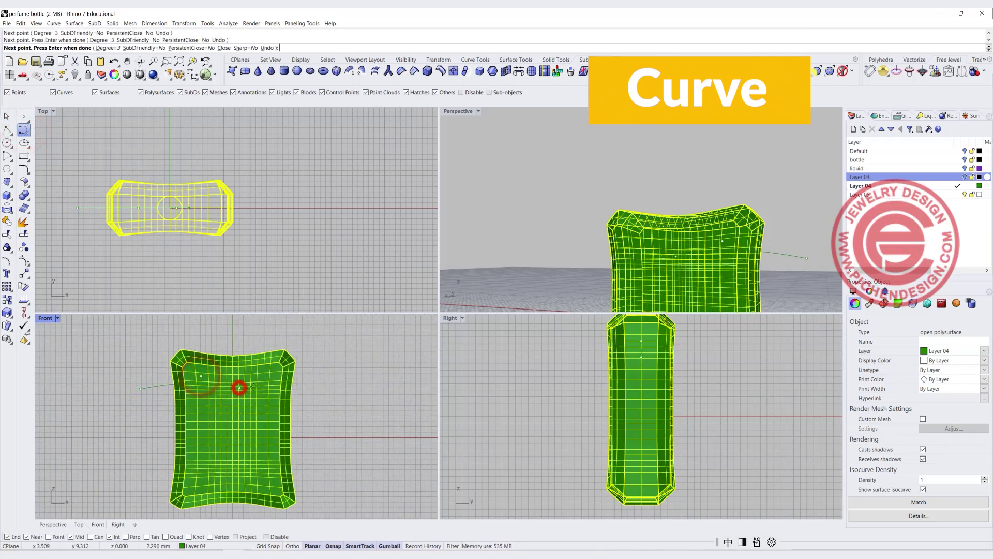
pyautogui.click(259, 383)
pyautogui.click(324, 375)
pyautogui.rightClick(324, 375)
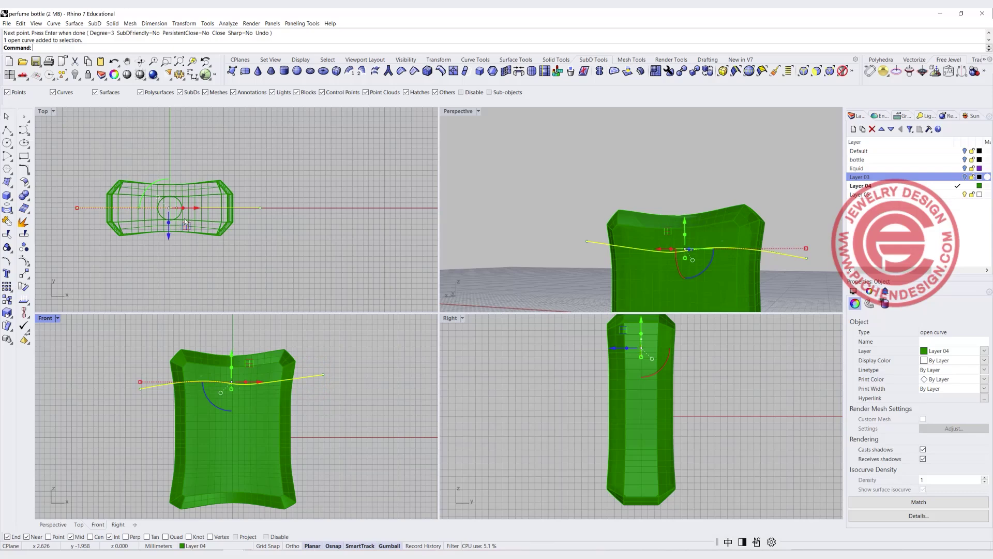
# - Extrude the wavy curve in both depth directions in the Top view into a surface wider than the inner volume
pyautogui.scroll(-4, 198, 193)
pyautogui.moveTo(197, 193); pyautogui.dragTo(276, 176, button='right')
pyautogui.moveTo(258, 200); pyautogui.dragTo(270, 298)
pyautogui.moveTo(373, 259); pyautogui.dragTo(303, 227)
pyautogui.moveTo(257, 206); pyautogui.dragTo(257, 164)
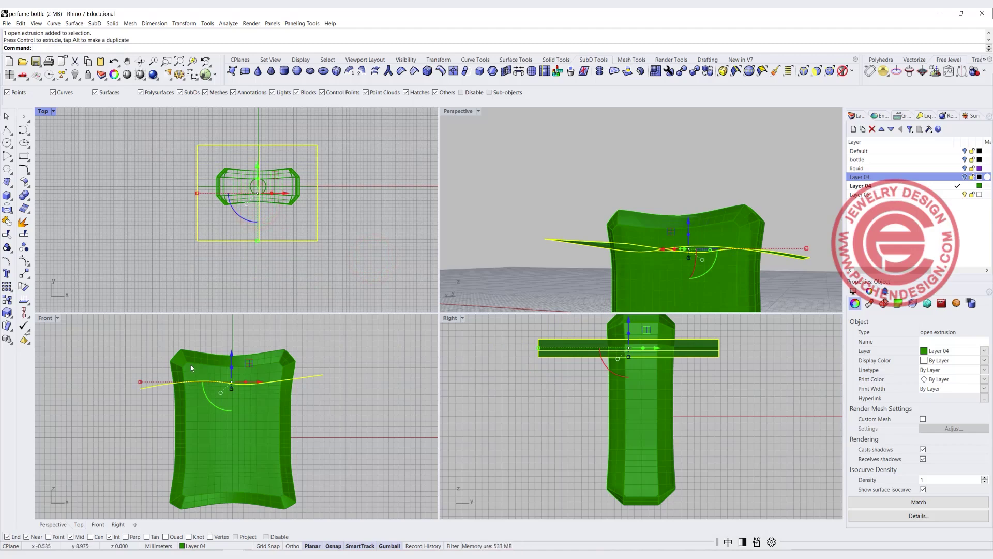
# - Trim away the top of the inner volume above the extruded wavy surface
pyautogui.click(7, 234)
pyautogui.click(305, 361)
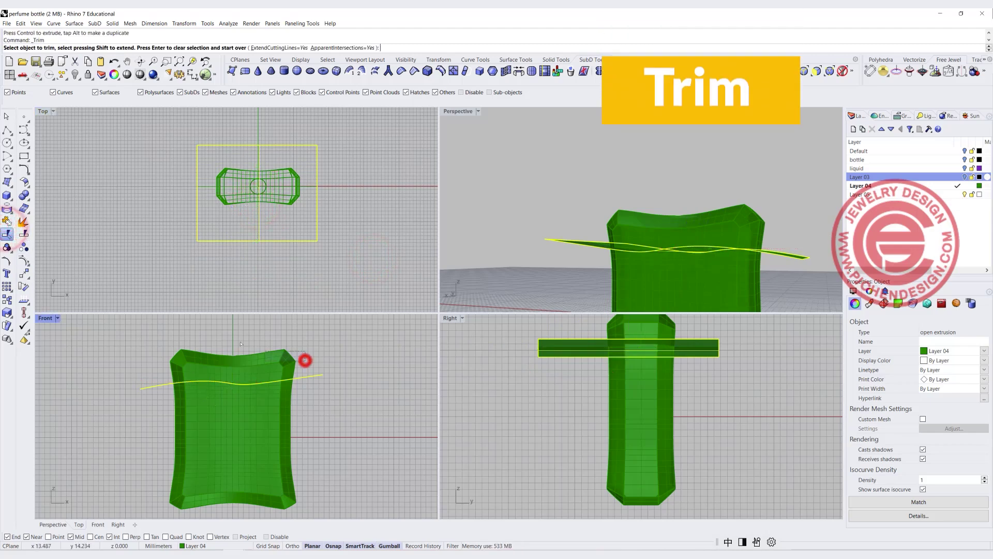
pyautogui.click(354, 270)
pyautogui.press('Return')
# - Trim the wavy surface with the inner volume, removing the excess outside its walls
pyautogui.click(297, 188)
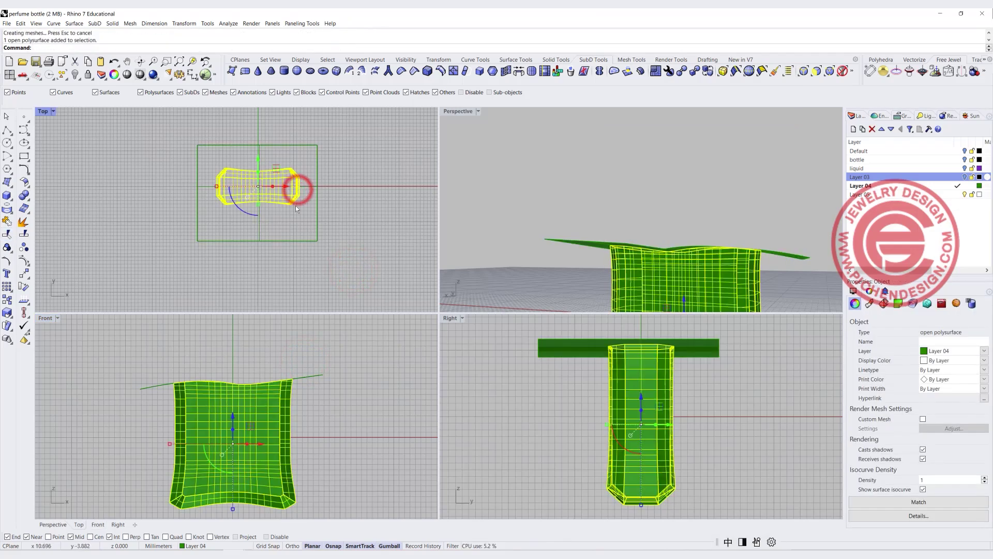
pyautogui.press('Return')
pyautogui.click(349, 253)
pyautogui.rightClick(285, 245)
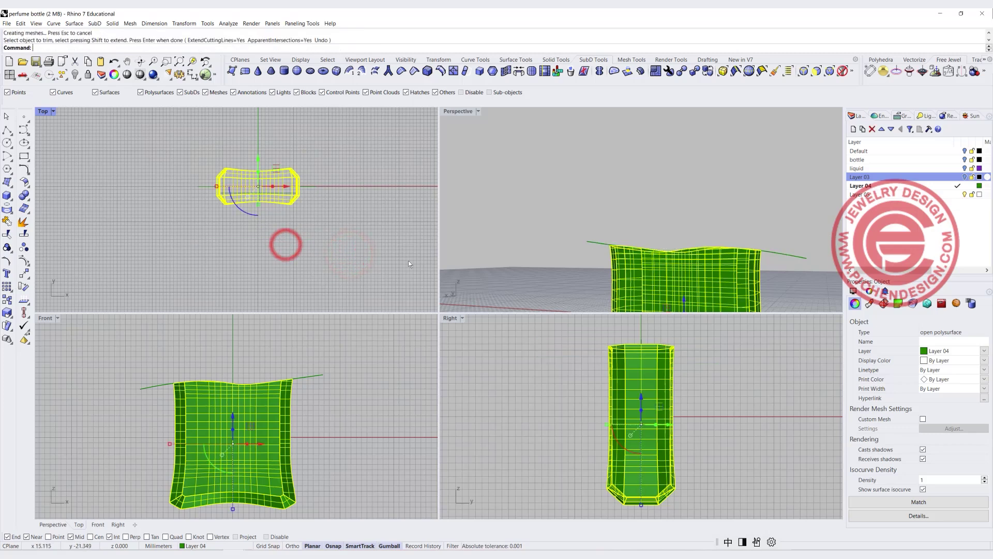
# - Join the trimmed wavy surface with the inner volume into one closed liquid polysurface
pyautogui.click(584, 240)
pyautogui.scroll(-6, 593, 201)
pyautogui.moveTo(550, 179); pyautogui.dragTo(717, 312)
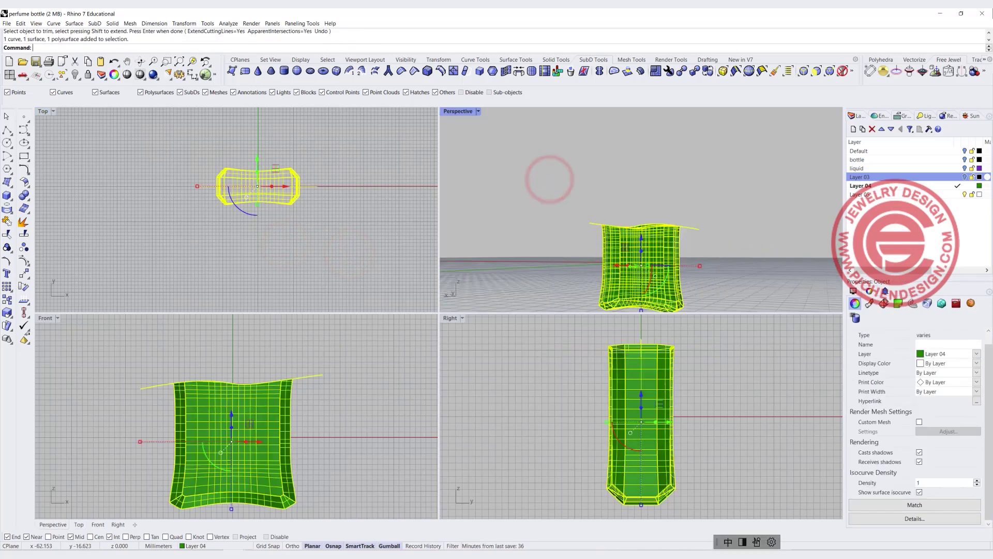
pyautogui.click(7, 221)
pyautogui.click(316, 279)
# - Show Layer 03 again, maximize the Perspective view and hide the reference picture
pyautogui.click(964, 177)
pyautogui.moveTo(793, 174); pyautogui.dragTo(567, 234, button='right')
pyautogui.doubleClick(454, 110)
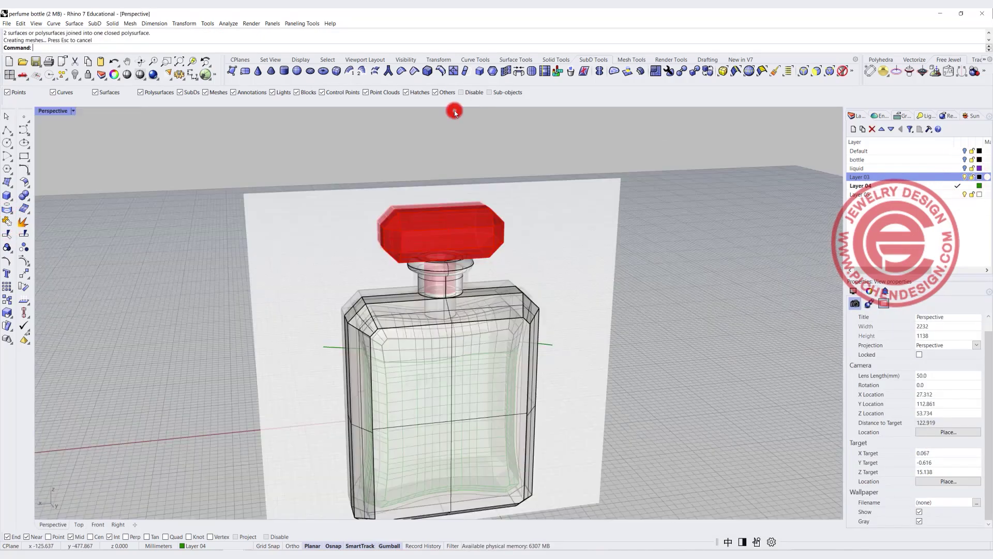
pyautogui.click(75, 73)
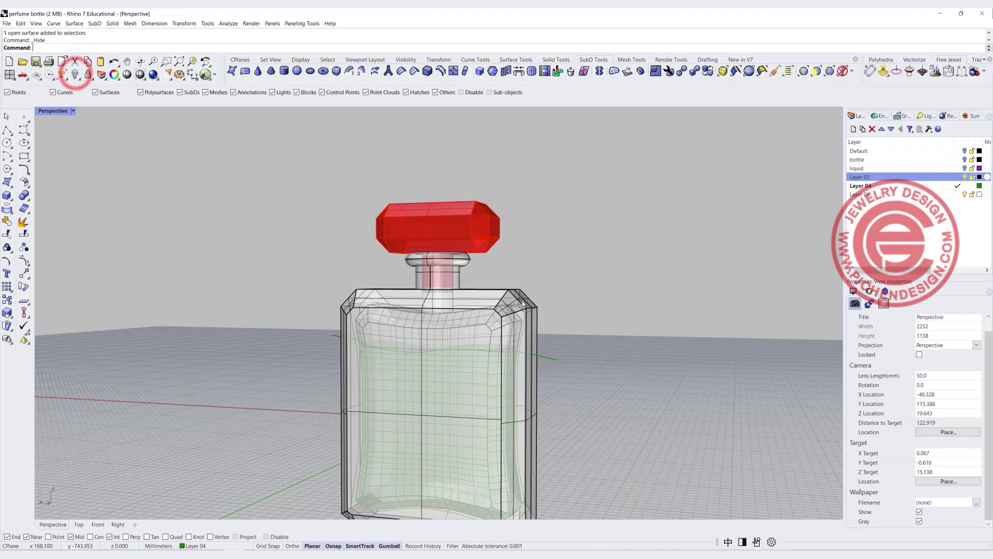
pyautogui.scroll(-3, 572, 279)
# - Examine the bottle, liquid volume and cap individually and from several angles in the Perspective view
pyautogui.click(491, 227)
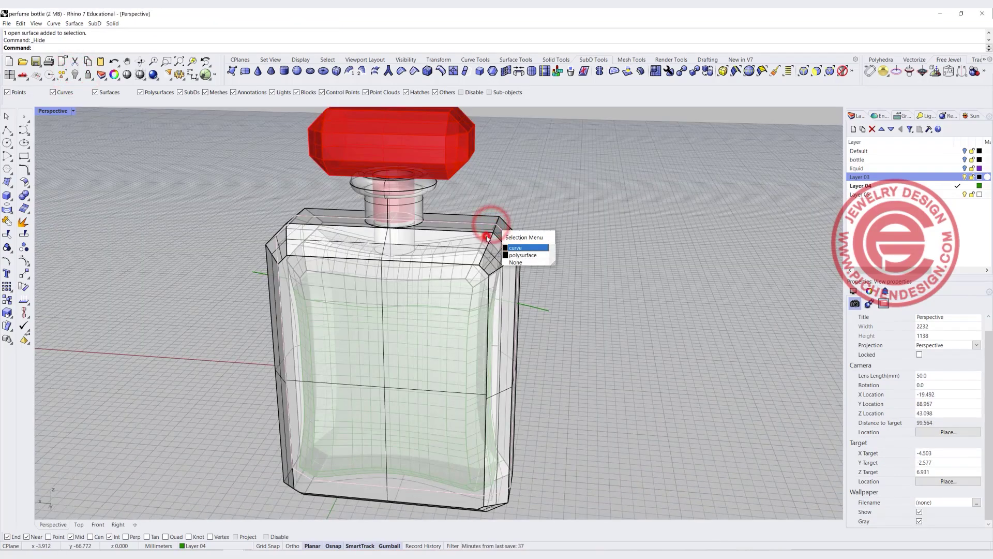
pyautogui.click(523, 247)
pyautogui.click(463, 310)
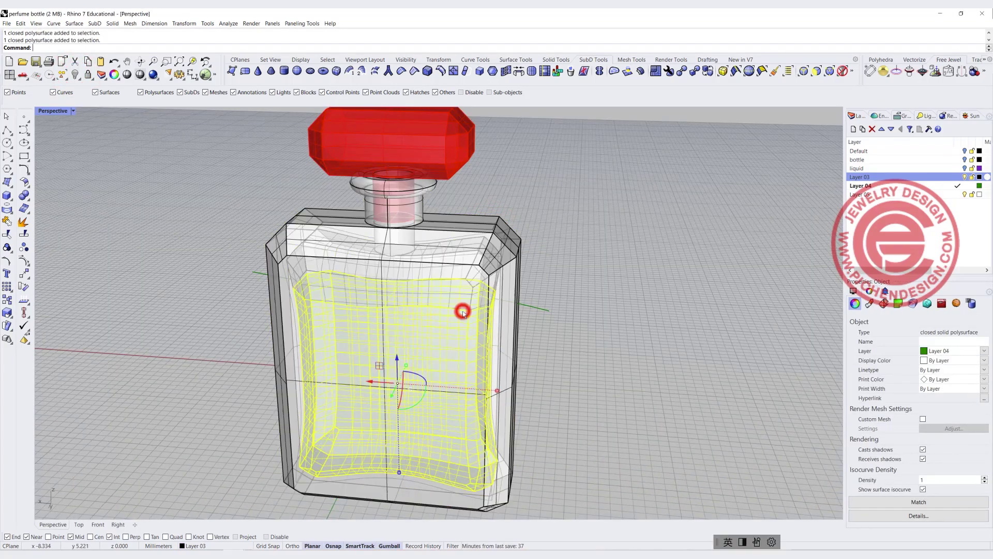
pyautogui.click(453, 161)
pyautogui.moveTo(598, 268); pyautogui.dragTo(557, 265, button='right')
pyautogui.click(559, 260)
pyautogui.scroll(-2, 558, 262)
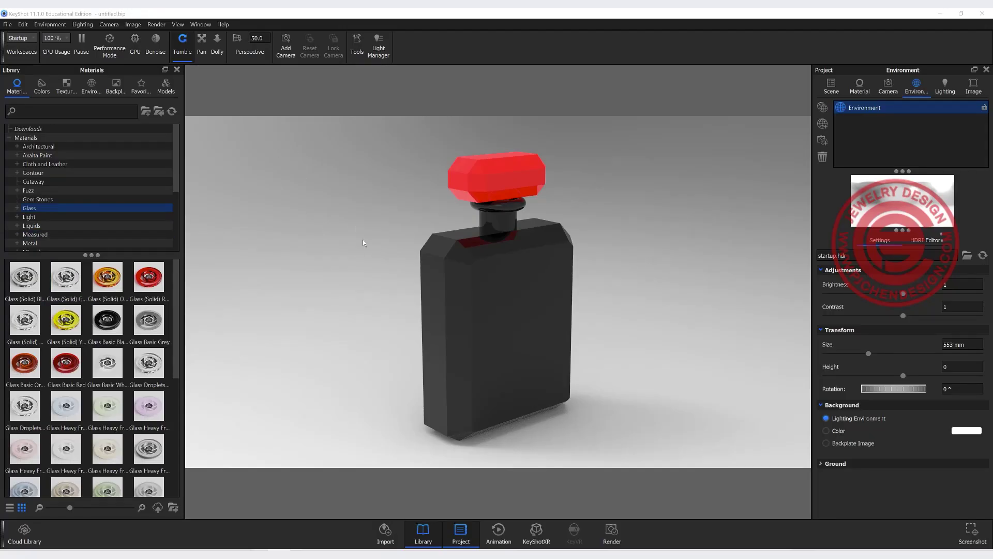
# - In KeyShot, apply the Glass (Solid) Black material to the bottle and the cap without linking the duplicate materials
pyautogui.moveTo(381, 257); pyautogui.dragTo(368, 279)
pyautogui.moveTo(29, 284); pyautogui.dragTo(411, 299)
pyautogui.moveTo(25, 276); pyautogui.dragTo(493, 180)
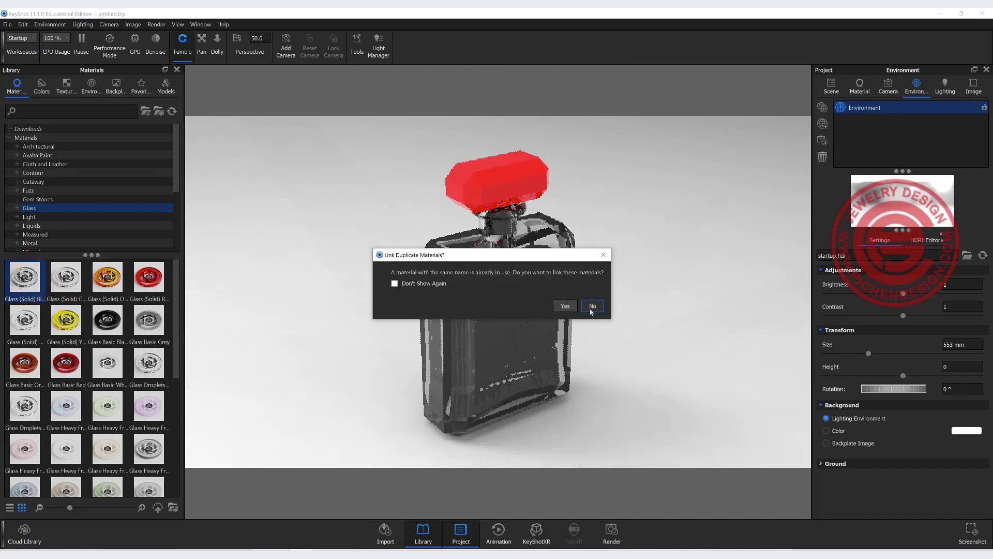
pyautogui.click(591, 307)
pyautogui.click(651, 358)
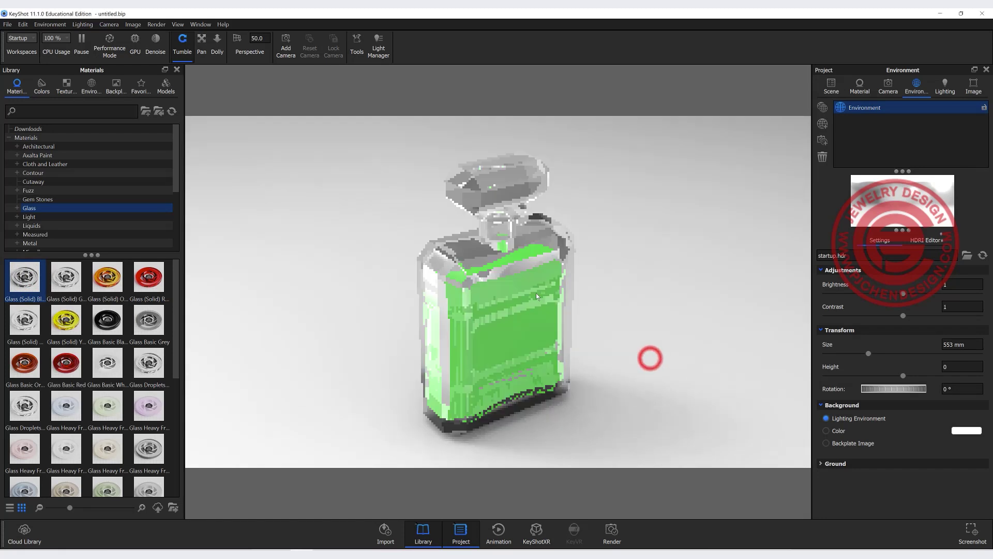
# - Apply the Glass (Solid) Orange material to the Layer 04 liquid group in the scene tree
pyautogui.click(831, 97)
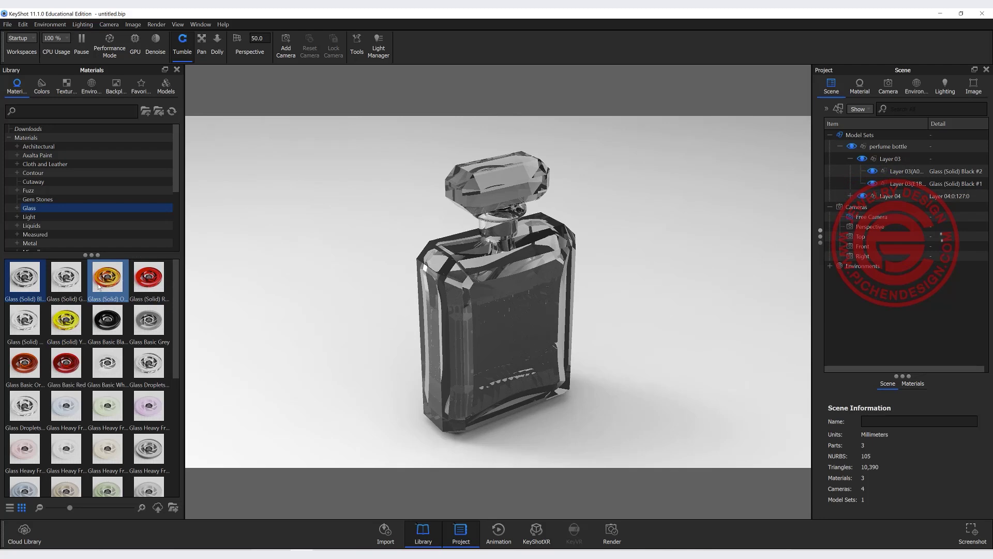
pyautogui.moveTo(106, 279)
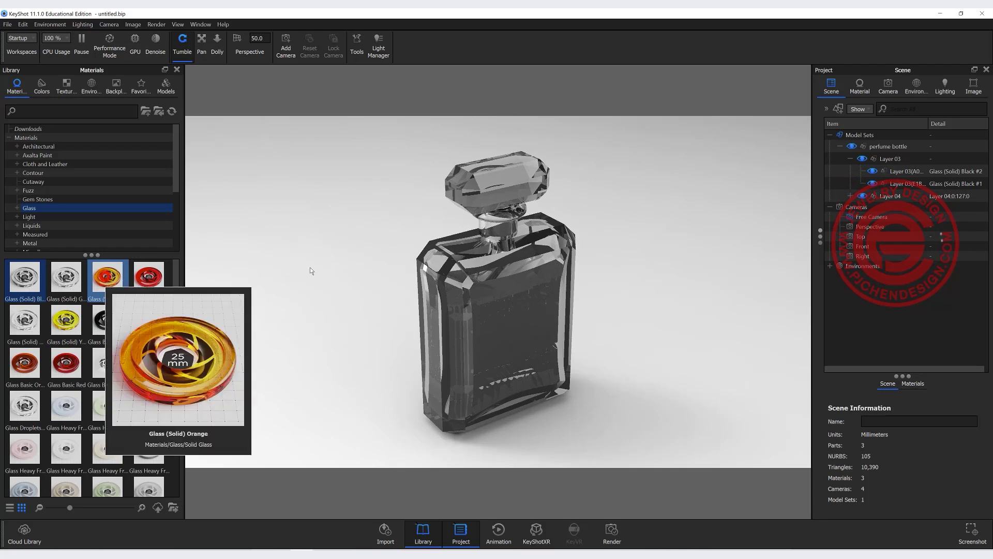
pyautogui.click(874, 196)
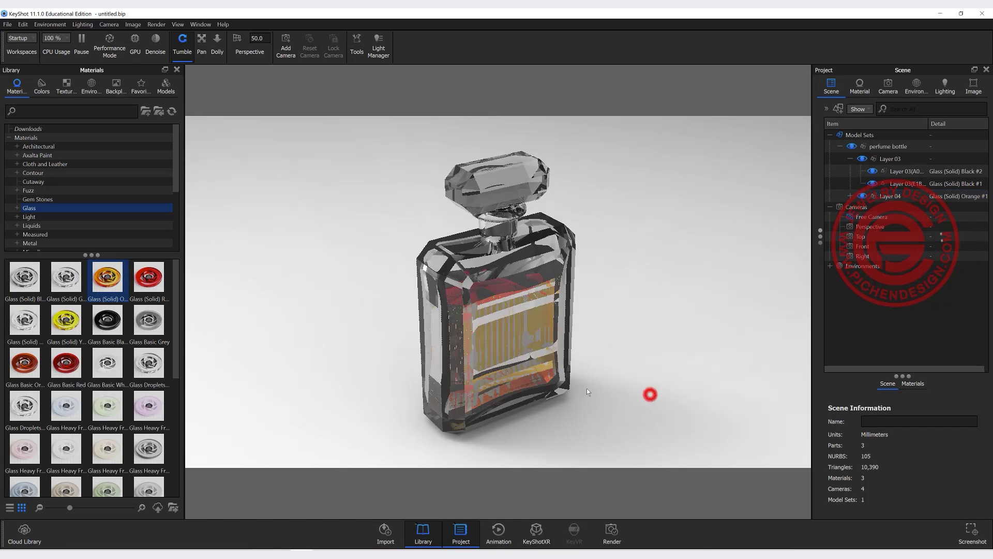
pyautogui.moveTo(609, 399); pyautogui.dragTo(492, 341)
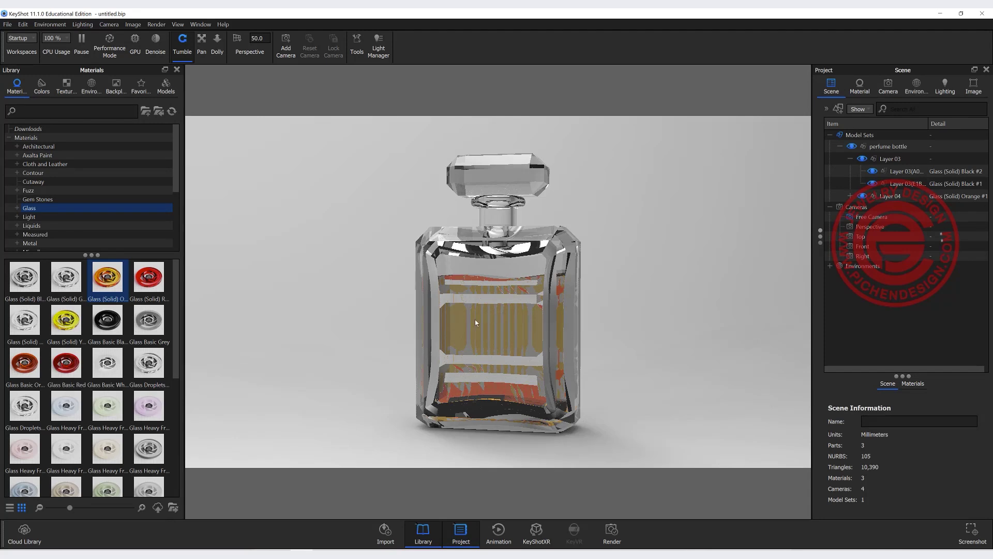
# - Scale the Layer 04 liquid group uniformly to 0.987 with the Move Tool
pyautogui.click(937, 197)
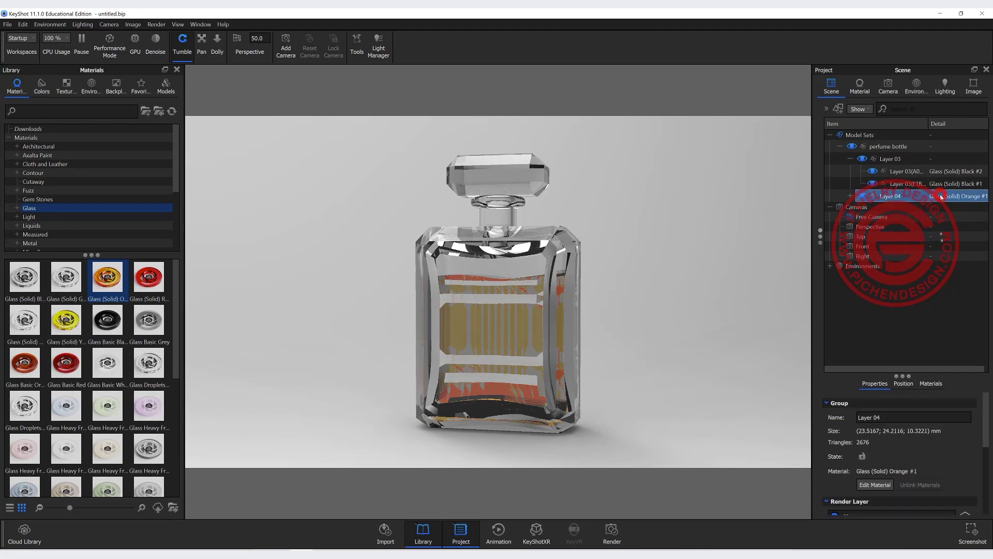
pyautogui.click(903, 384)
pyautogui.click(897, 405)
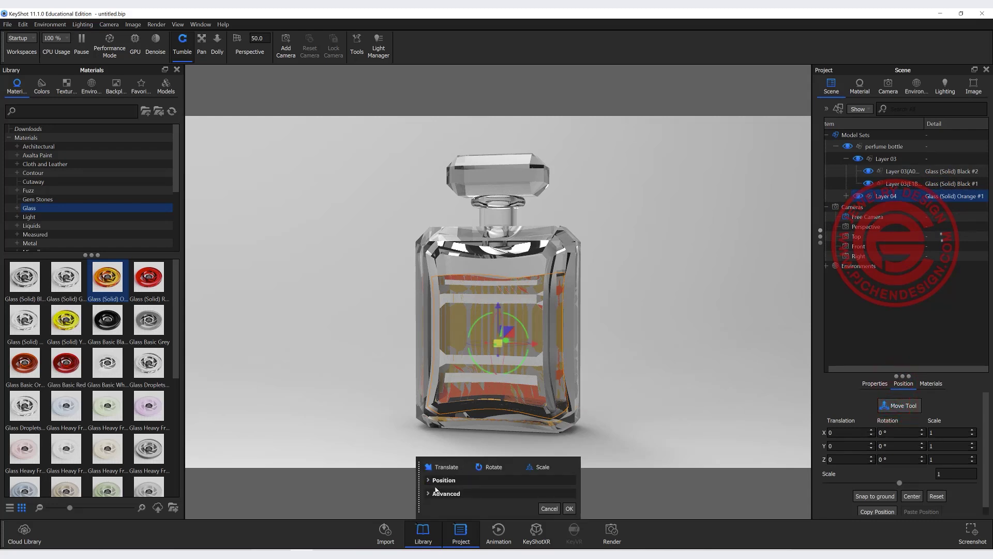
pyautogui.click(538, 467)
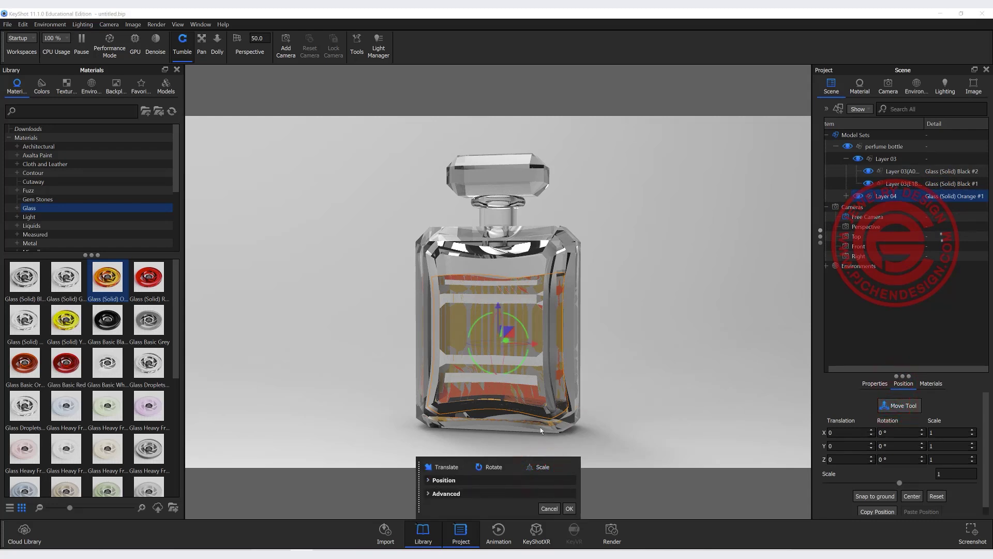
pyautogui.moveTo(498, 343); pyautogui.dragTo(495, 342)
pyautogui.click(690, 388)
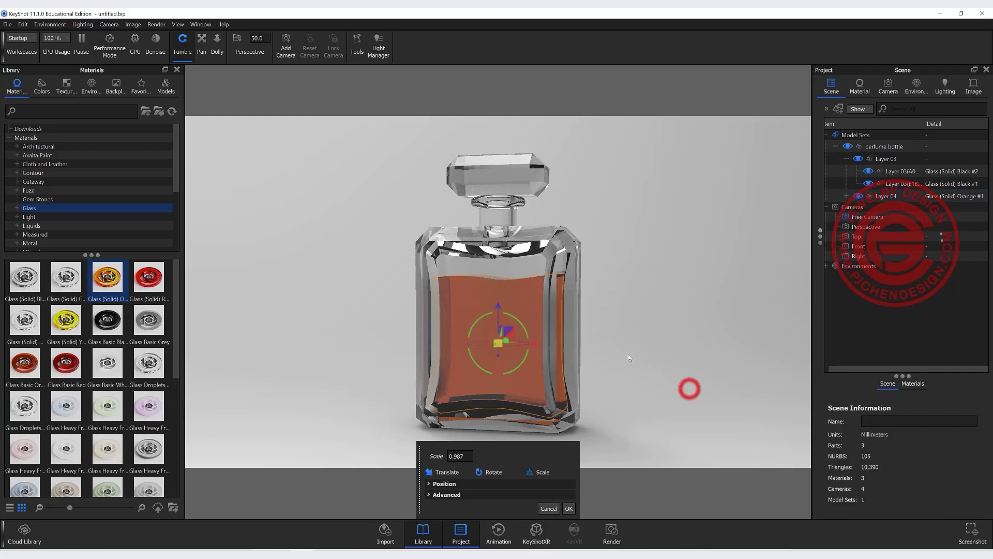
pyautogui.moveTo(623, 327); pyautogui.dragTo(628, 368)
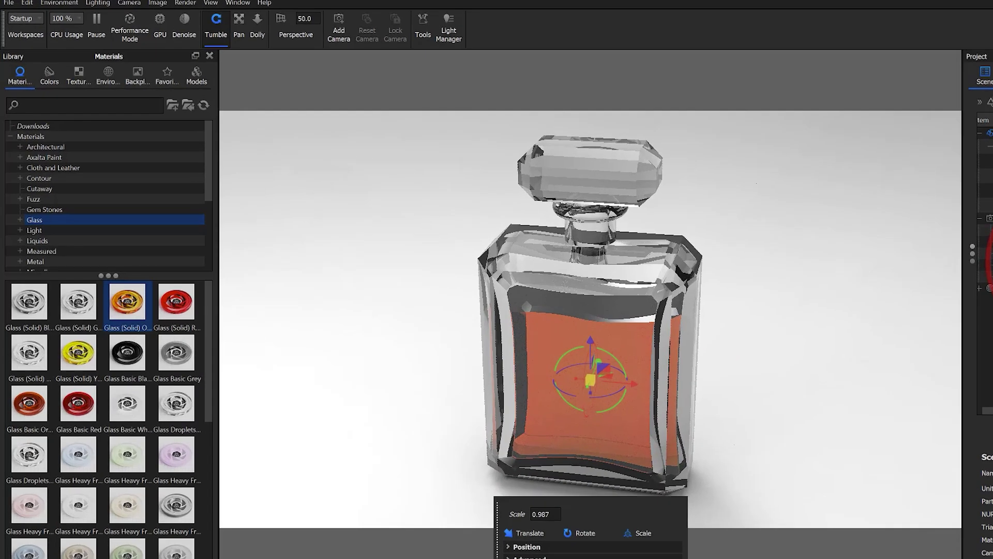
# - Apply the Cloudy Orange Soda material from the Liquids category to the Layer 04 liquid group
pyautogui.scroll(-3, 43, 197)
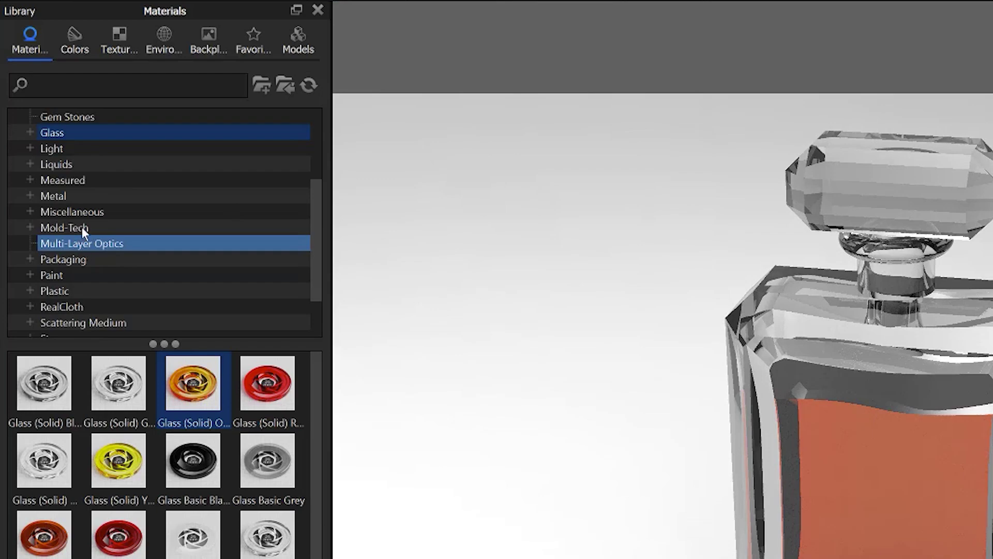
pyautogui.click(83, 162)
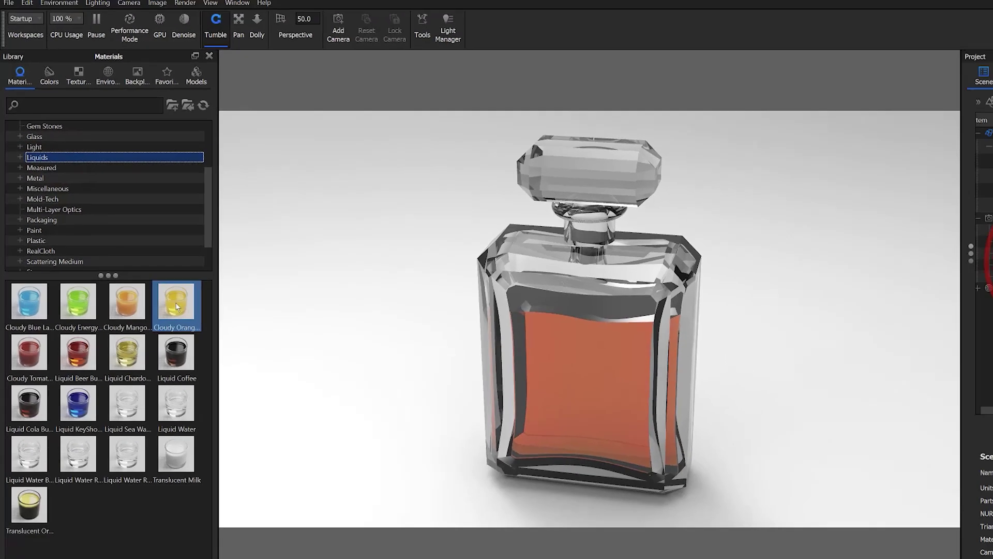
pyautogui.click(268, 390)
pyautogui.moveTo(149, 281); pyautogui.dragTo(921, 197)
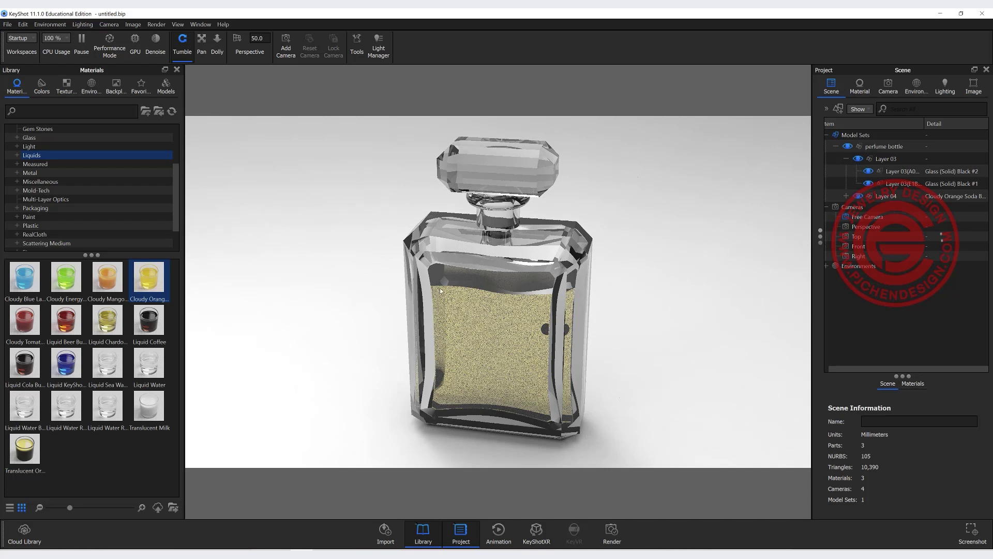
# - Light the scene with the 3 Panels Tilted environment from the library's favorites
pyautogui.click(141, 88)
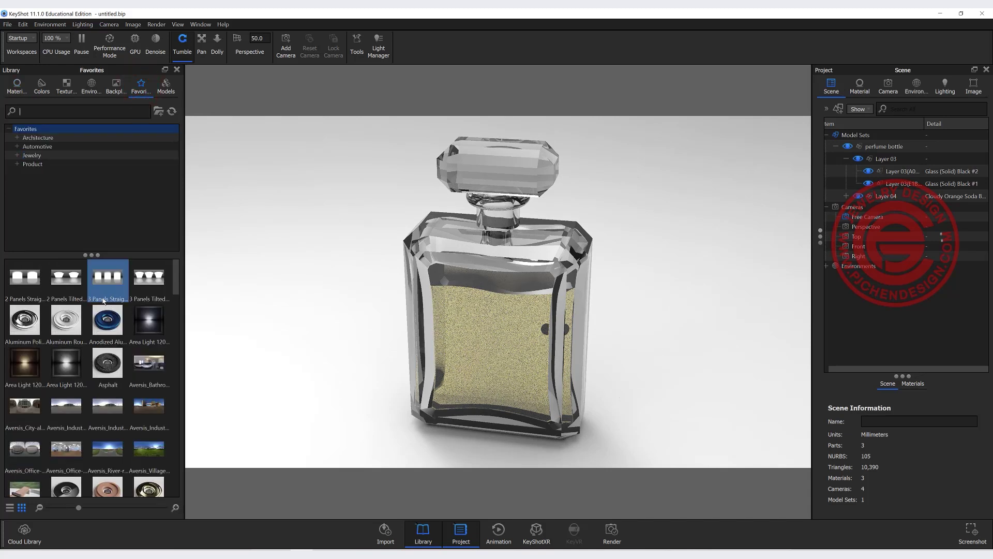
pyautogui.moveTo(148, 280)
pyautogui.moveTo(147, 279); pyautogui.dragTo(299, 243)
# - Switch the environment background from the lighting environment to the plain white color
pyautogui.click(922, 91)
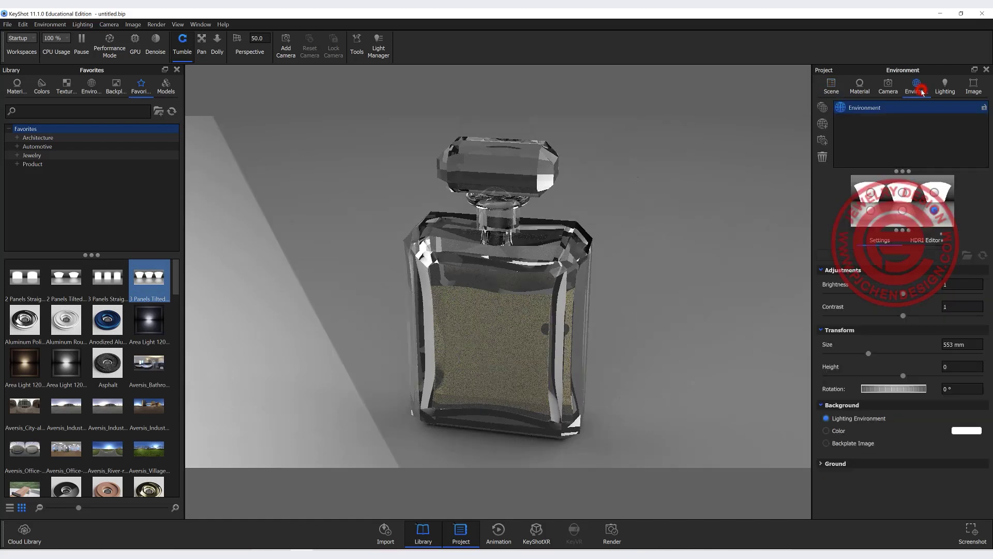
pyautogui.click(827, 431)
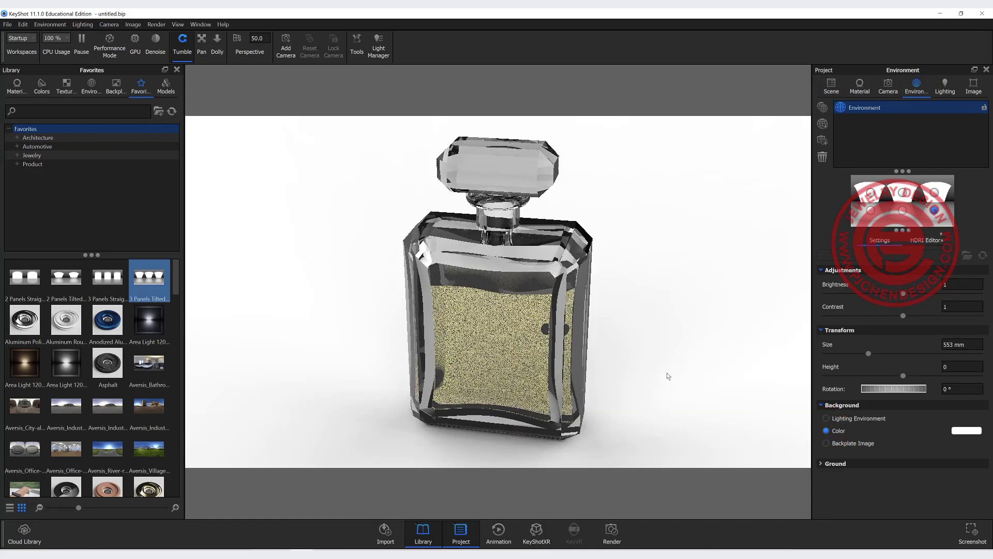
pyautogui.click(668, 373)
pyautogui.moveTo(654, 323); pyautogui.dragTo(640, 341)
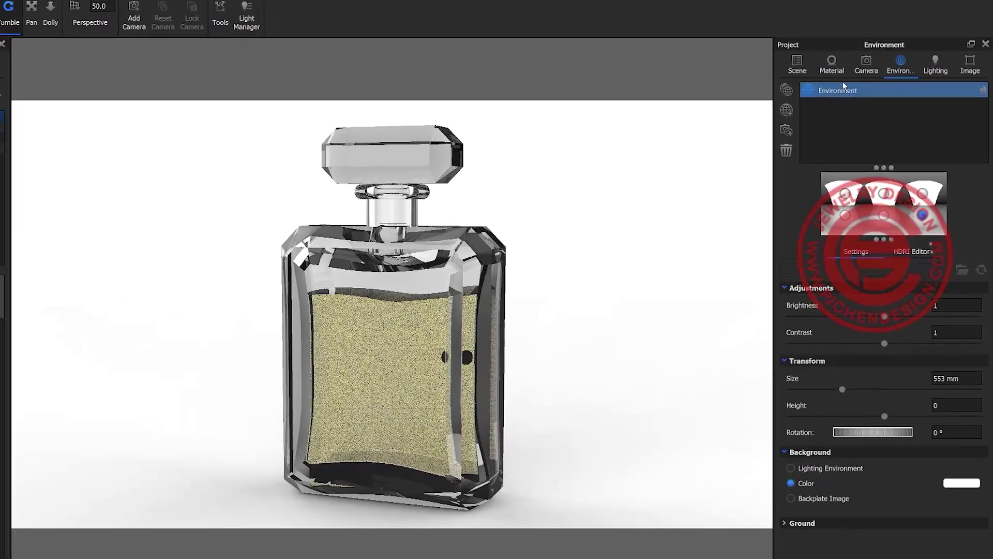
# - Set the rounded edges radius of the Layer 03 bottle and cap group to 0.1 mm
pyautogui.click(797, 64)
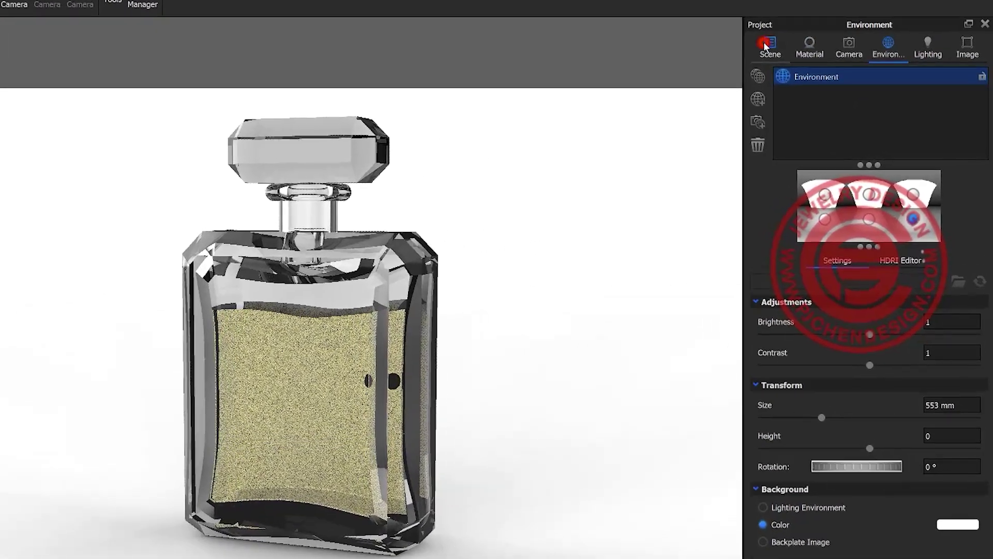
pyautogui.click(871, 154)
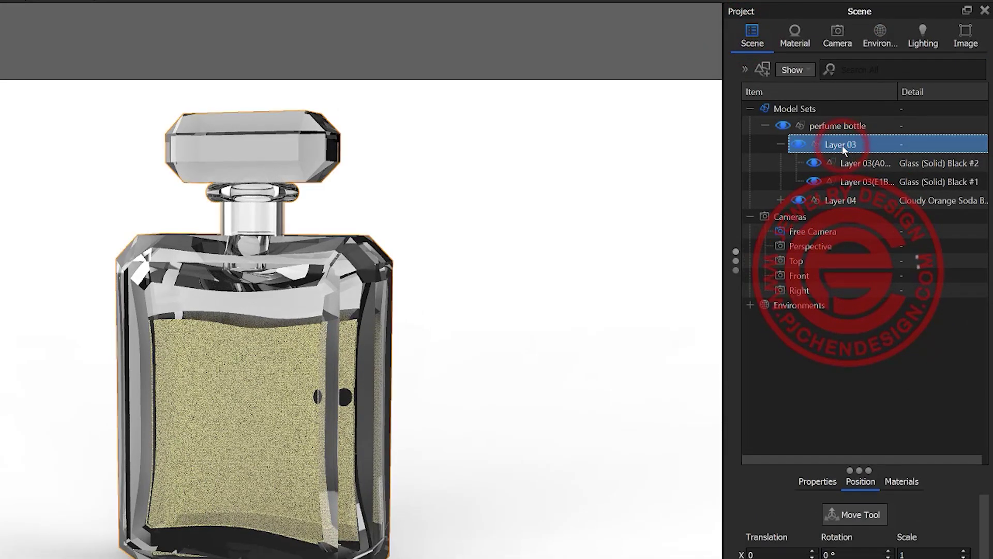
pyautogui.click(817, 481)
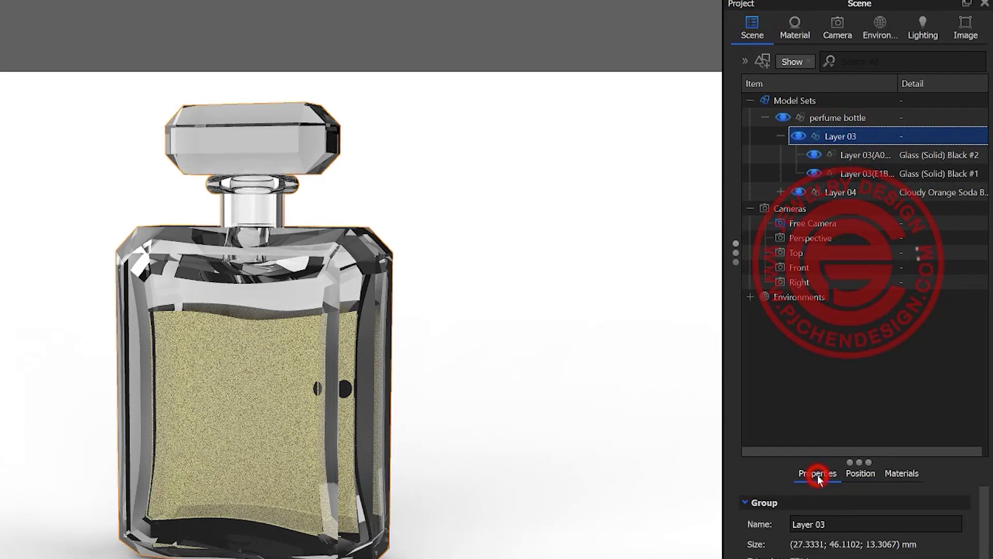
pyautogui.scroll(-3, 840, 554)
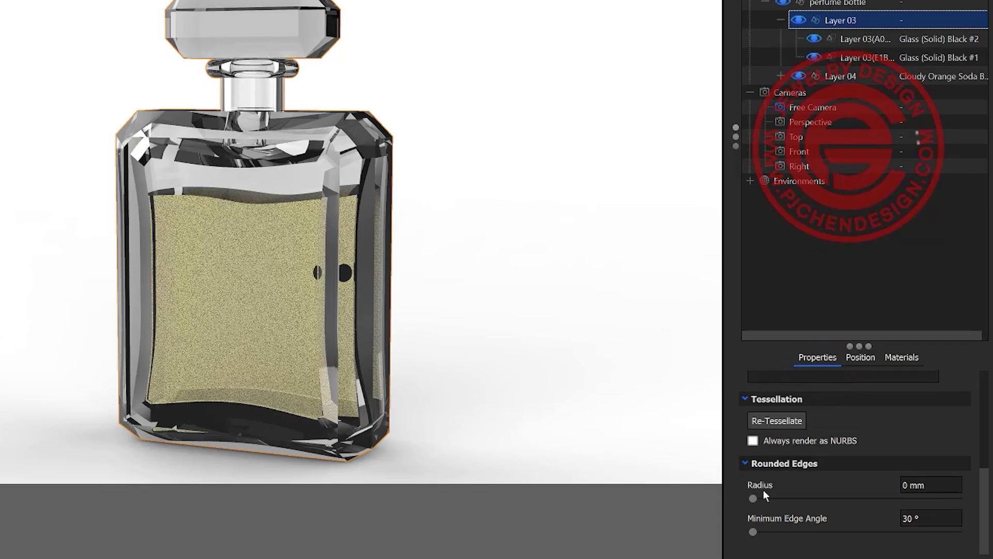
pyautogui.click(936, 486)
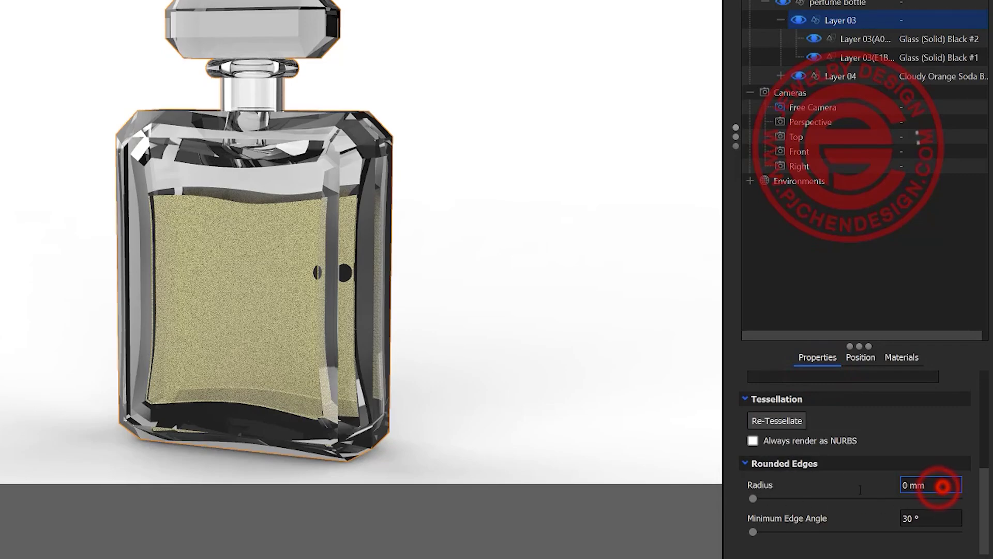
pyautogui.write('.1')
pyautogui.press('Return')
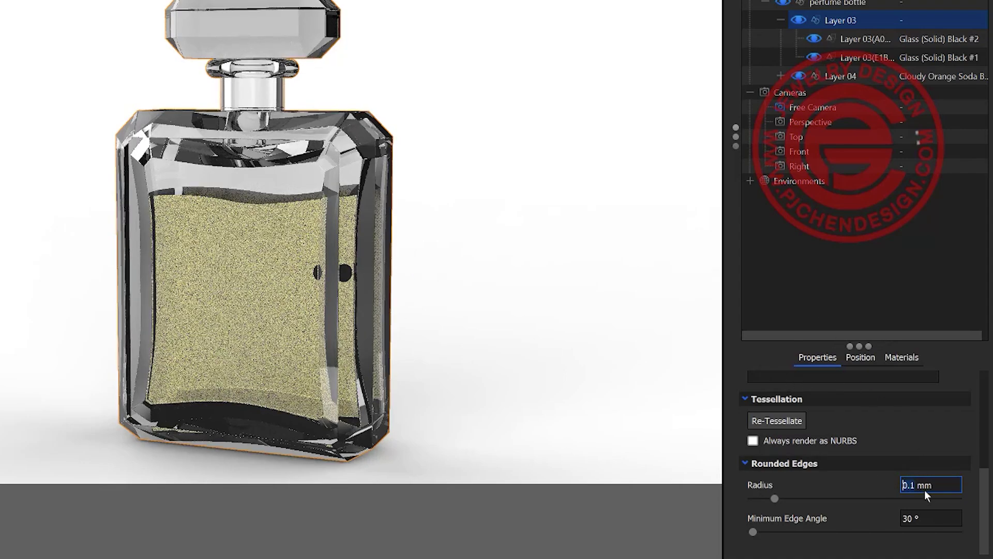
# - Set the rounded edges radius of the Layer 03 bottle and cap group to 0.2 mm
pyautogui.doubleClick(954, 485)
pyautogui.write('0.2')
pyautogui.press('Return')
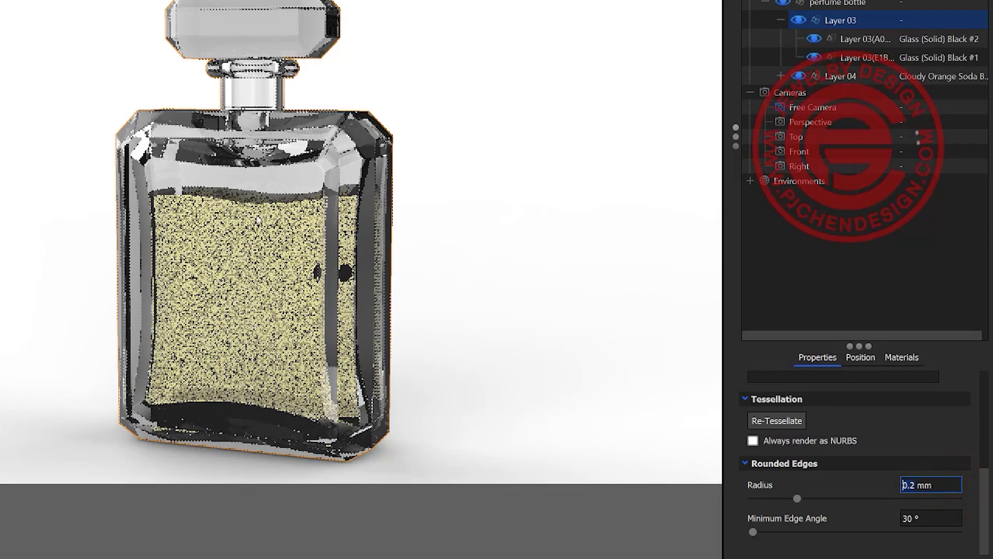
pyautogui.moveTo(490, 268); pyautogui.dragTo(470, 325)
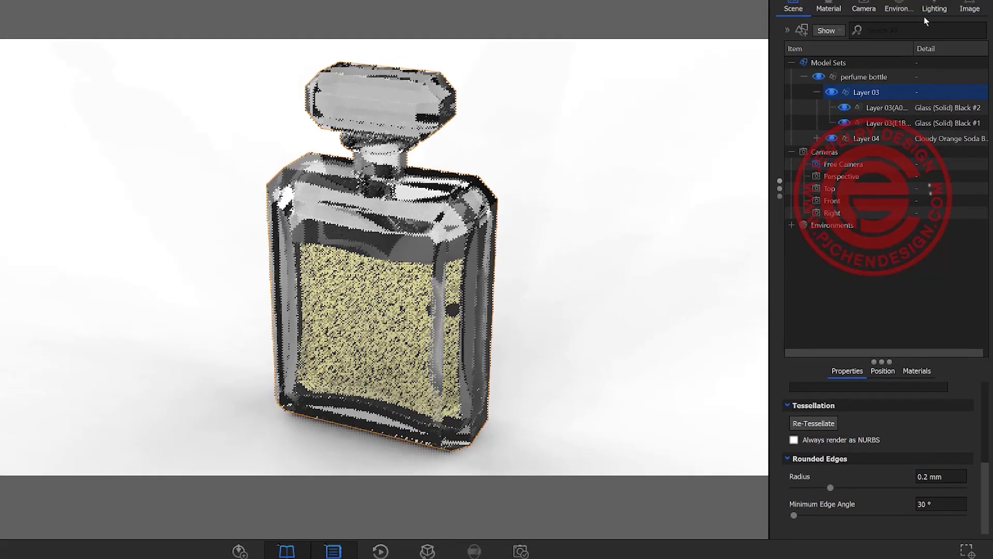
# - Apply the Jewelry lighting preset to the perfume bottle scene
pyautogui.click(945, 86)
pyautogui.click(841, 176)
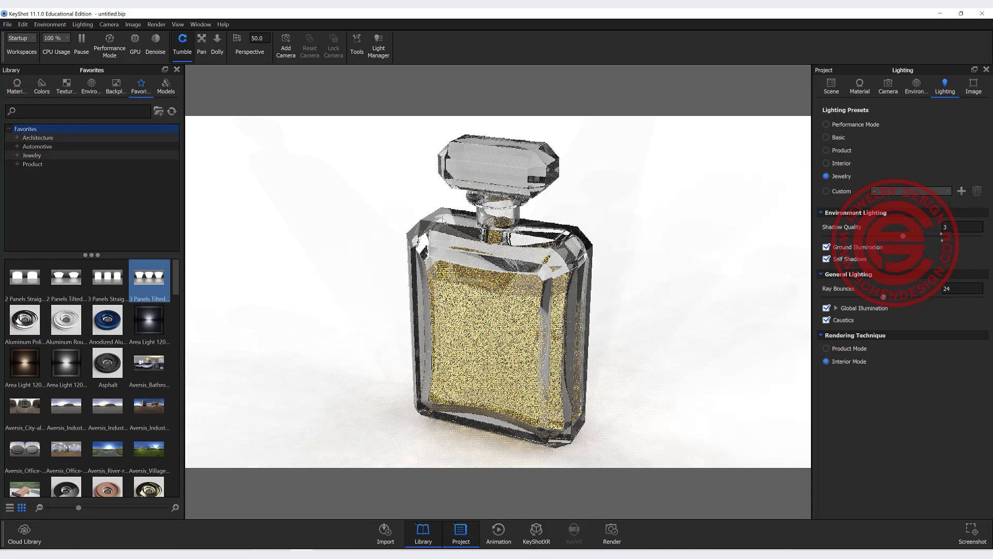
pyautogui.moveTo(638, 367); pyautogui.dragTo(714, 355)
pyautogui.moveTo(612, 351); pyautogui.dragTo(734, 344)
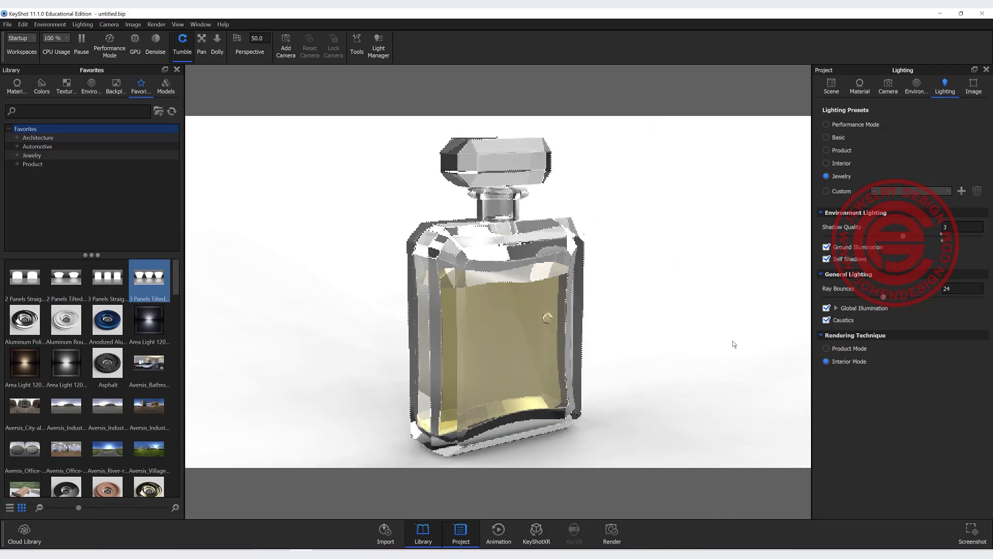
pyautogui.moveTo(670, 349); pyautogui.dragTo(672, 341)
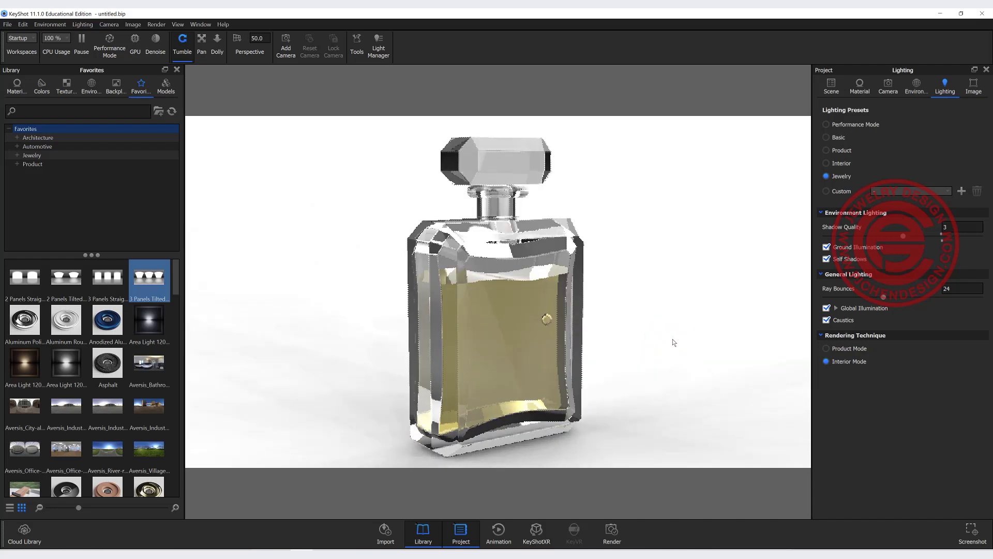
pyautogui.scroll(2, 673, 342)
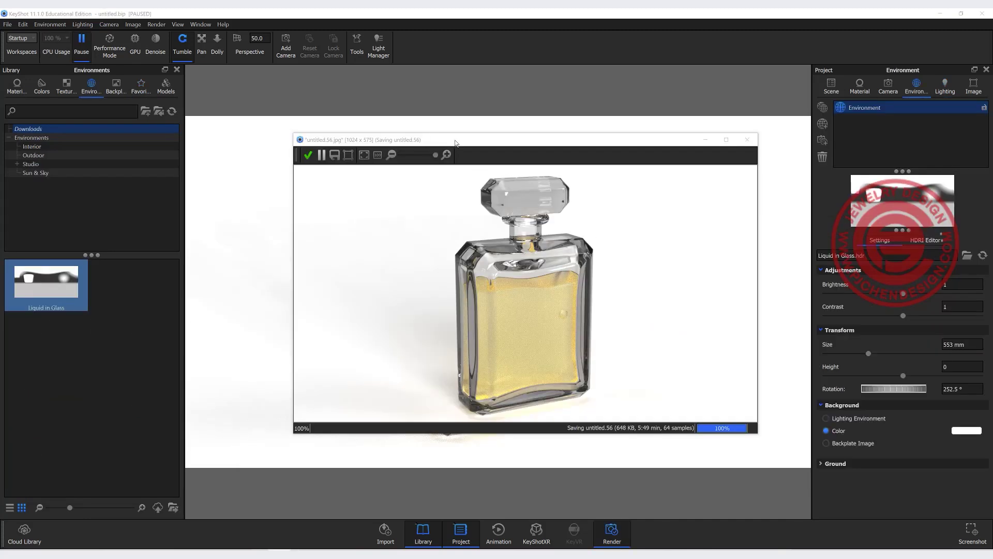
# - Close the output window of the finished perfume bottle render
pyautogui.moveTo(455, 143); pyautogui.dragTo(351, 140)
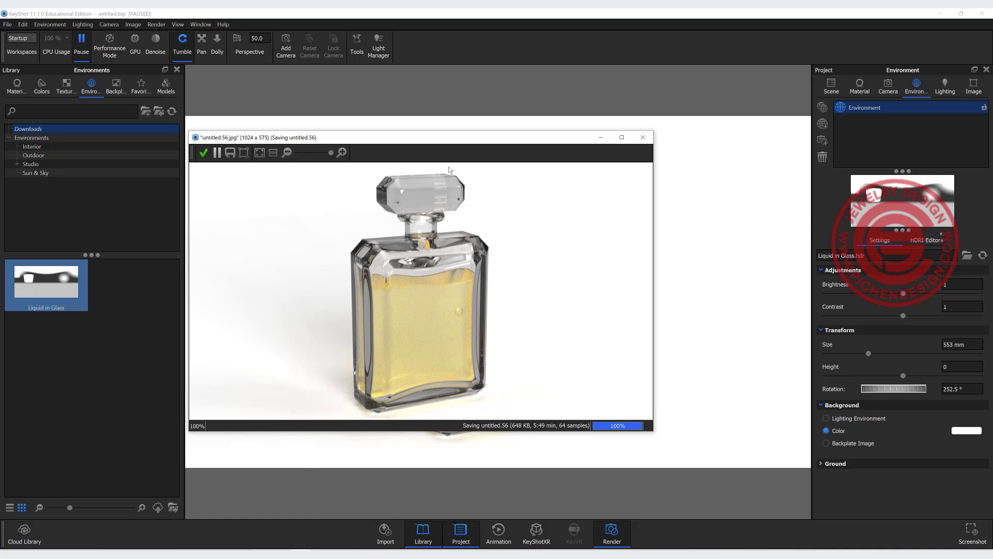
pyautogui.click(642, 140)
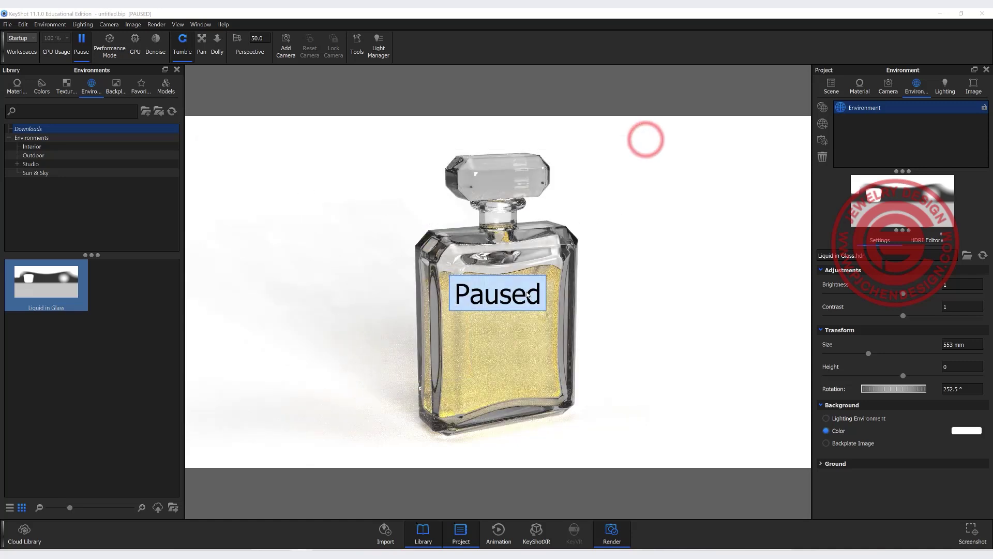